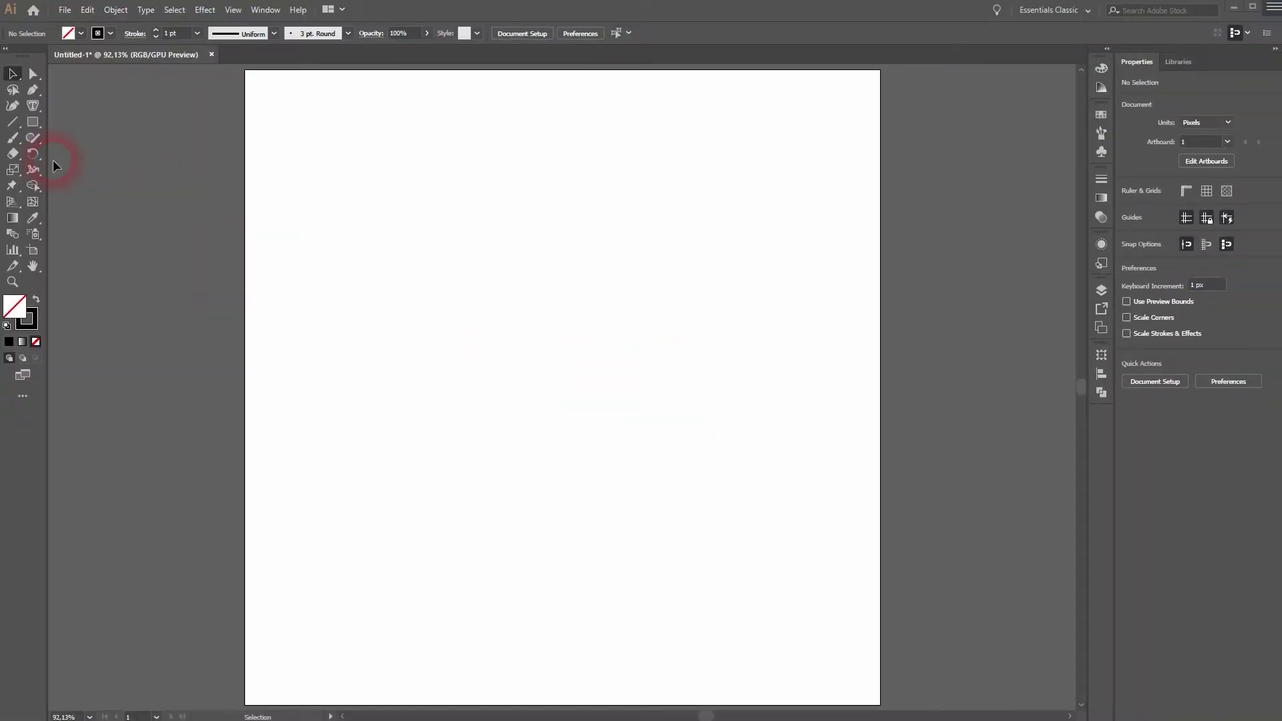
# - Pick the Line Segment Tool with no fill and a black stroke, and bring up its length and angle options
pyautogui.moveTo(9, 124); pyautogui.dragTo(89, 123)
pyautogui.click(110, 32)
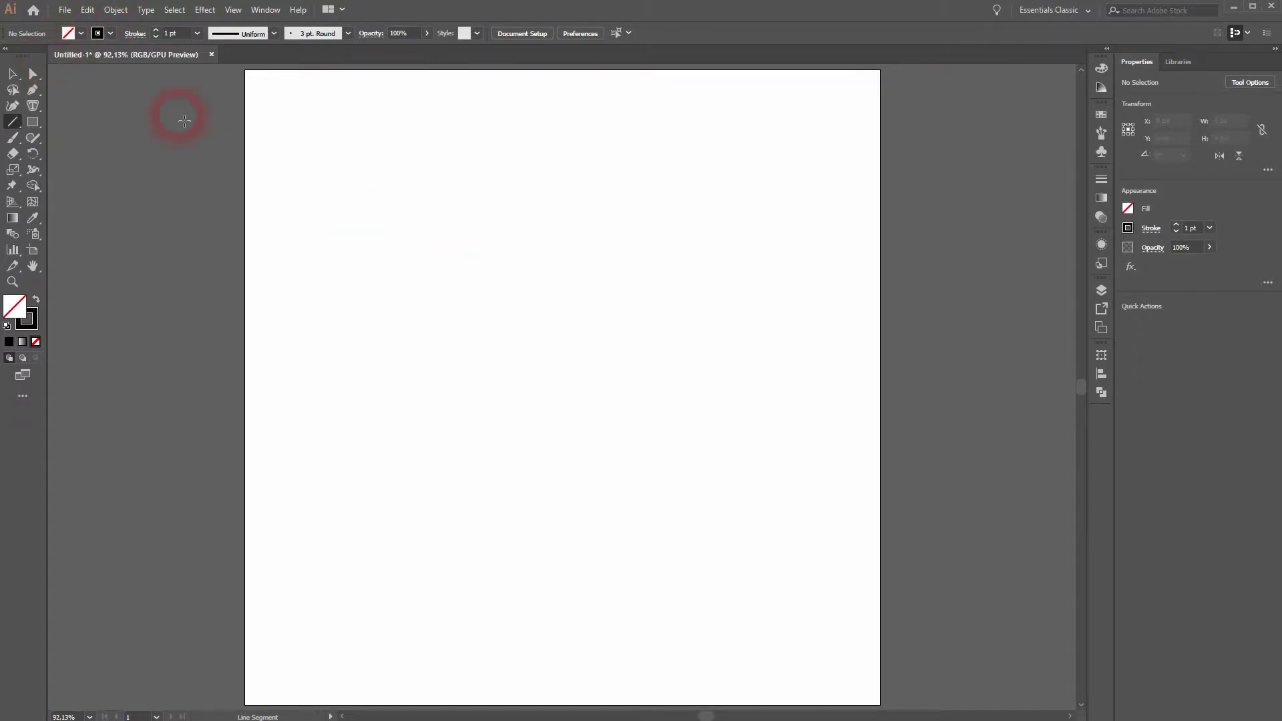
pyautogui.click(69, 30)
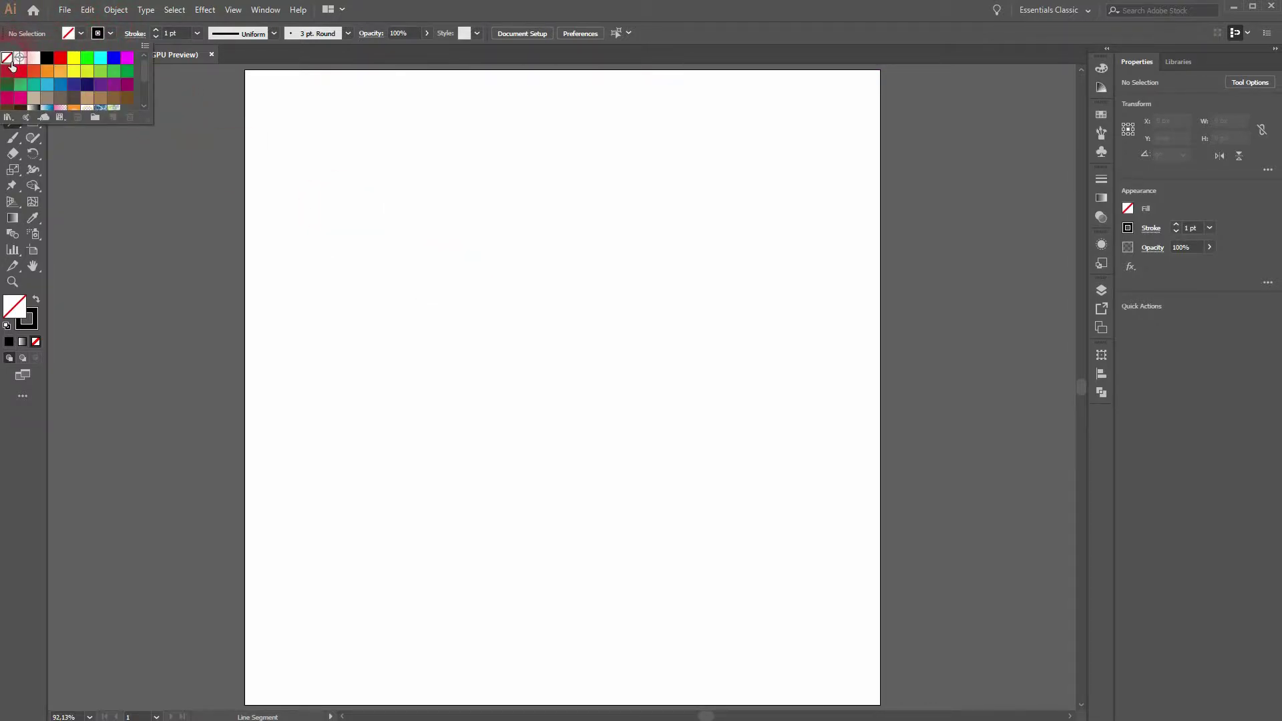
pyautogui.click(171, 32)
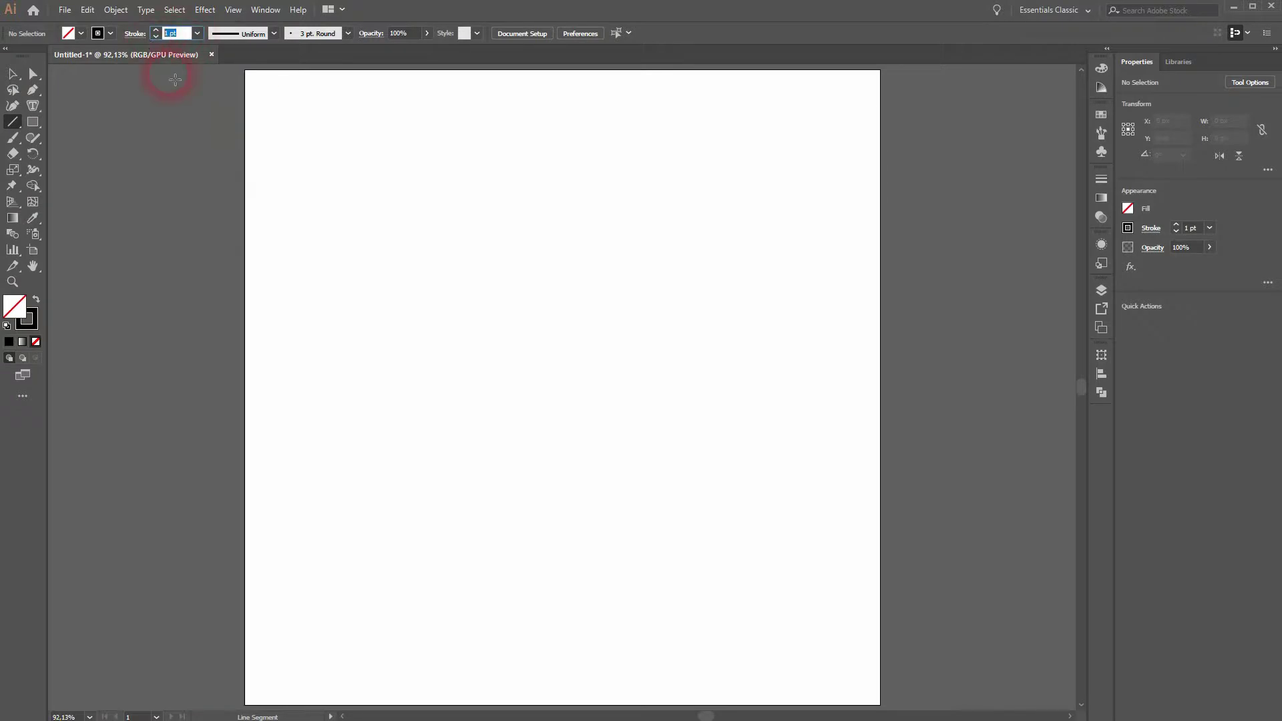
pyautogui.click(545, 329)
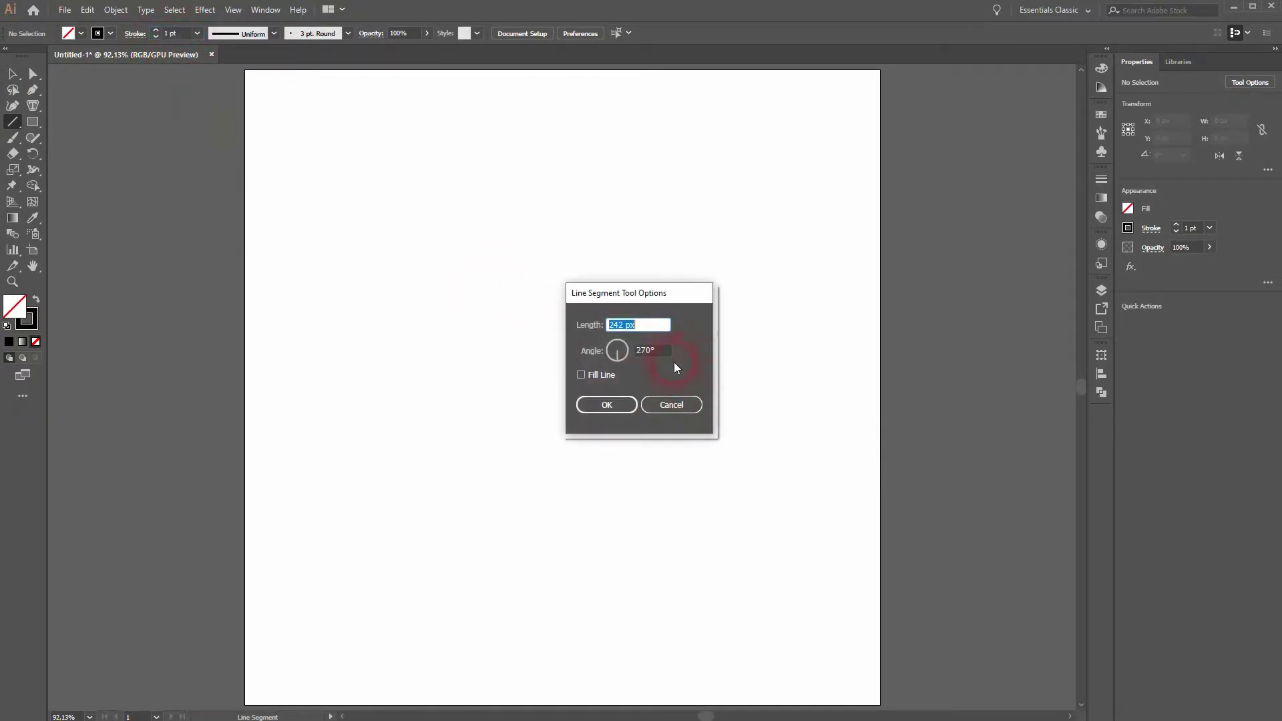
# - Draw a 260 px vertical line on the artboard and drag it toward the middle
pyautogui.click(671, 404)
pyautogui.moveTo(501, 233); pyautogui.dragTo(527, 445)
pyautogui.click(12, 74)
pyautogui.moveTo(508, 302); pyautogui.dragTo(600, 356)
# - Centre the line horizontally and vertically at X 400 px, Y 400 px, then reselect it
pyautogui.click(570, 33)
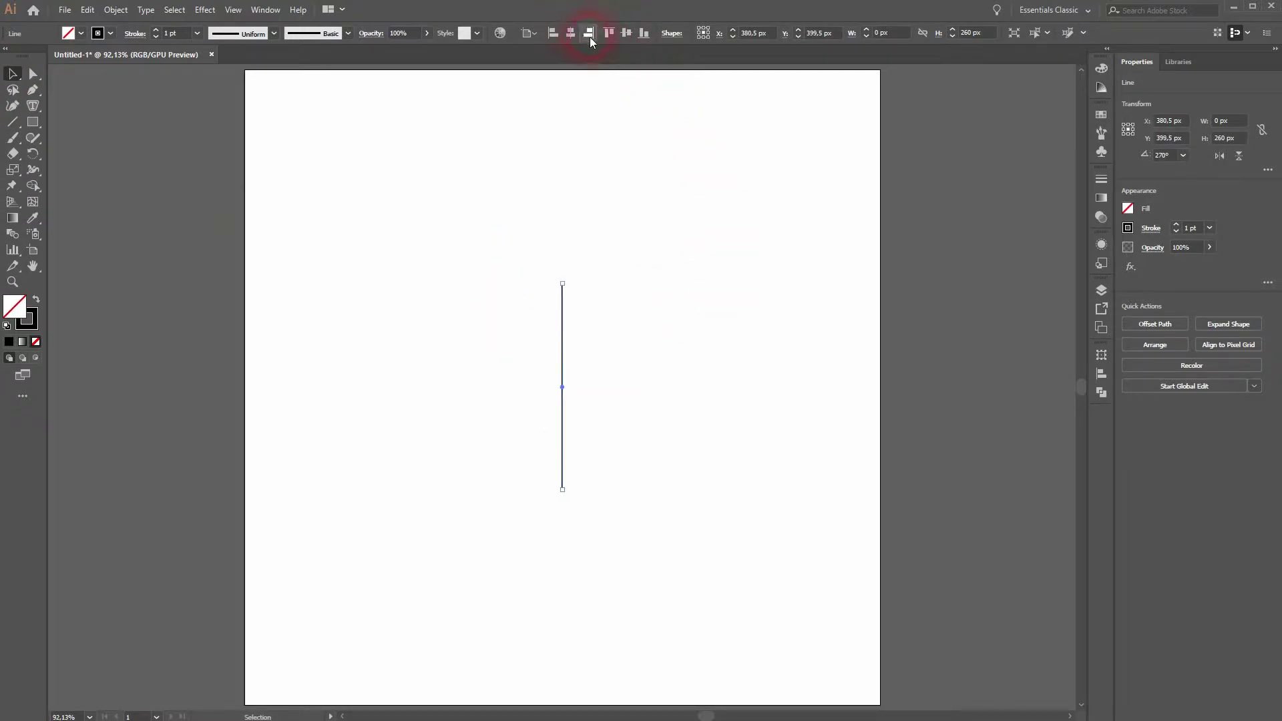
pyautogui.click(626, 34)
pyautogui.click(716, 387)
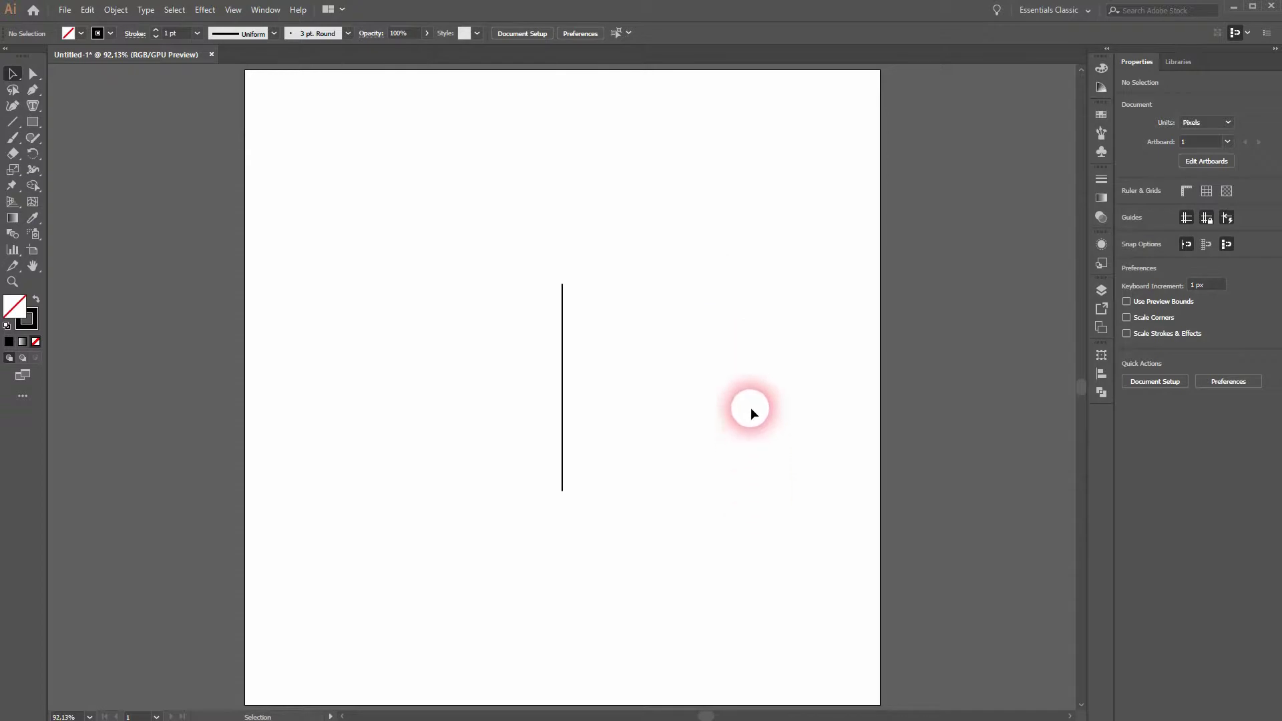
pyautogui.click(562, 387)
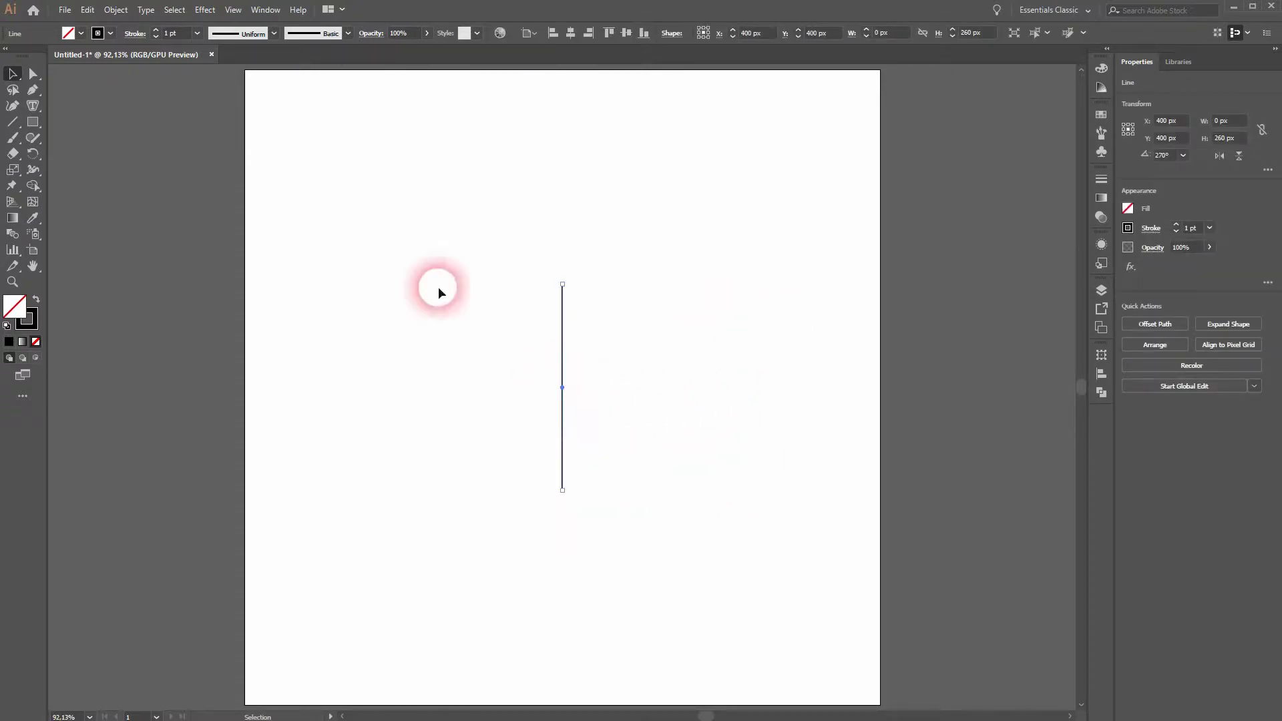
# - Add a Transform effect with live preview and a rotation angle of 360/3 (120°)
pyautogui.click(205, 10)
pyautogui.moveTo(293, 119)
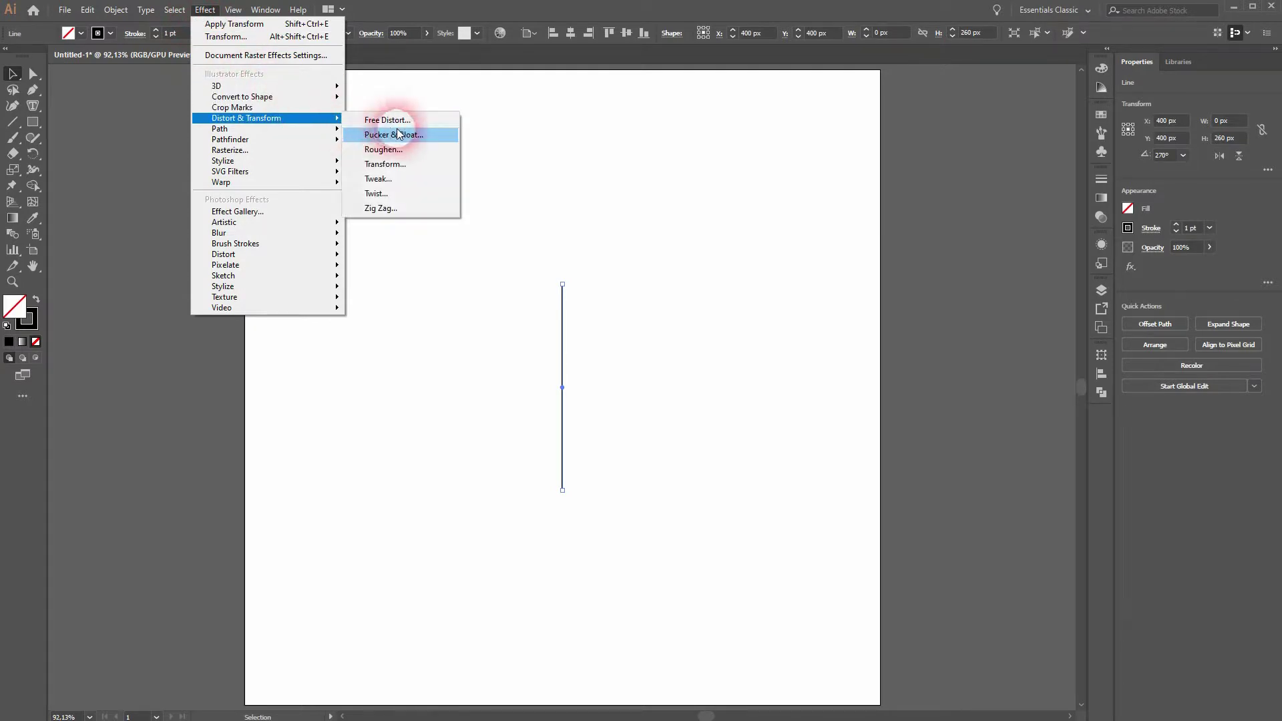
pyautogui.click(420, 165)
pyautogui.click(995, 404)
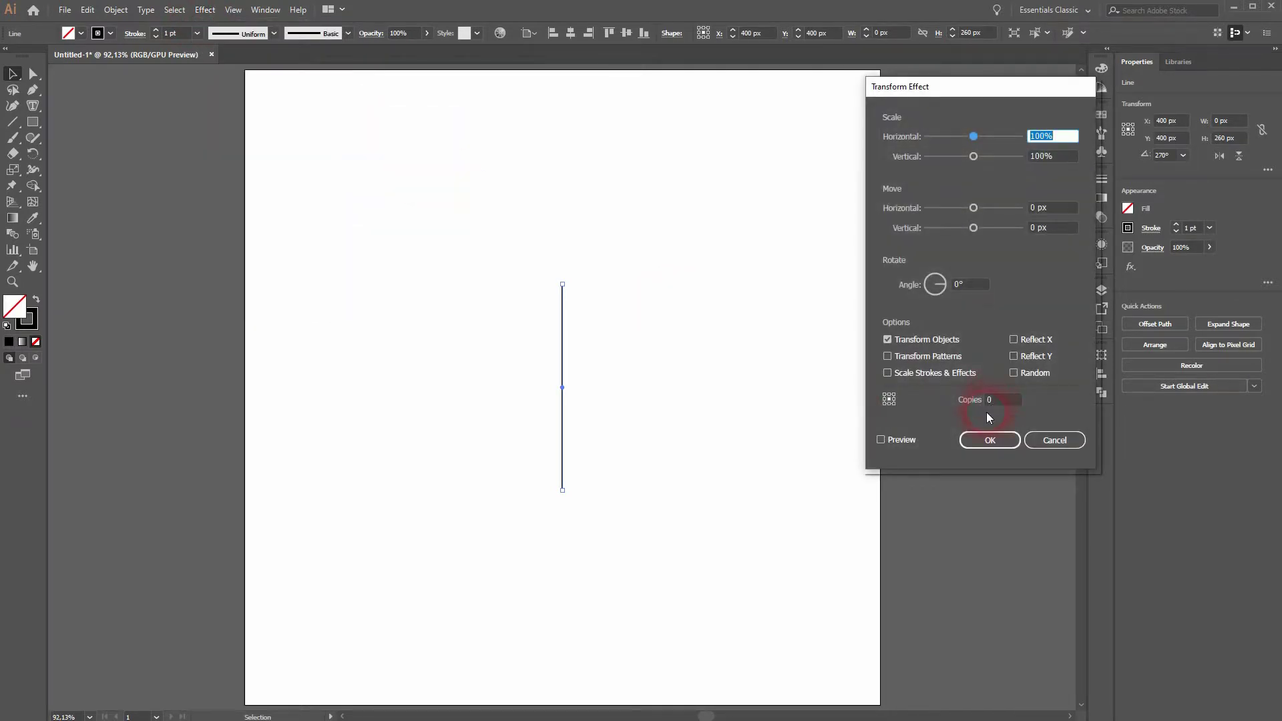
pyautogui.click(877, 447)
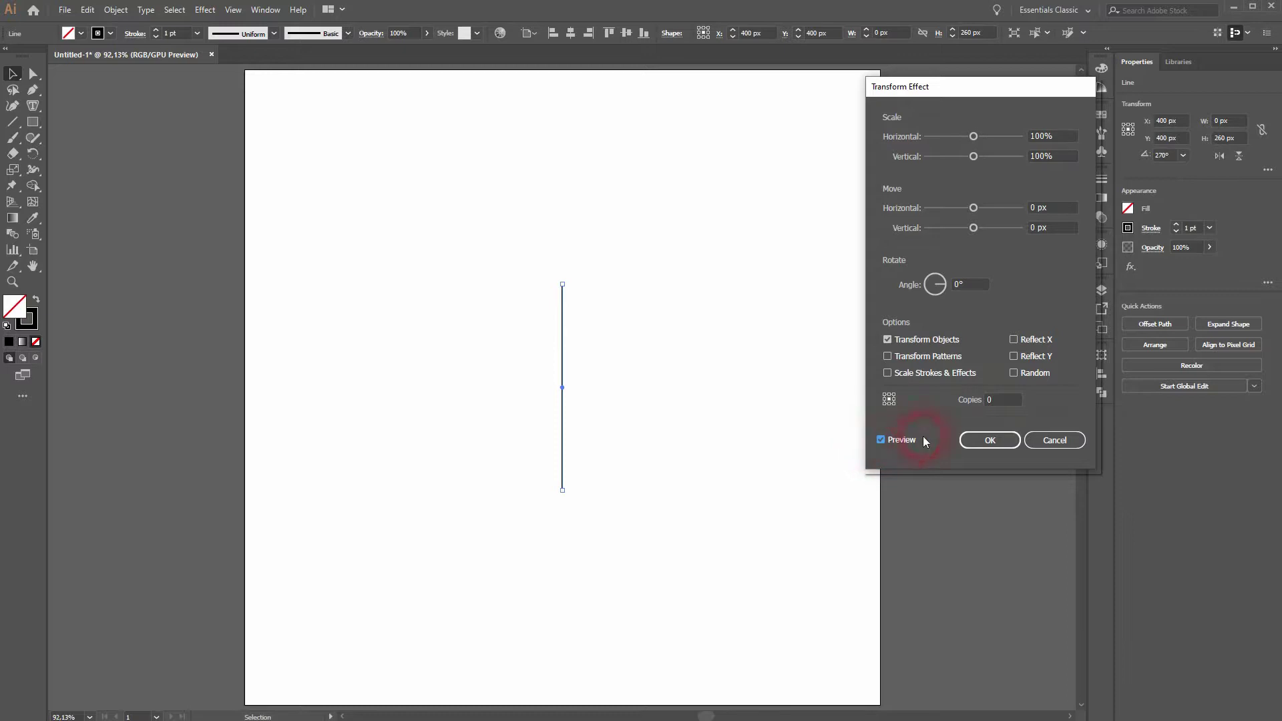
pyautogui.click(975, 287)
pyautogui.click(615, 281)
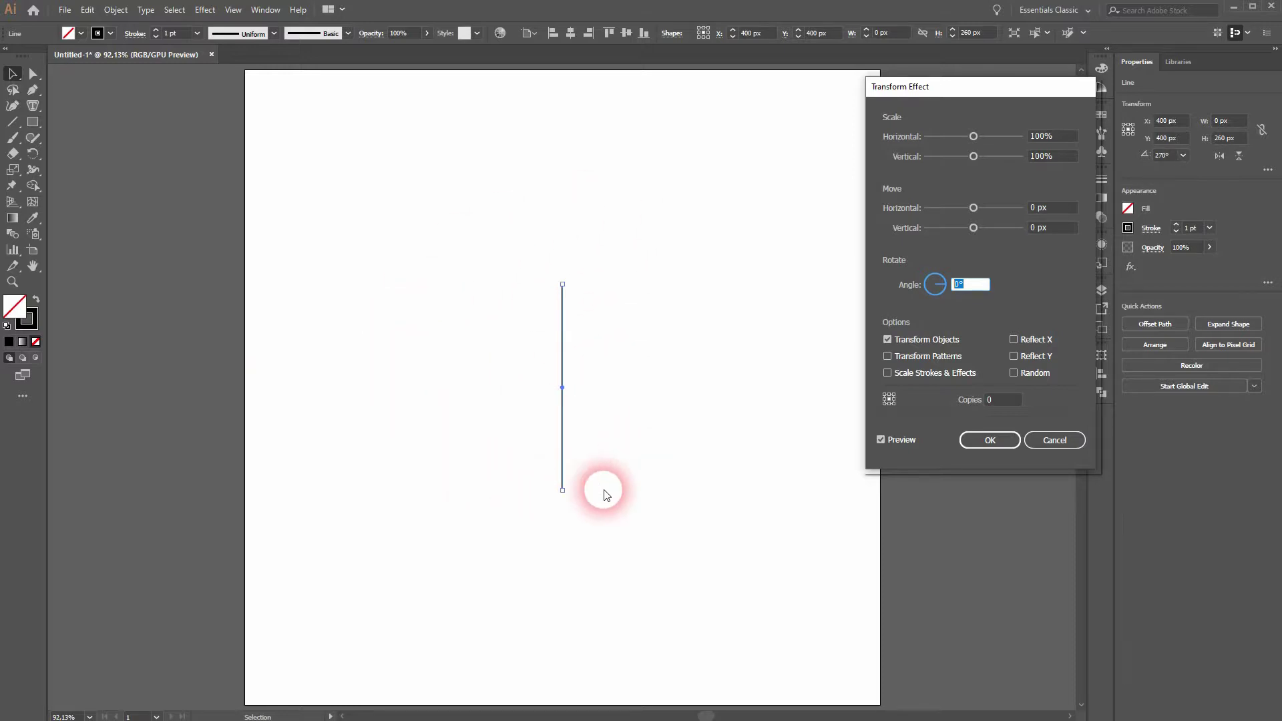
pyautogui.write('360/3')
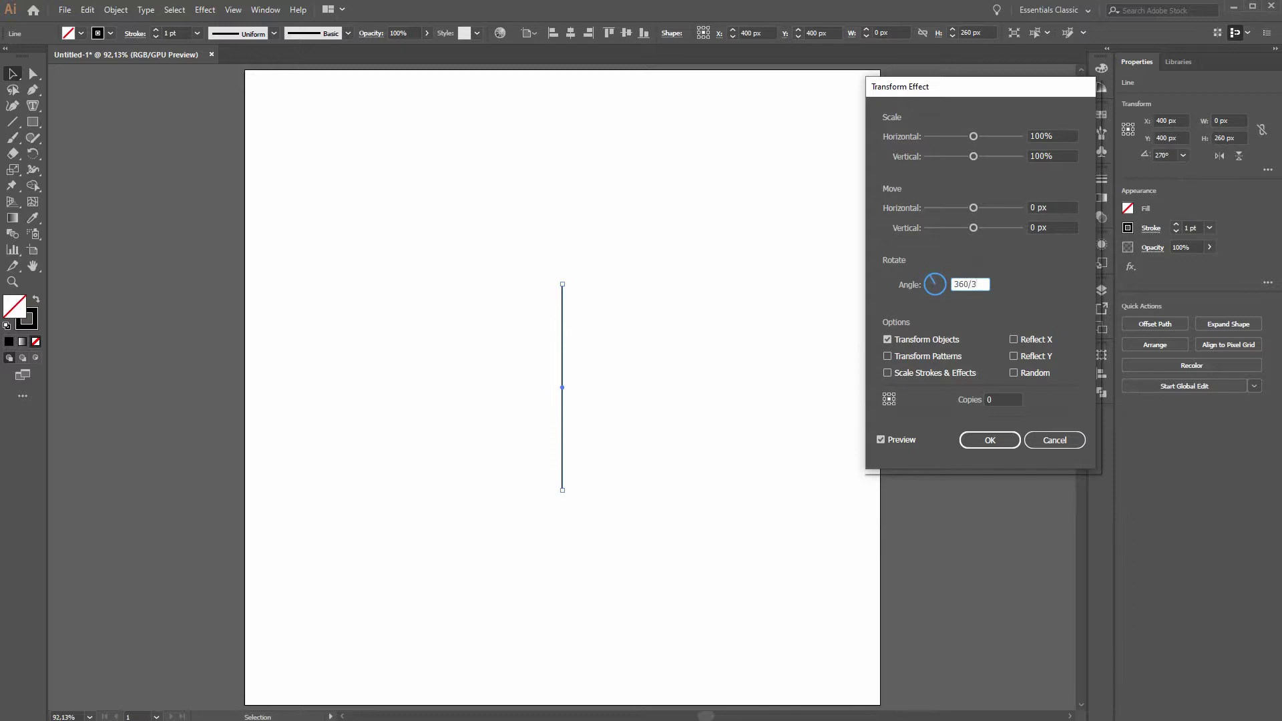
pyautogui.click(1005, 400)
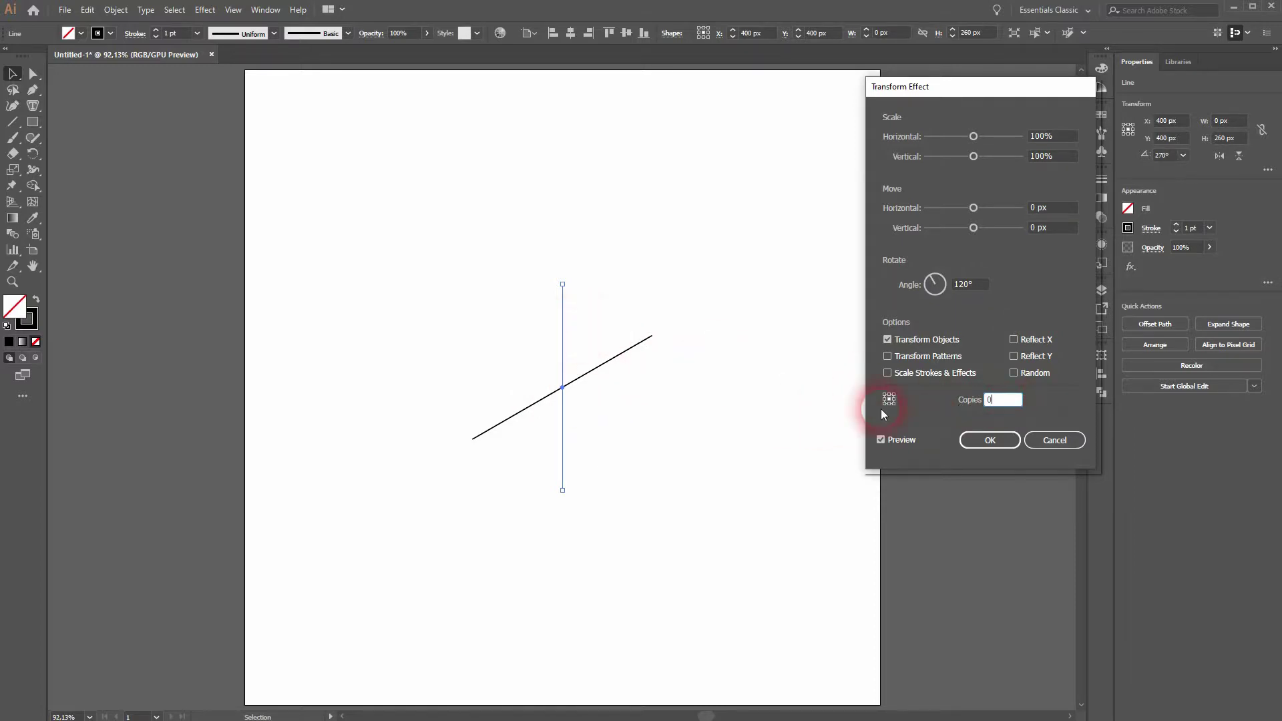
# - Make 1 copy pivoting on the top reference point, apply the effect, and reselect the line
pyautogui.moveTo(1001, 410); pyautogui.dragTo(984, 410)
pyautogui.write('1')
pyautogui.click(882, 443)
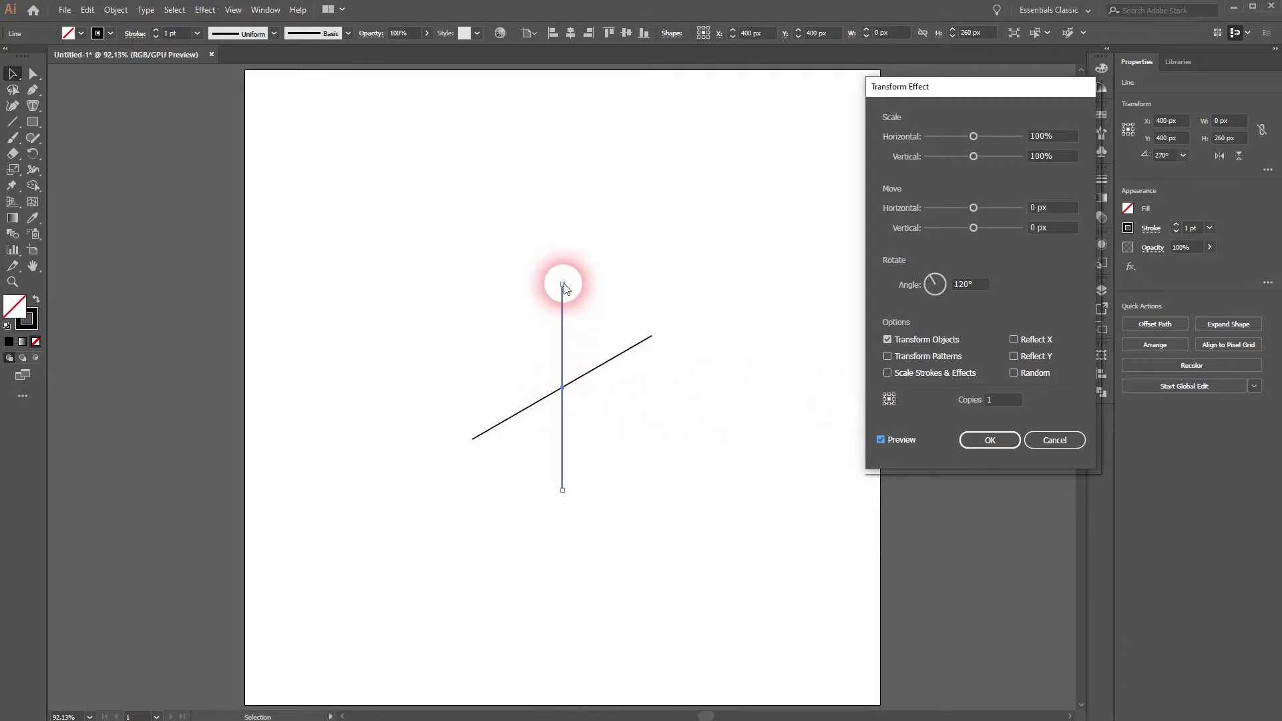
pyautogui.click(885, 394)
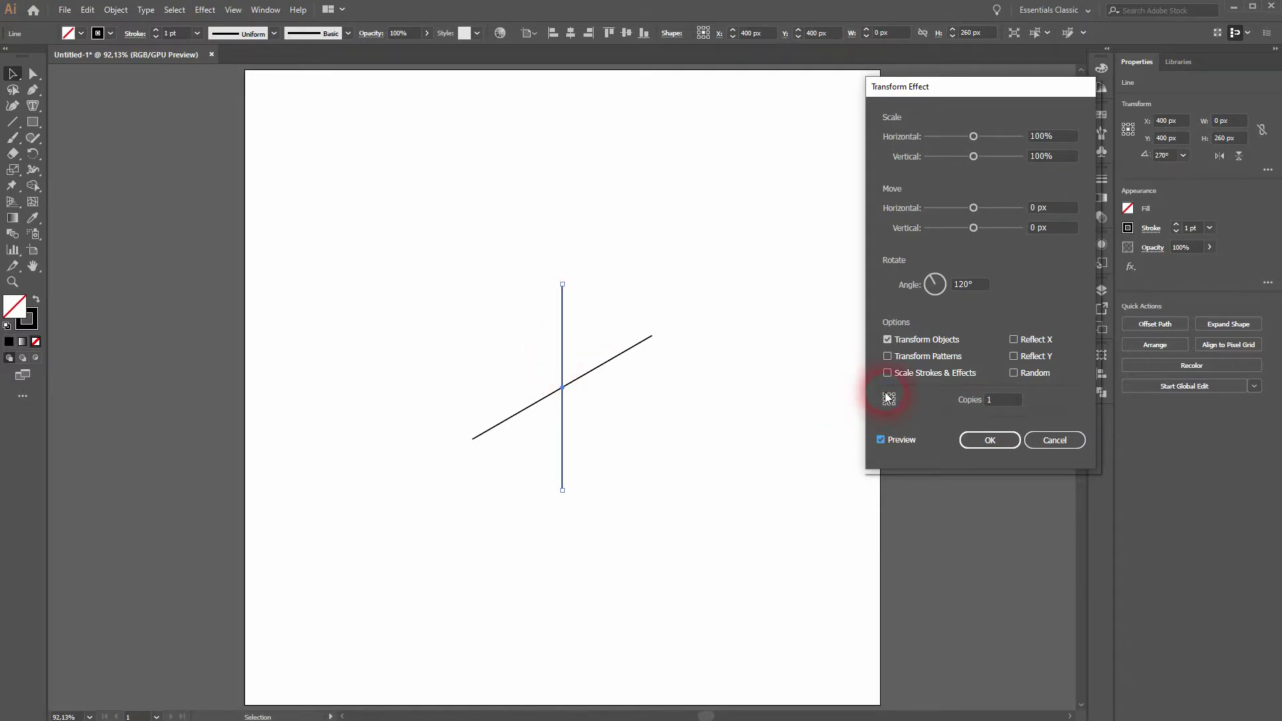
pyautogui.click(886, 397)
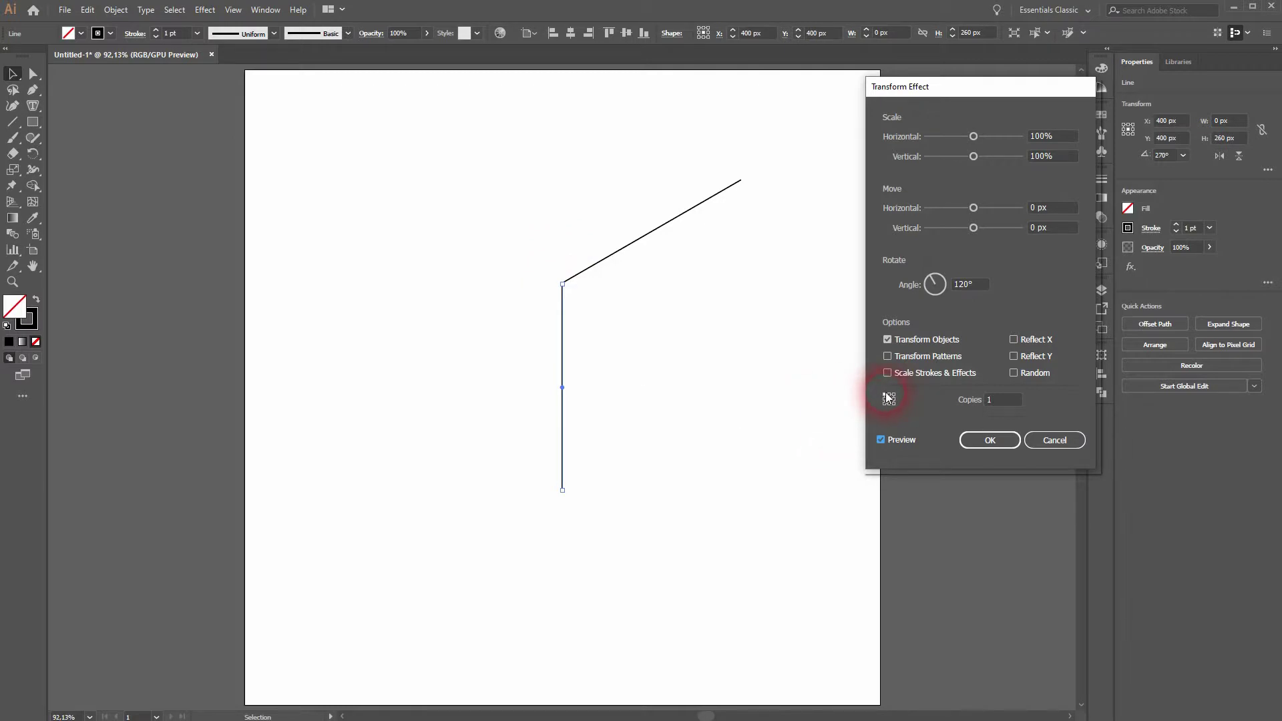
pyautogui.click(979, 441)
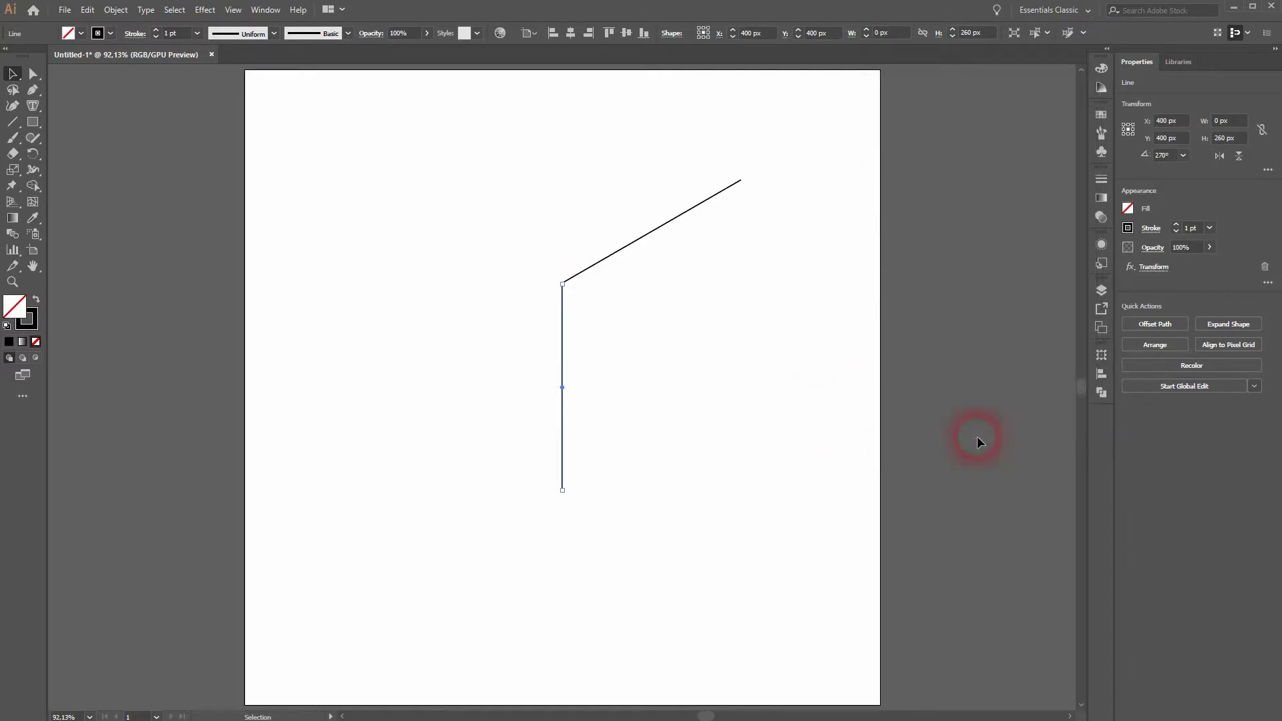
pyautogui.click(579, 576)
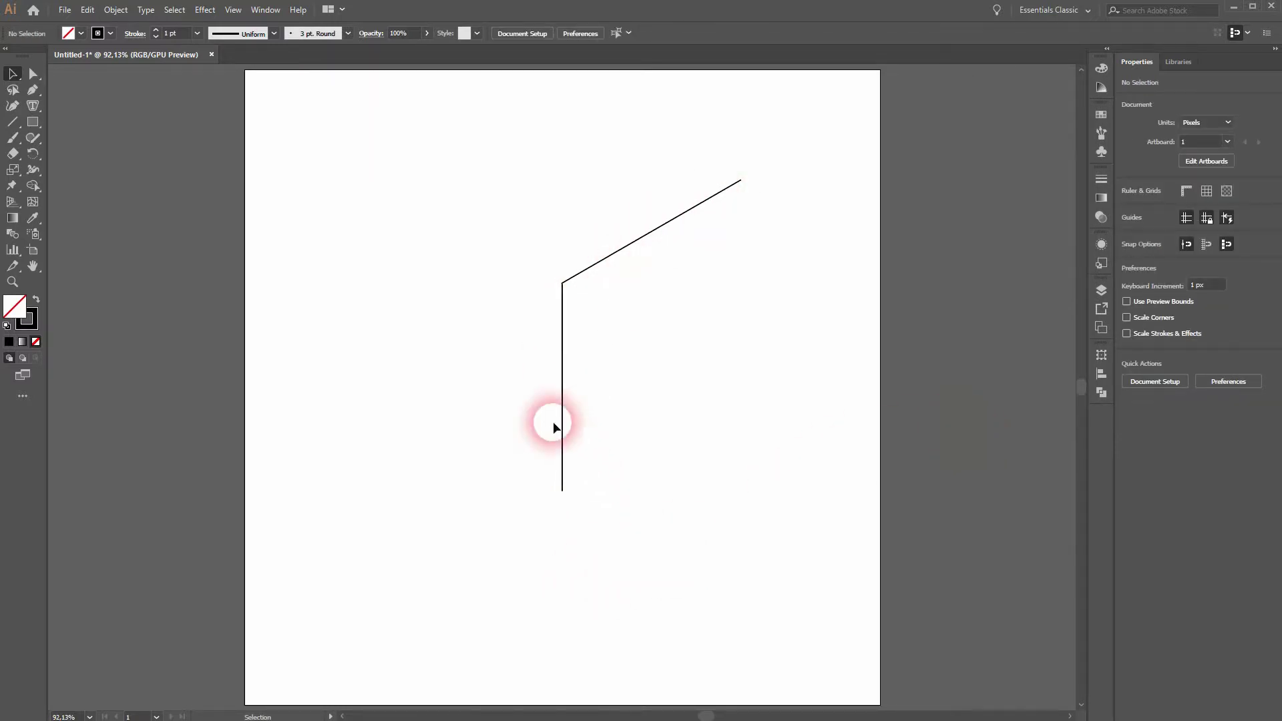
pyautogui.moveTo(514, 189); pyautogui.dragTo(611, 346)
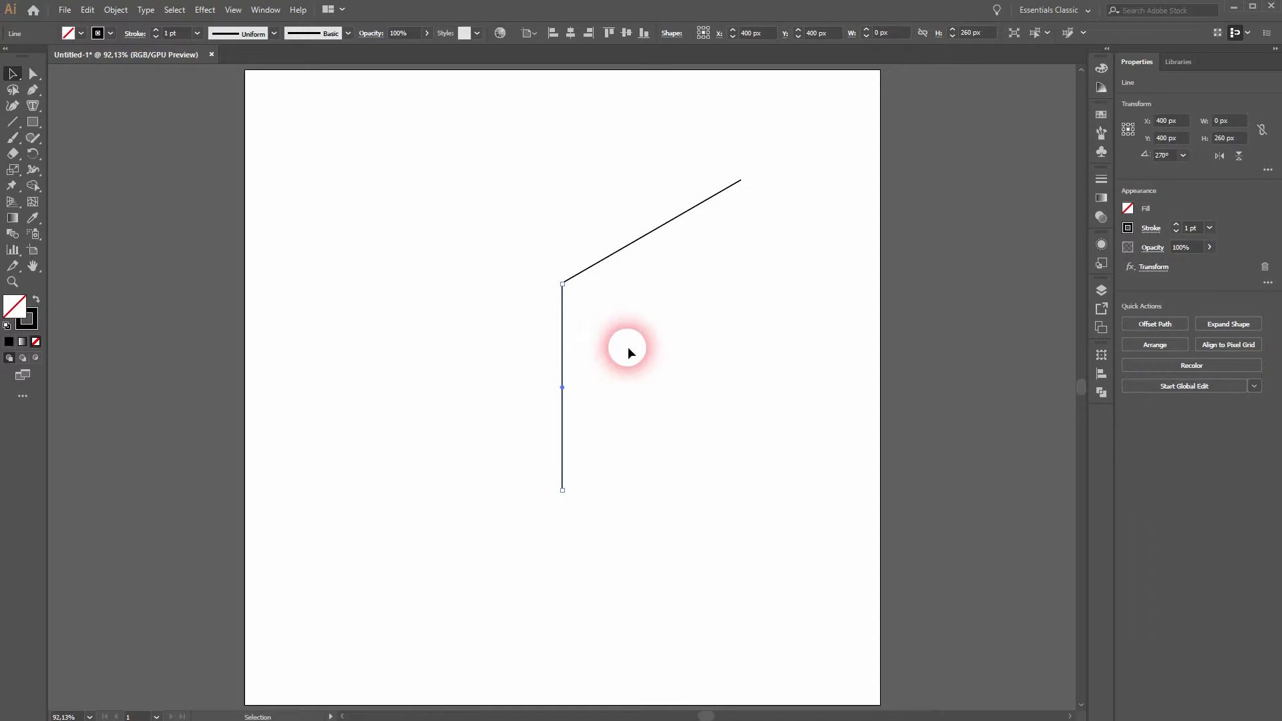
# - Add a second Transform effect with live preview and Reflect X and Reflect Y checked
pyautogui.click(205, 9)
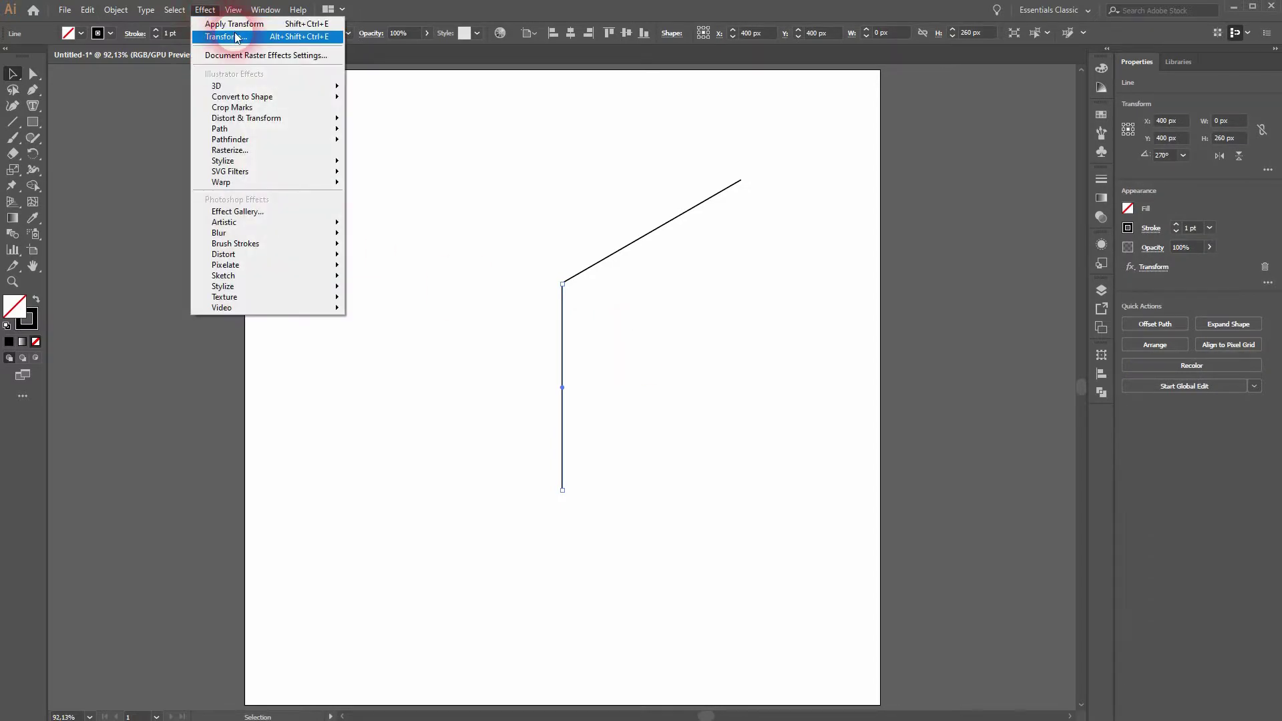
pyautogui.click(227, 36)
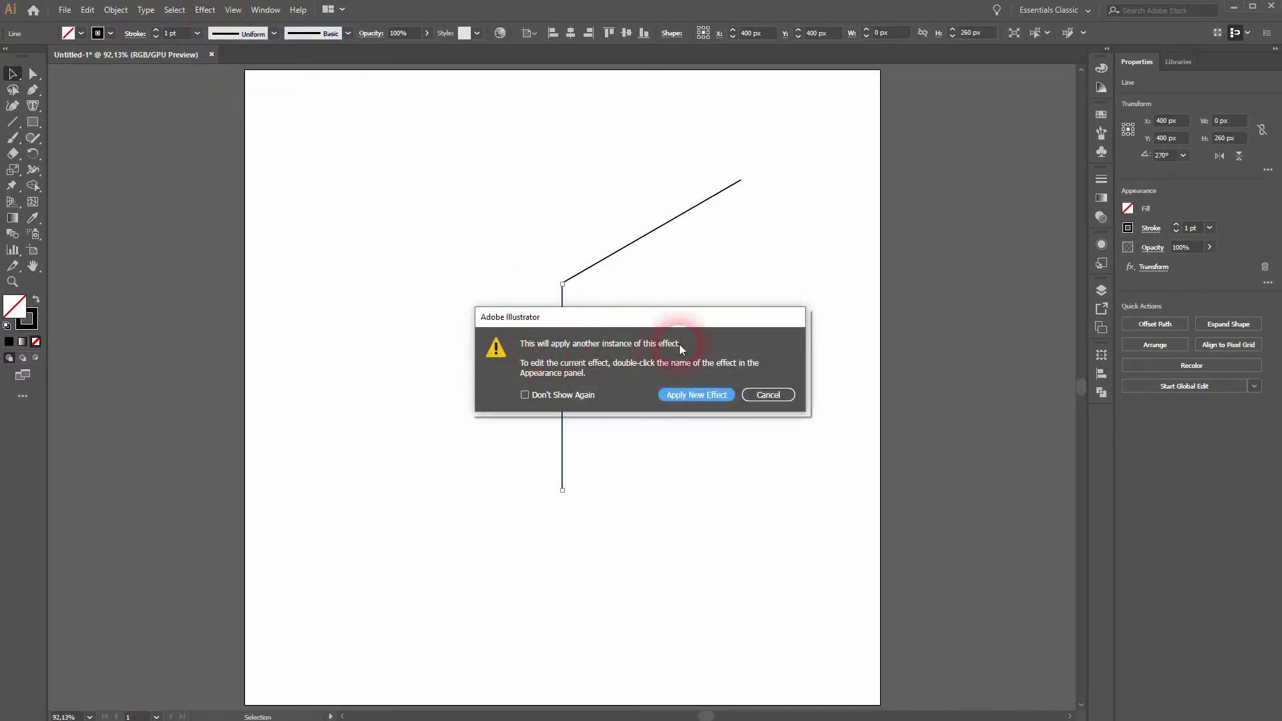
pyautogui.click(695, 394)
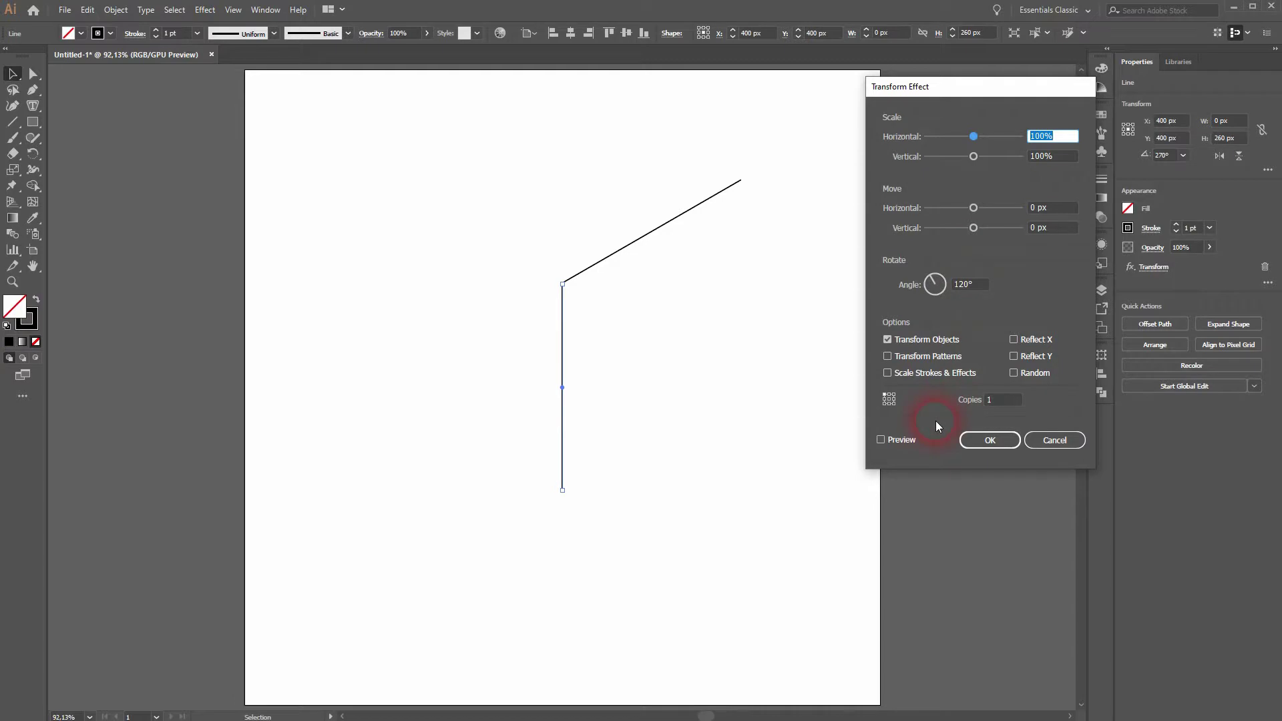
pyautogui.click(879, 440)
pyautogui.click(654, 114)
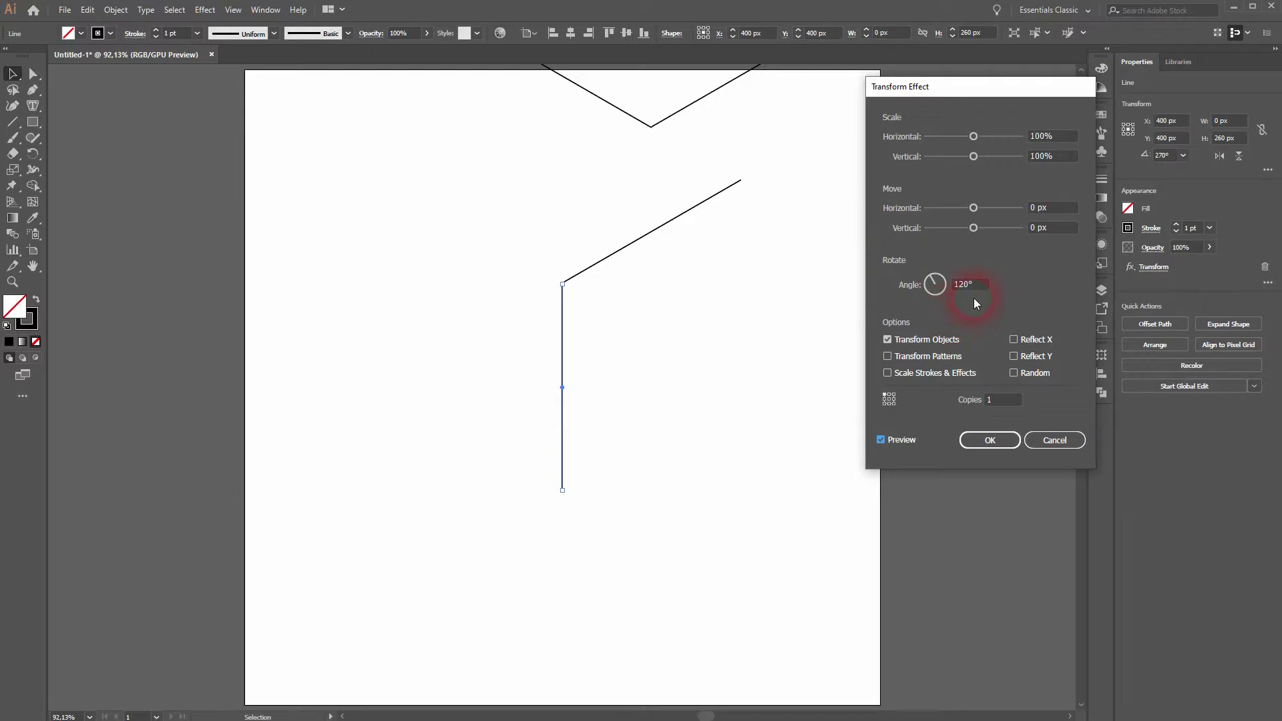
pyautogui.click(1014, 338)
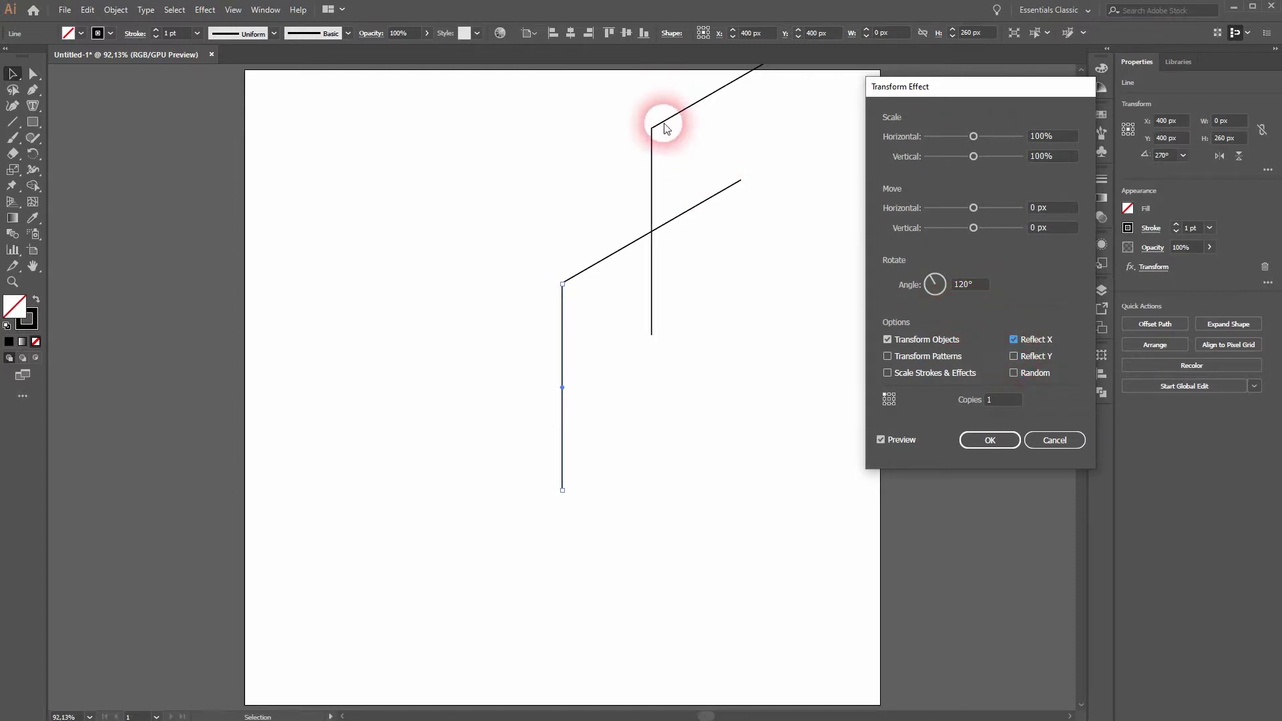
pyautogui.click(1014, 356)
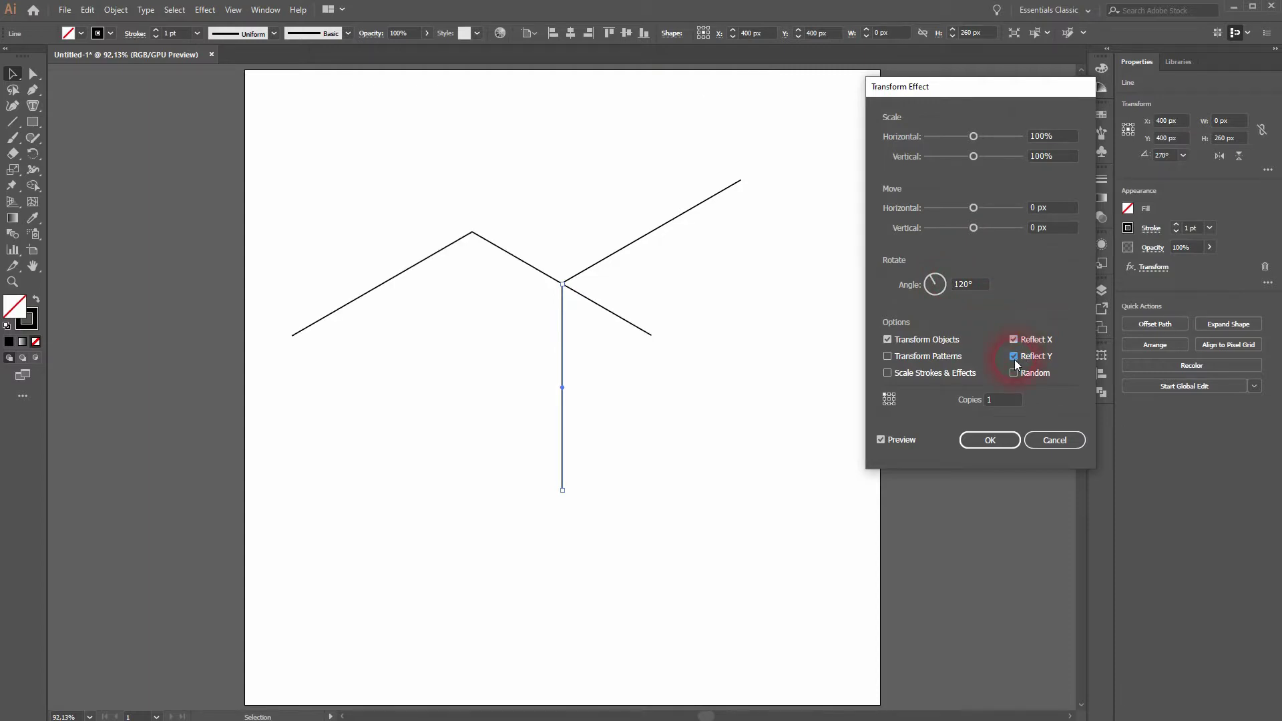
# - Set rotation to 0 and choose the reference point that closes the parallelogram, then confirm
pyautogui.doubleClick(969, 286)
pyautogui.write('0')
pyautogui.click(1000, 403)
pyautogui.click(1009, 403)
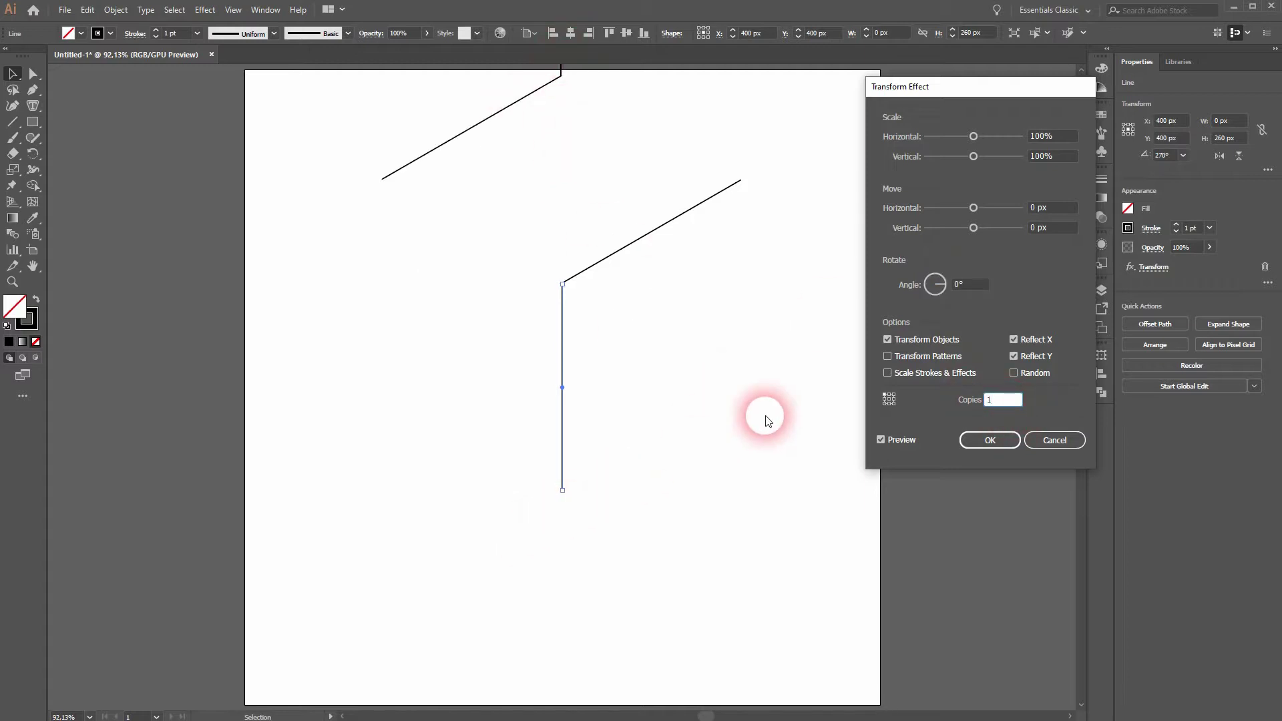
pyautogui.click(887, 399)
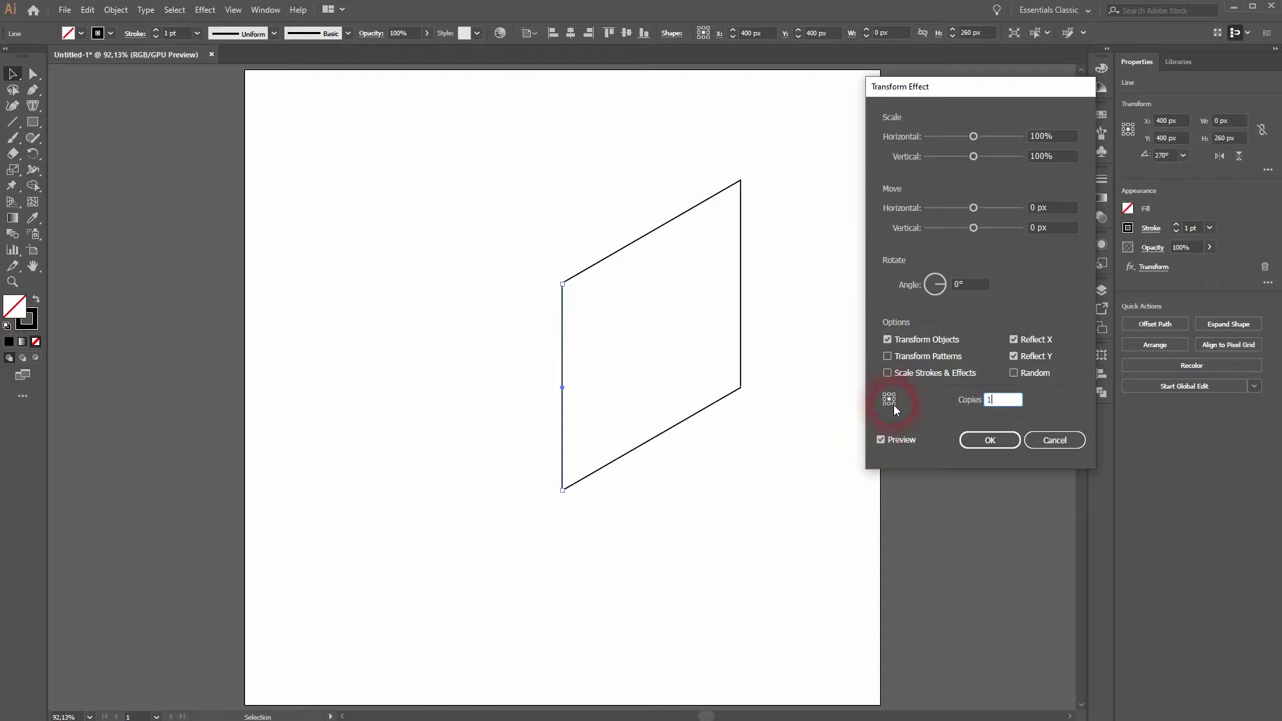
pyautogui.click(893, 404)
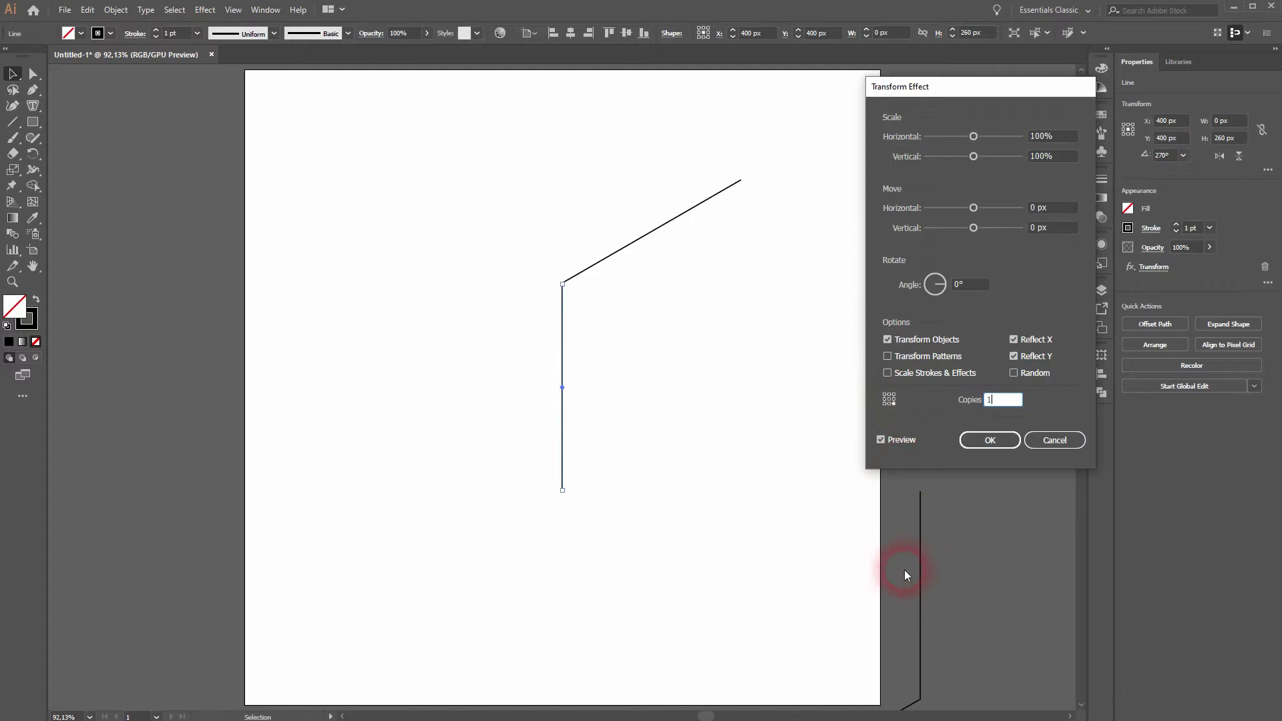
pyautogui.click(888, 399)
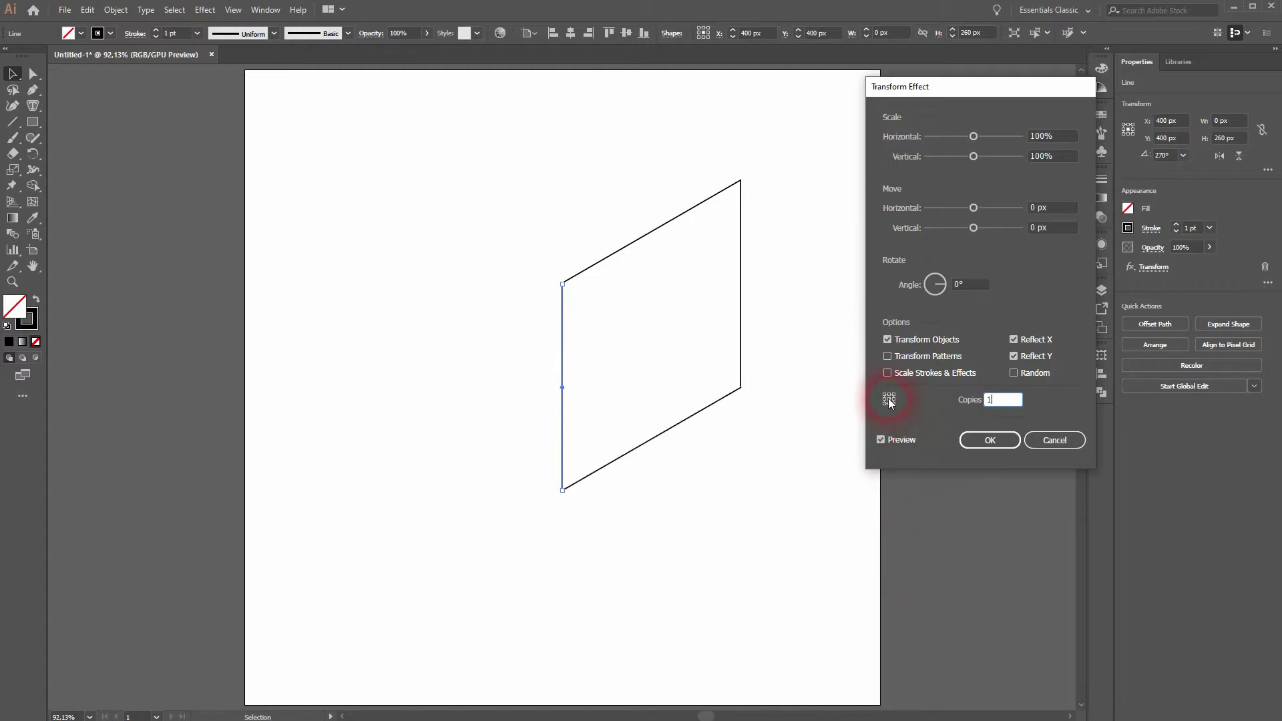
pyautogui.click(1002, 438)
# - Zoom in to check the lower corner, then marquee-select the whole parallelogram outline
pyautogui.click(427, 515)
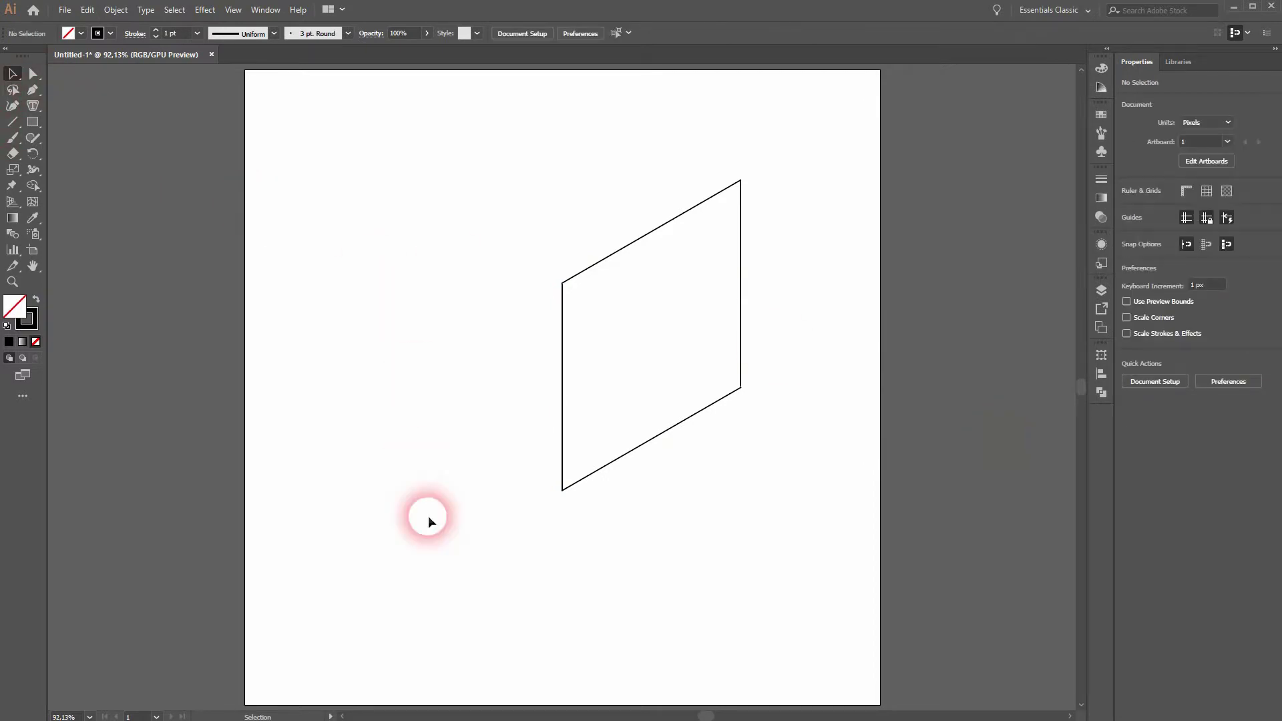
pyautogui.scroll(3, 622, 409)
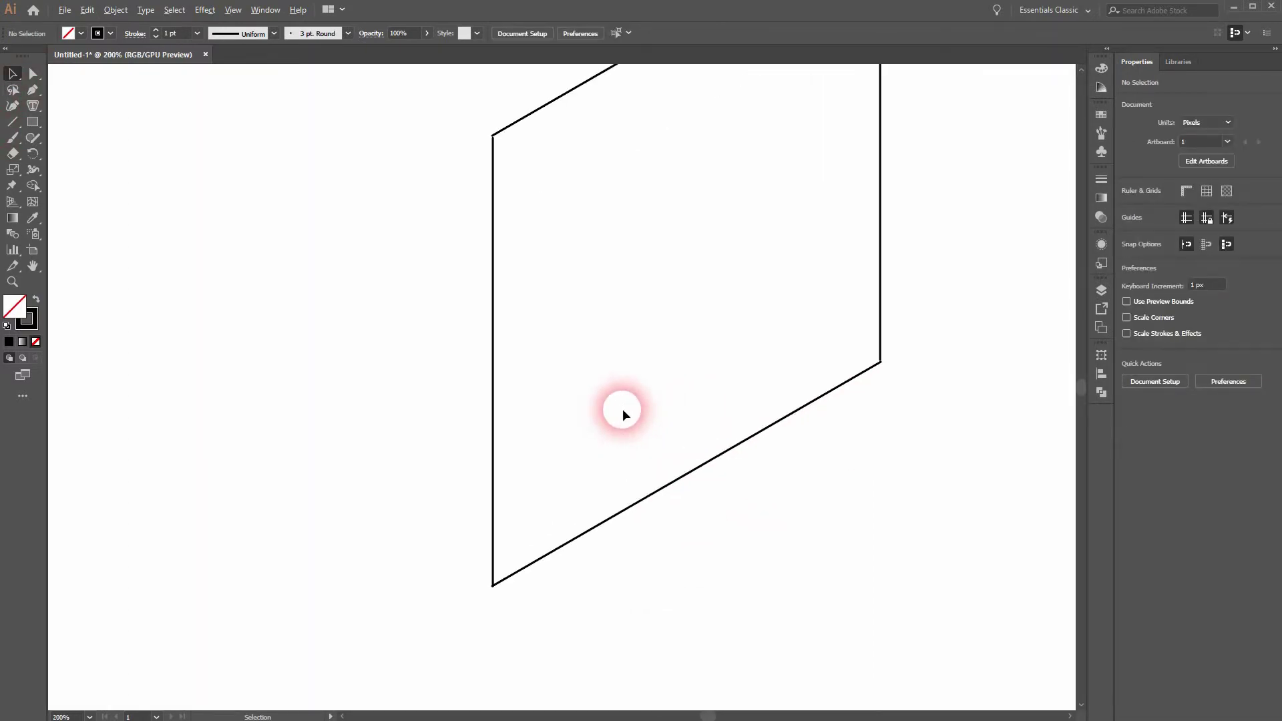
pyautogui.moveTo(422, 683); pyautogui.dragTo(990, 260)
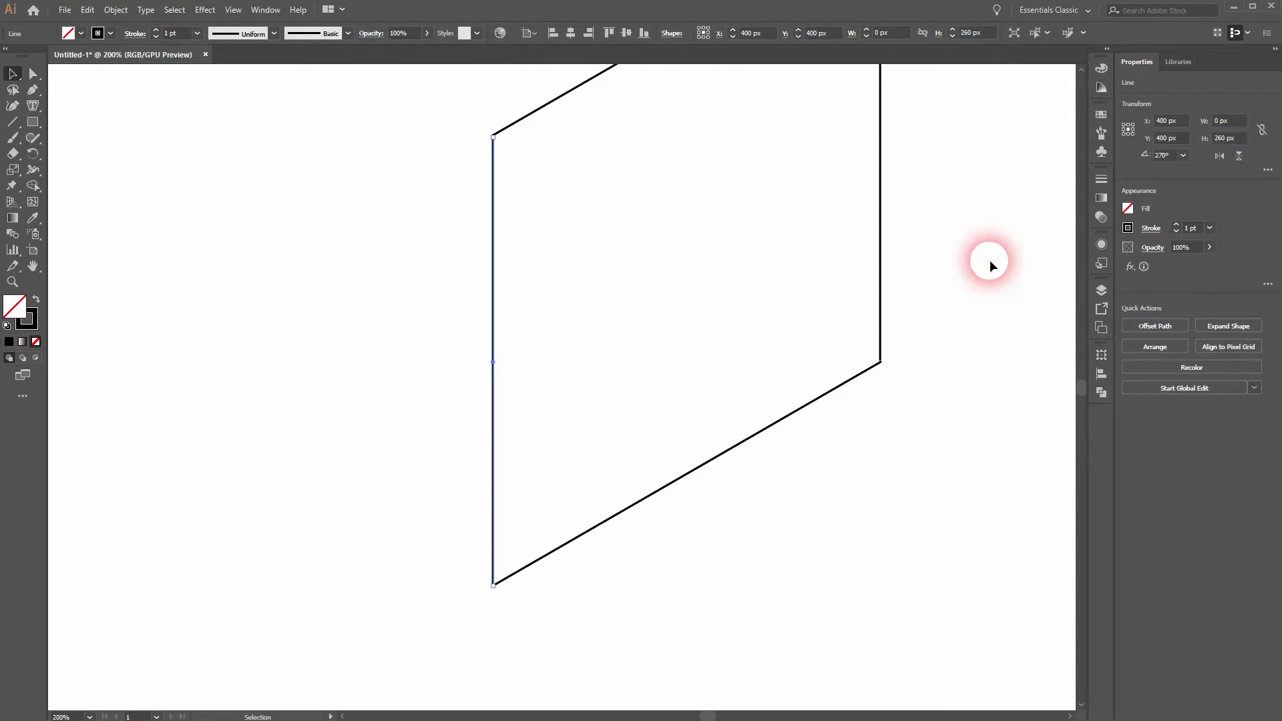
pyautogui.scroll(-3, 795, 292)
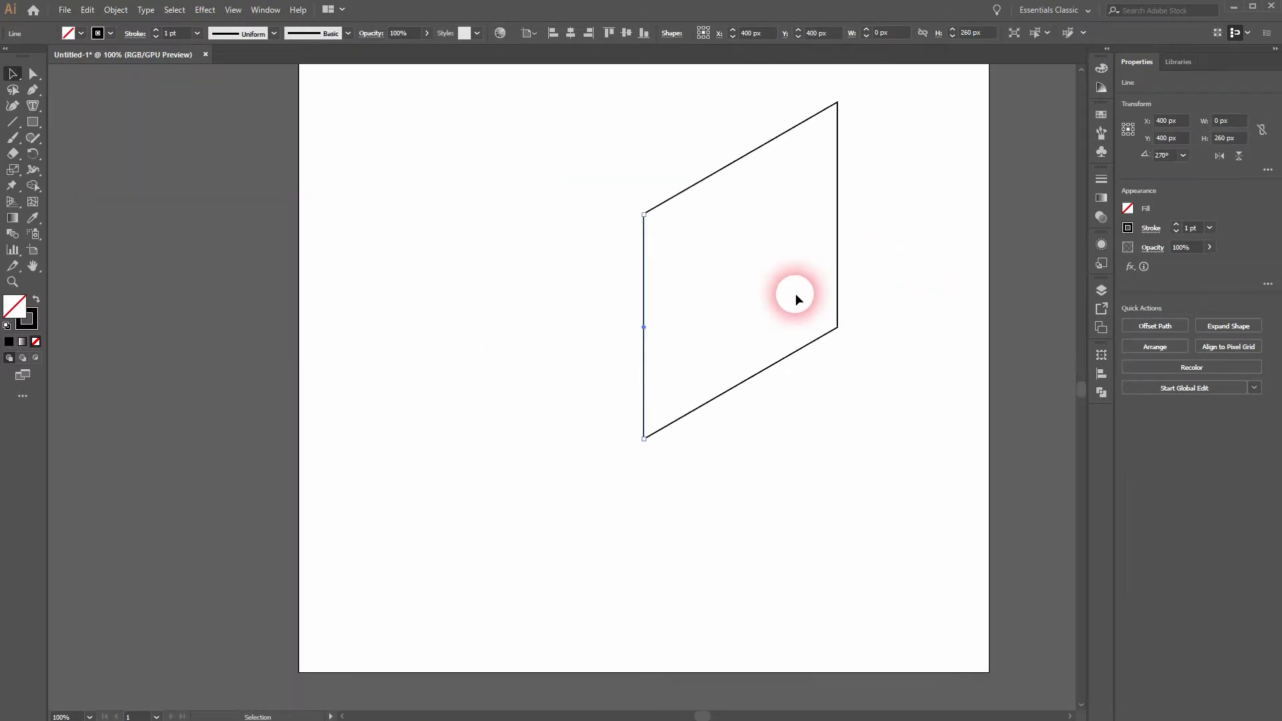
pyautogui.moveTo(795, 294); pyautogui.dragTo(609, 355)
pyautogui.moveTo(419, 263); pyautogui.dragTo(739, 428)
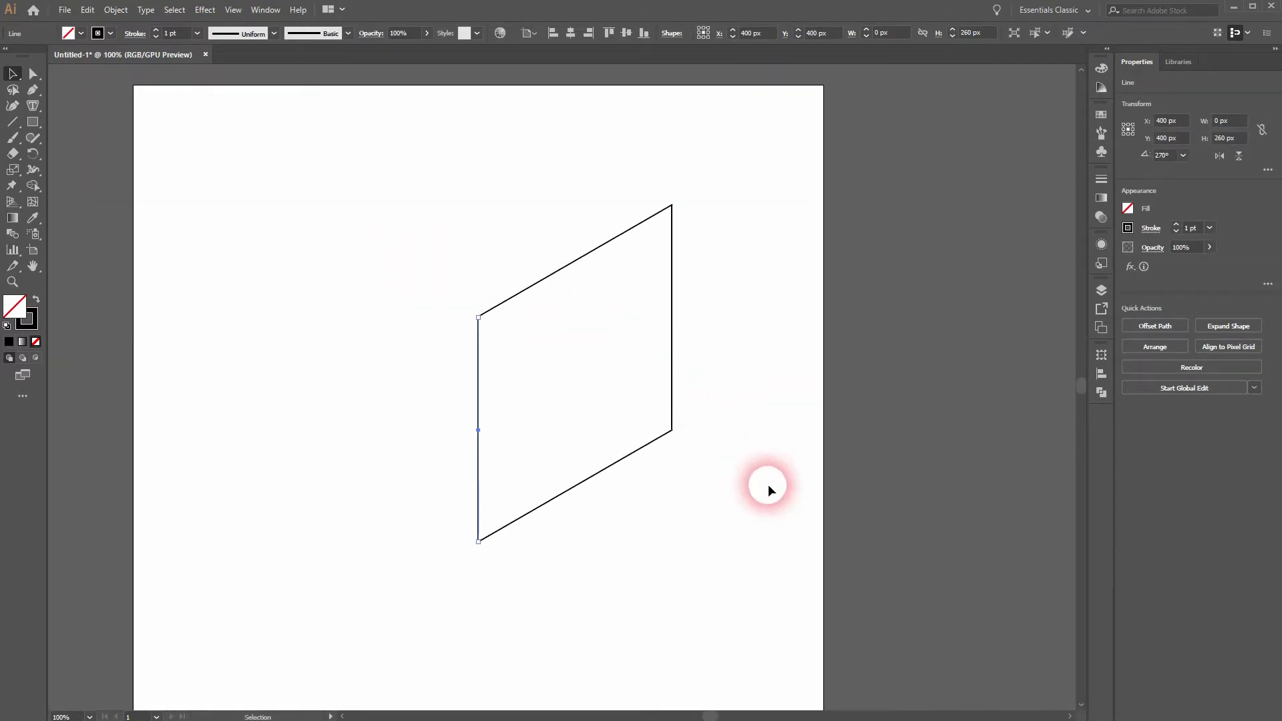
pyautogui.click(115, 10)
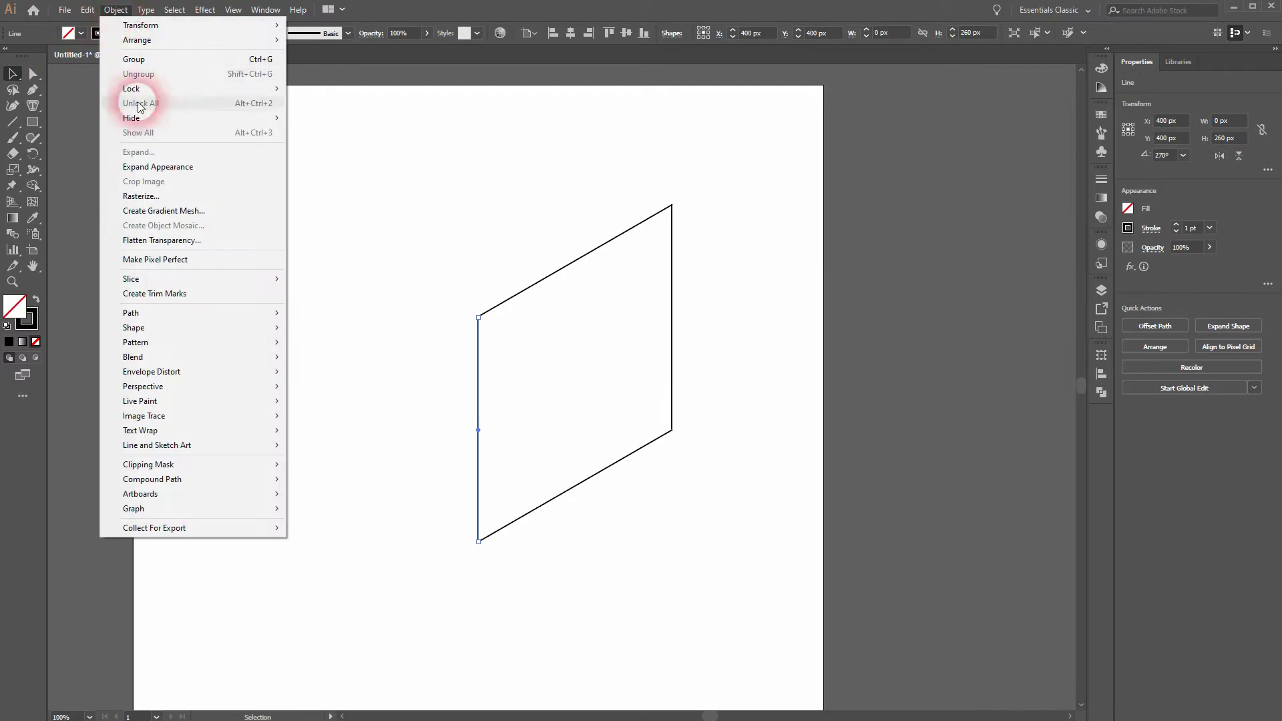
# - Expand Appearance, join the paths into one closed shape, and swap fill and stroke to solid black
pyautogui.click(171, 163)
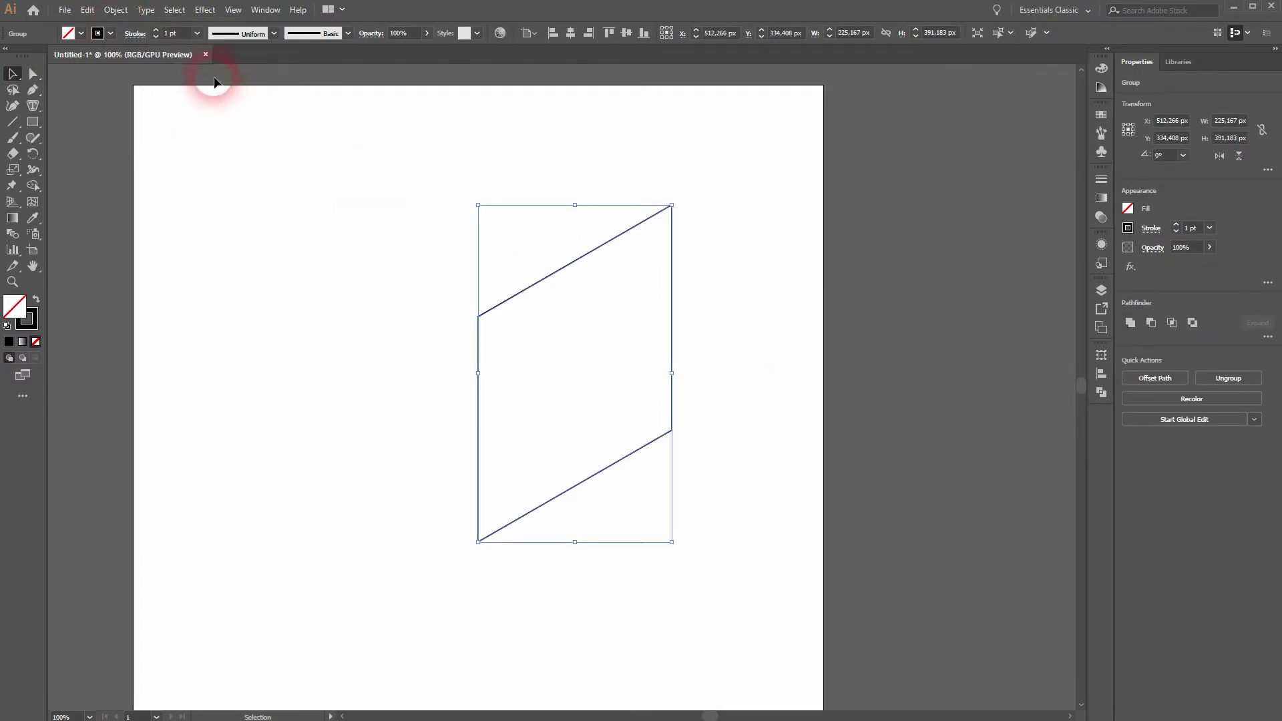
pyautogui.click(115, 10)
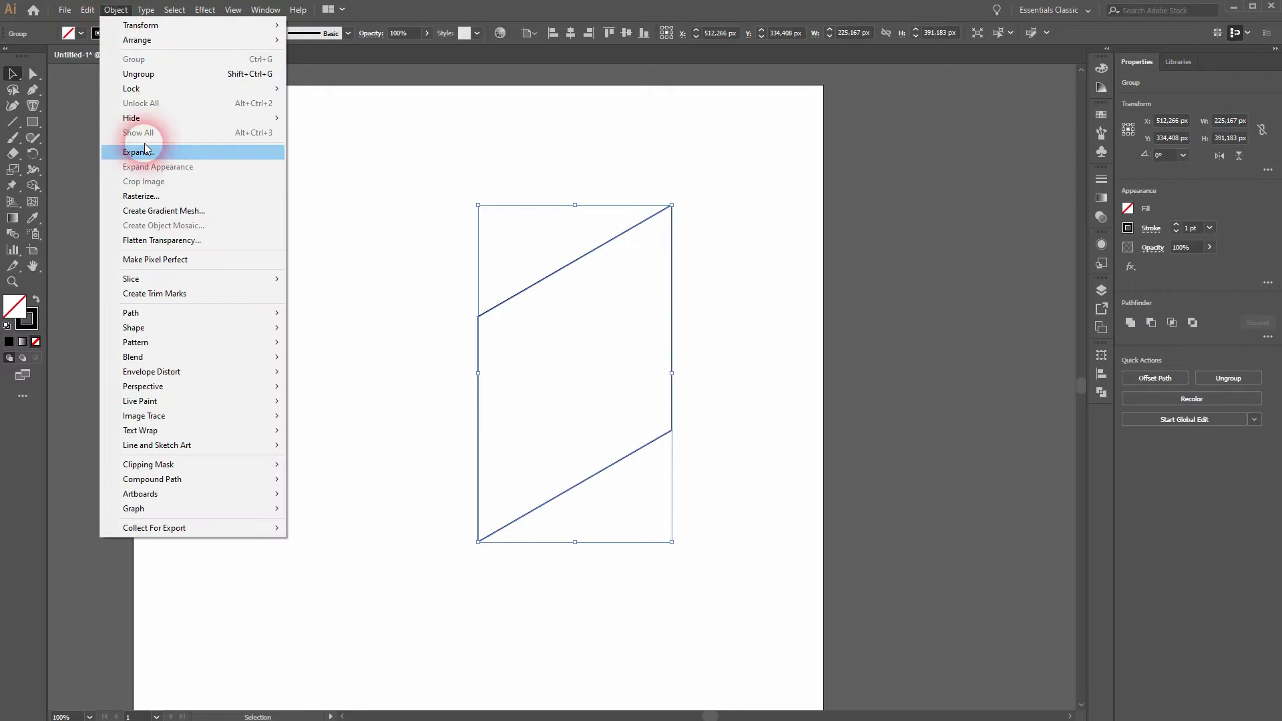
pyautogui.moveTo(239, 311)
pyautogui.click(318, 314)
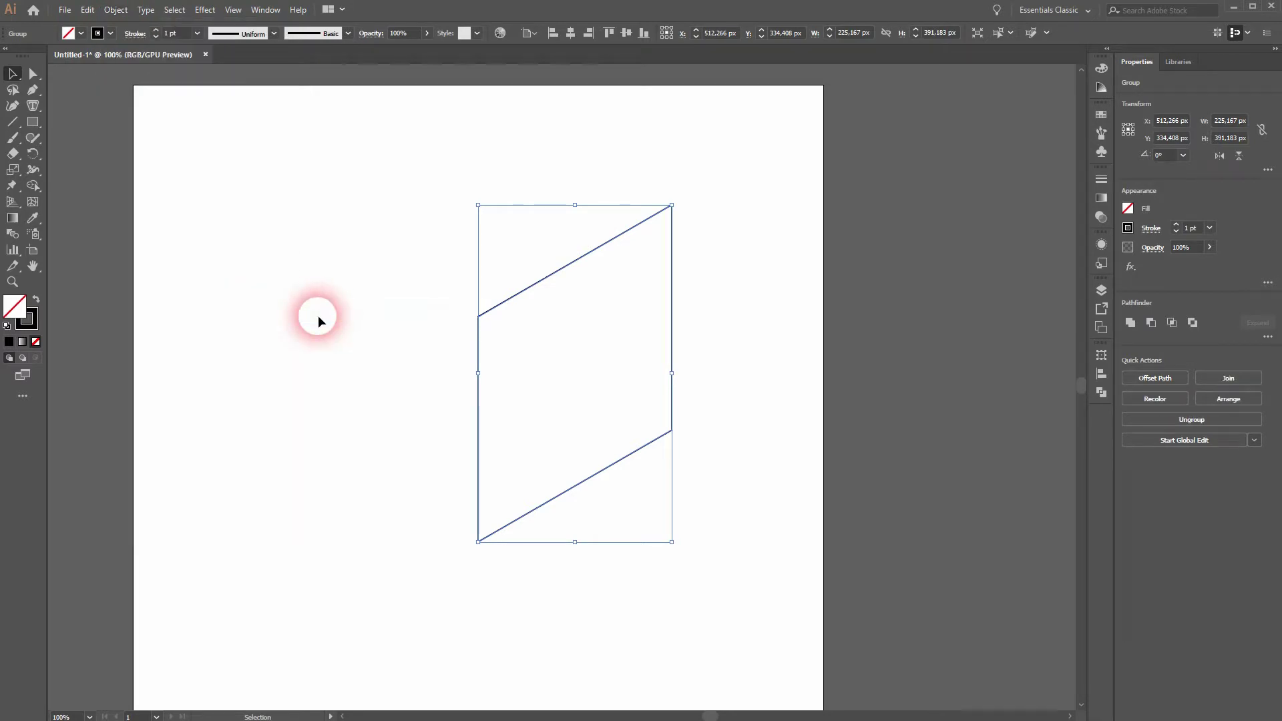
pyautogui.click(42, 304)
# - Inspect the black shape's bottom corners up close, fit the artboard, and undo back to the outline
pyautogui.click(397, 433)
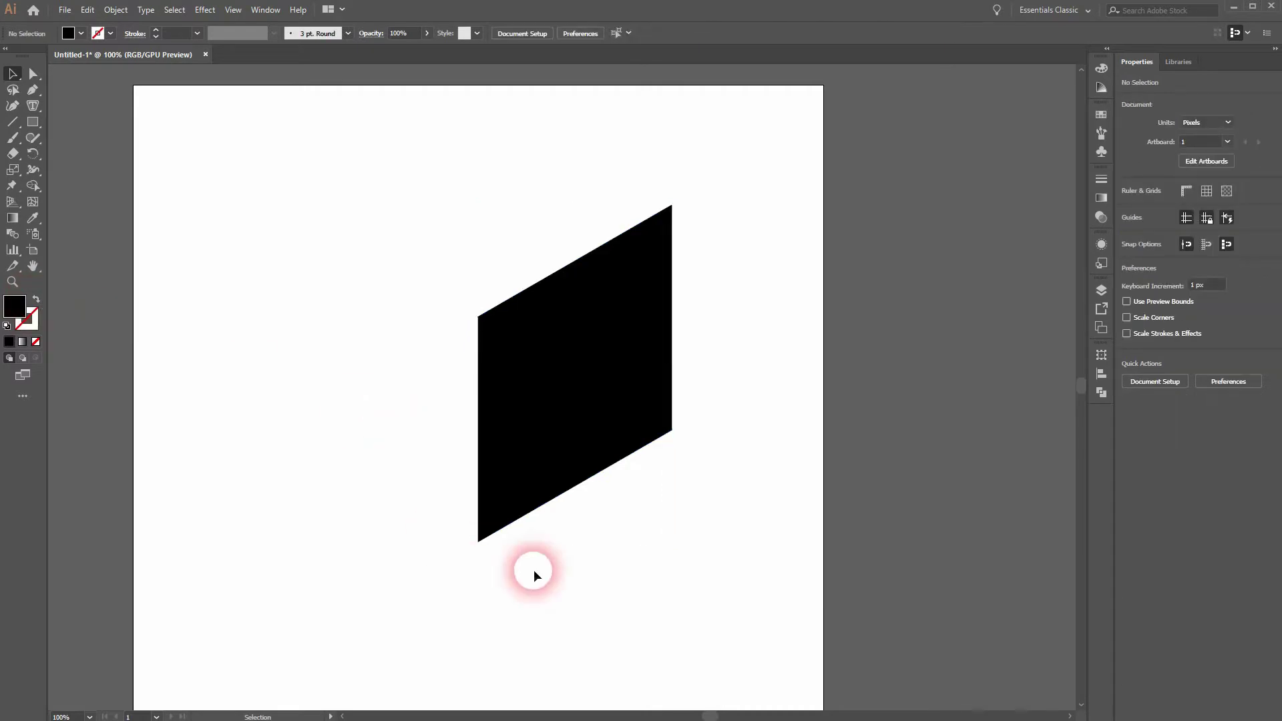
pyautogui.scroll(10, 483, 543)
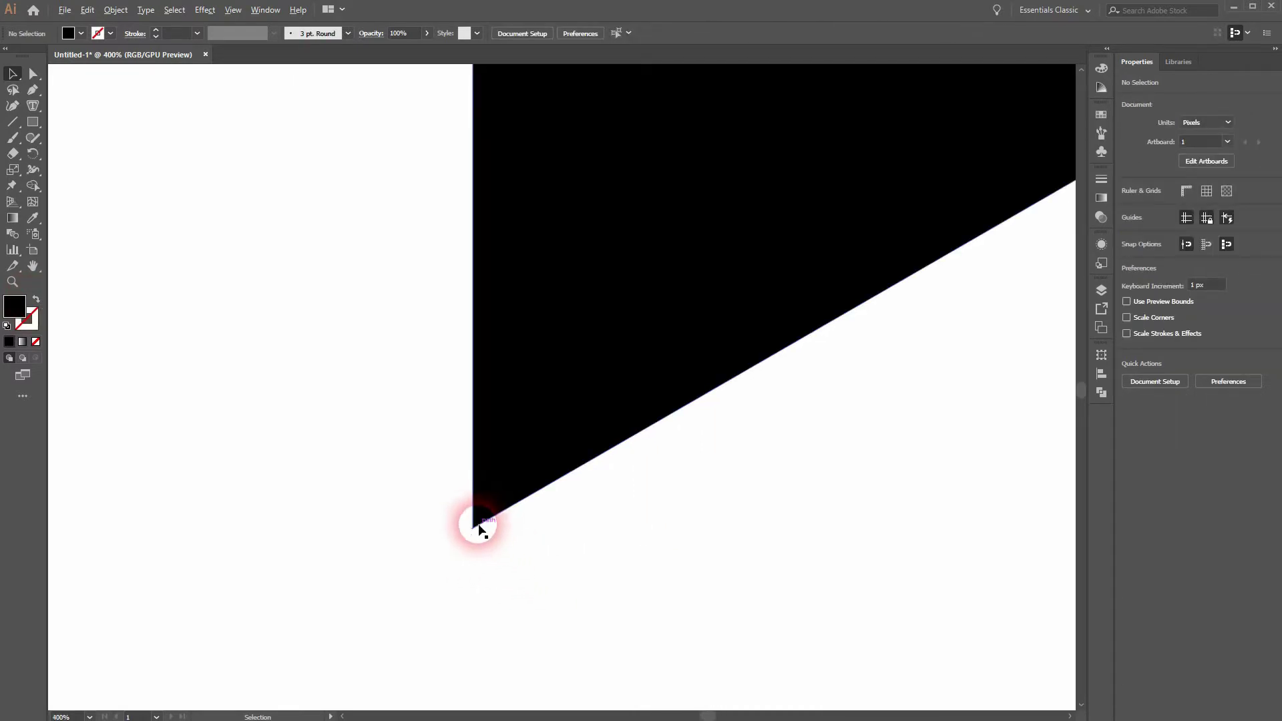
pyautogui.scroll(4, 553, 577)
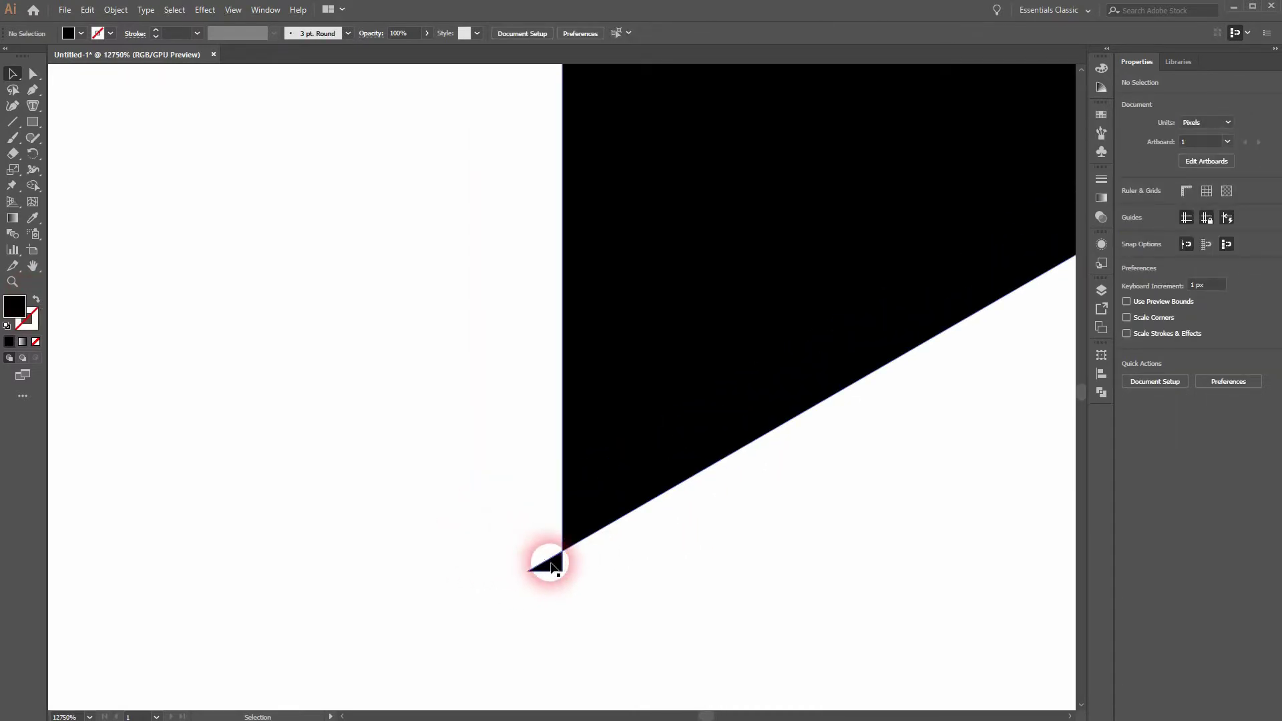
pyautogui.hotkey('ctrl', '0')
pyautogui.scroll(6, 758, 346)
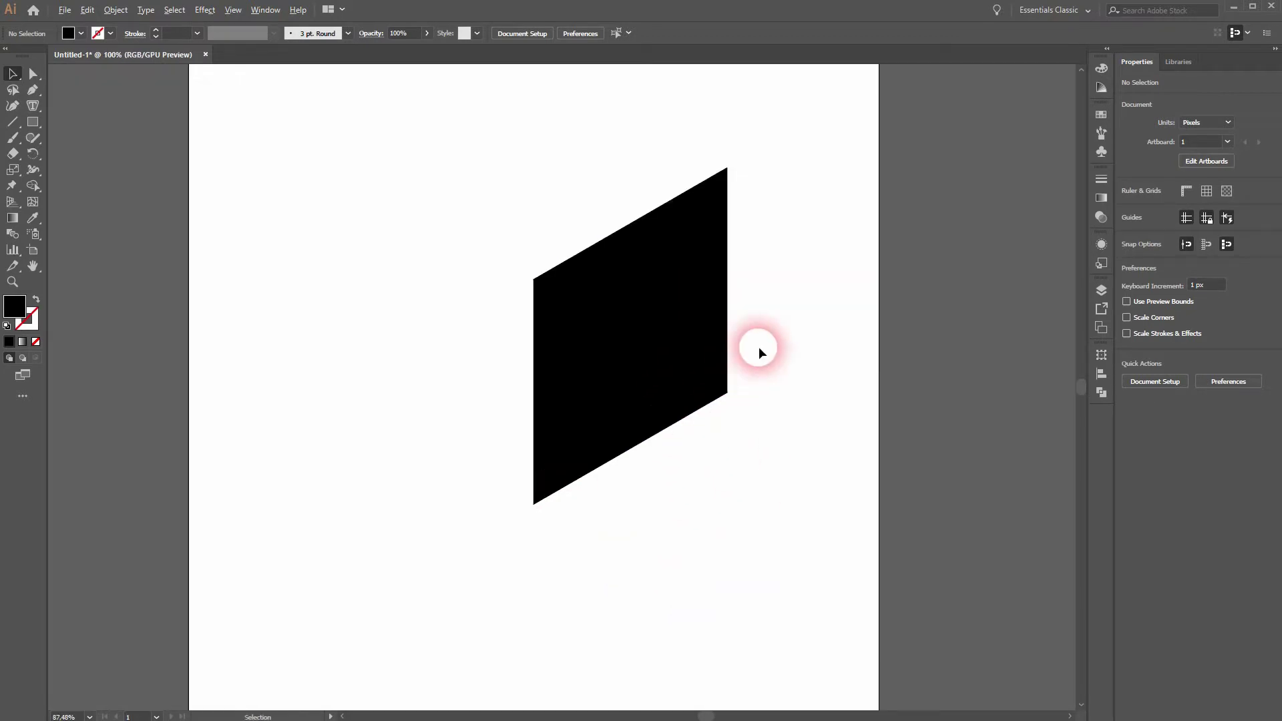
pyautogui.scroll(4, 572, 604)
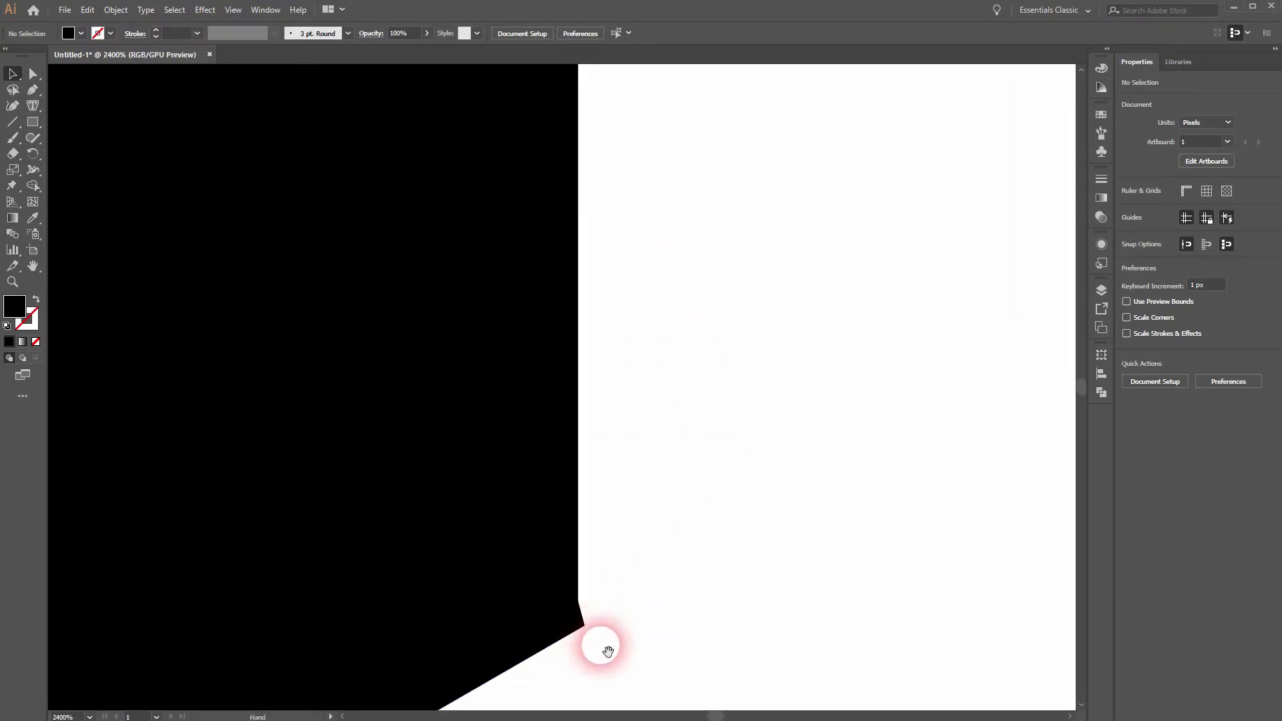
pyautogui.moveTo(601, 643); pyautogui.dragTo(639, 498)
pyautogui.scroll(2, 614, 456)
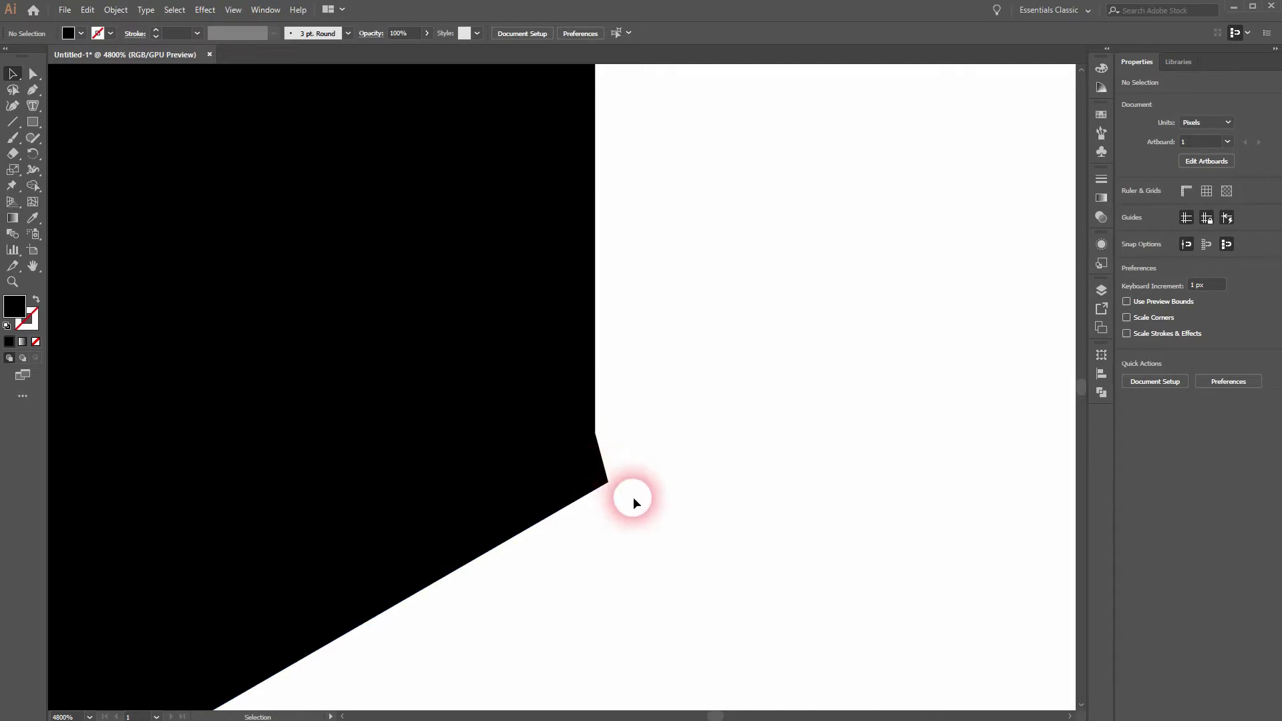
pyautogui.hotkey('ctrl', '0')
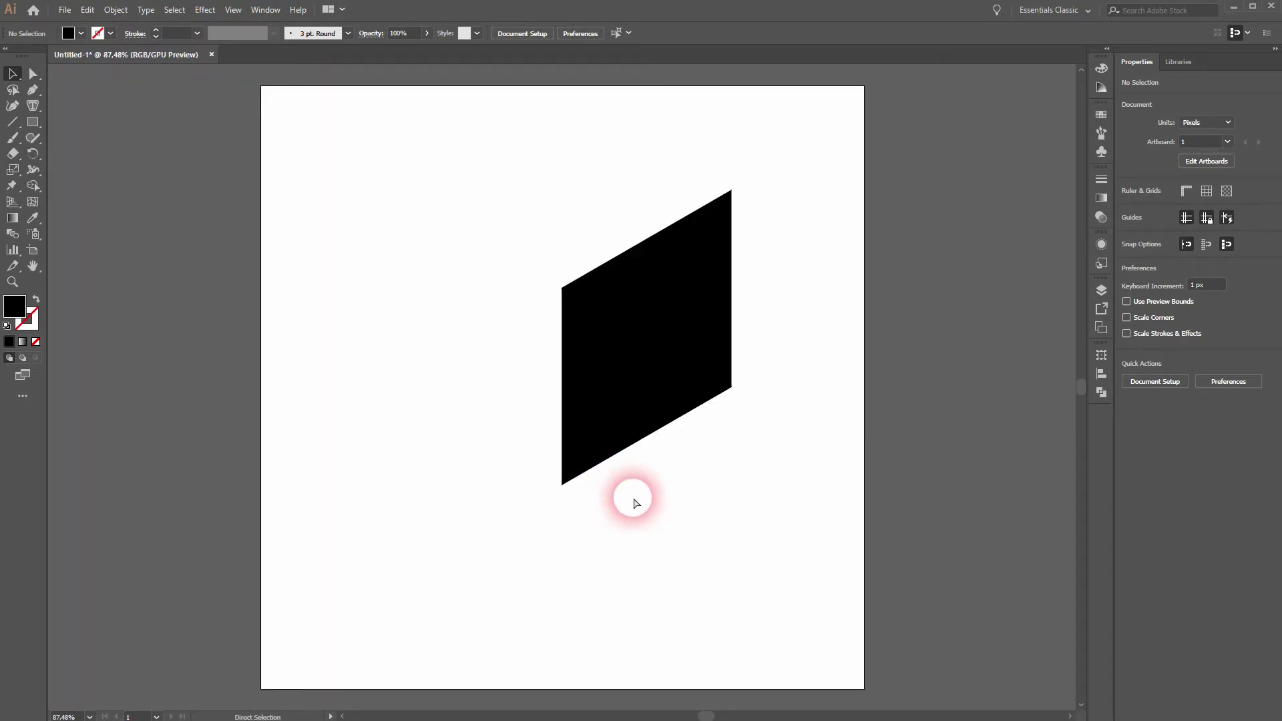
pyautogui.hotkey('ctrl', 'z')
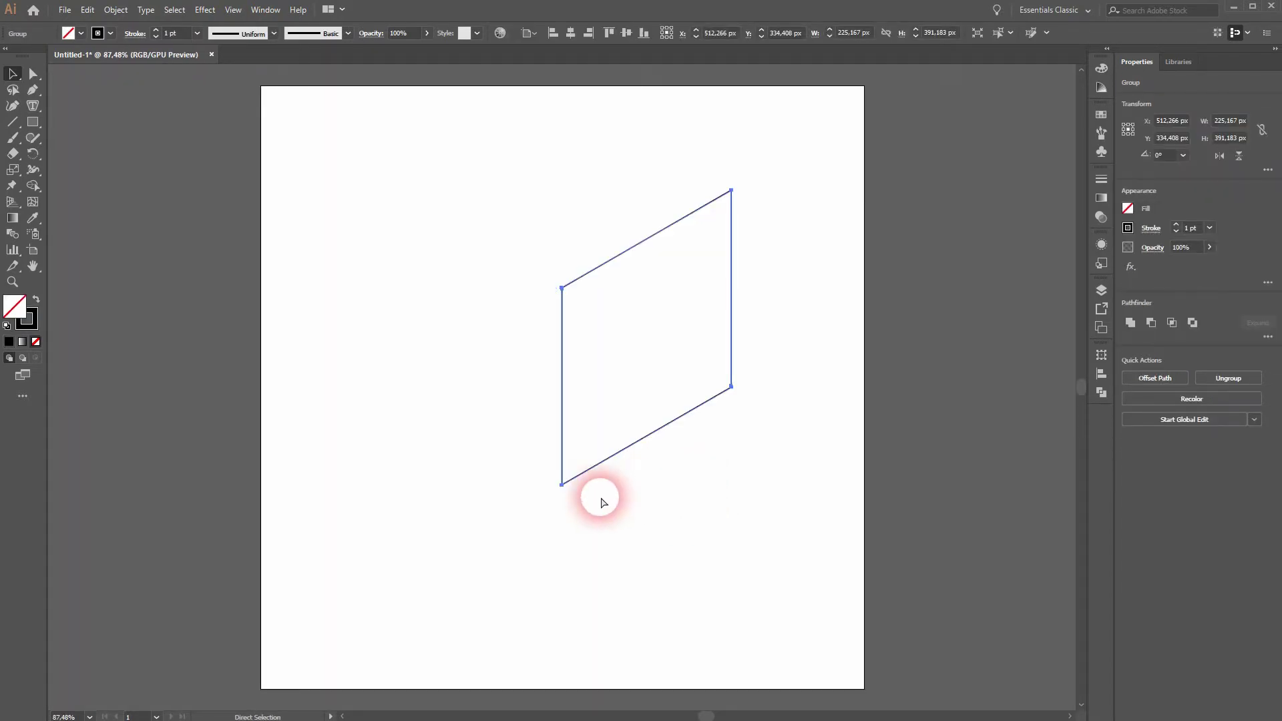
# - Give the selected left line no stroke and a Black fill, then reselect it
pyautogui.moveTo(603, 502); pyautogui.dragTo(469, 439)
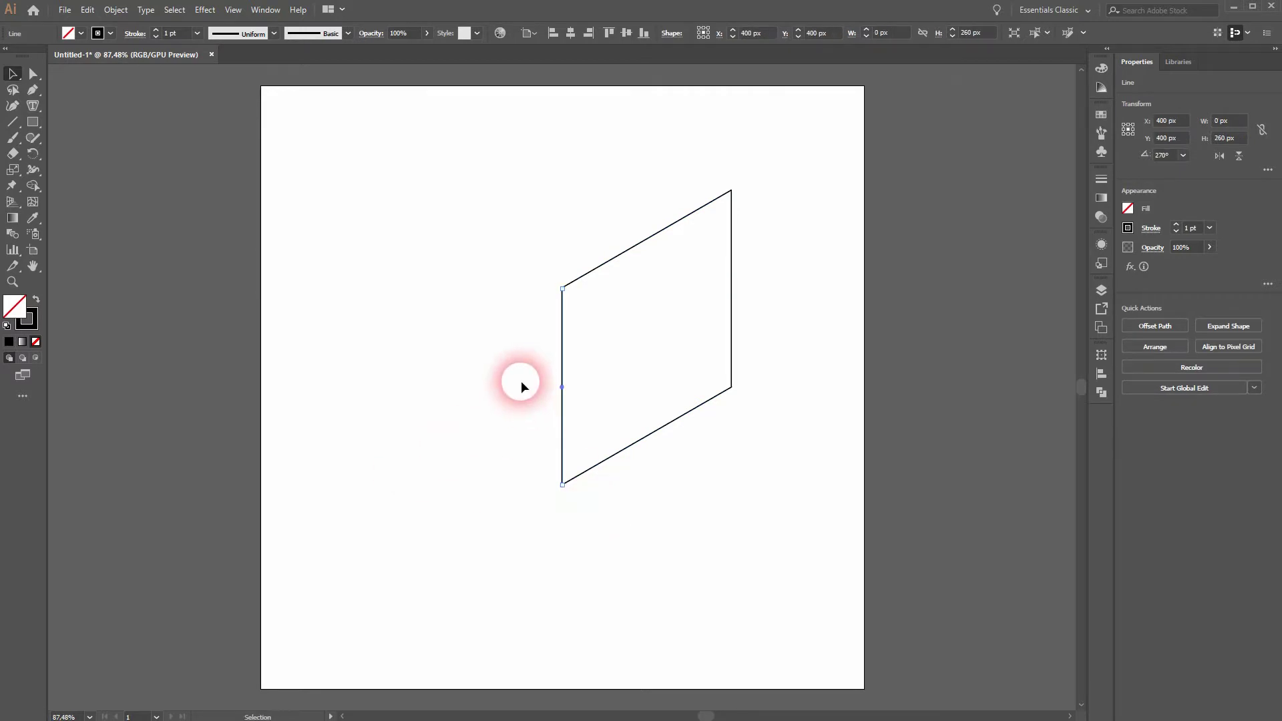
pyautogui.moveTo(544, 238); pyautogui.dragTo(430, 284)
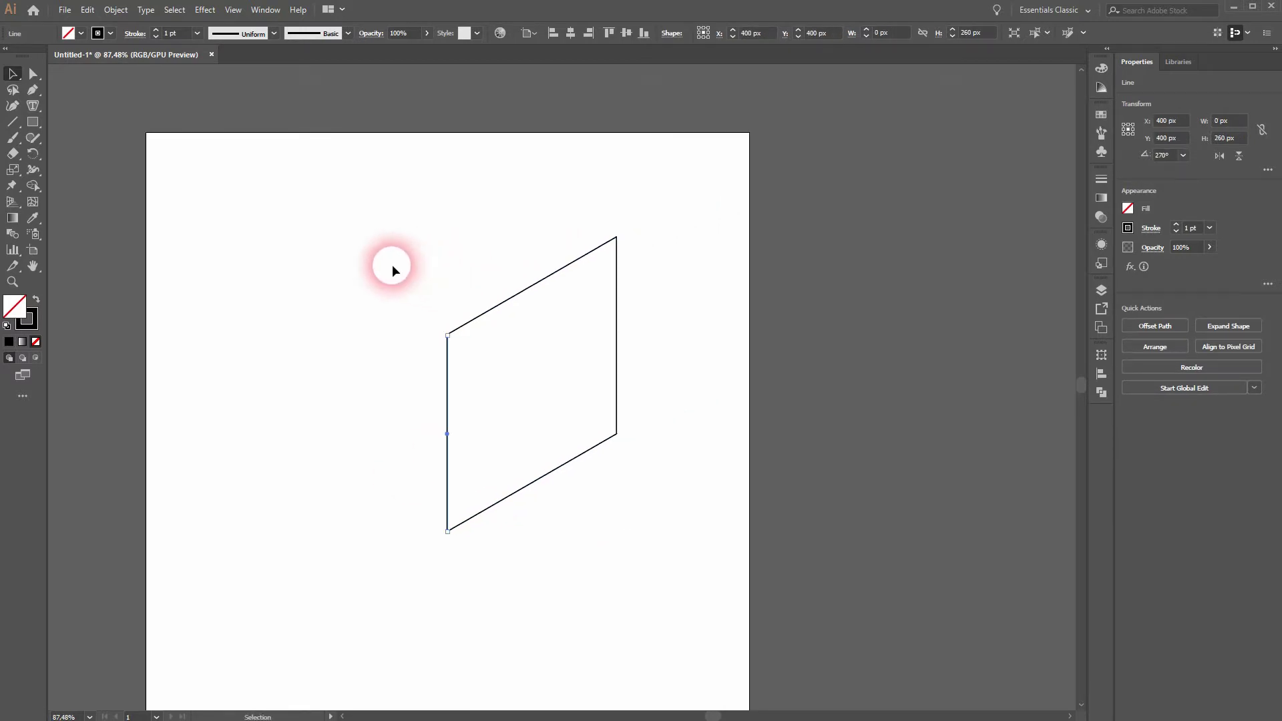
pyautogui.moveTo(366, 233)
pyautogui.mouseDown()
pyautogui.moveTo(629, 427)
pyautogui.moveTo(696, 443)
pyautogui.mouseUp()
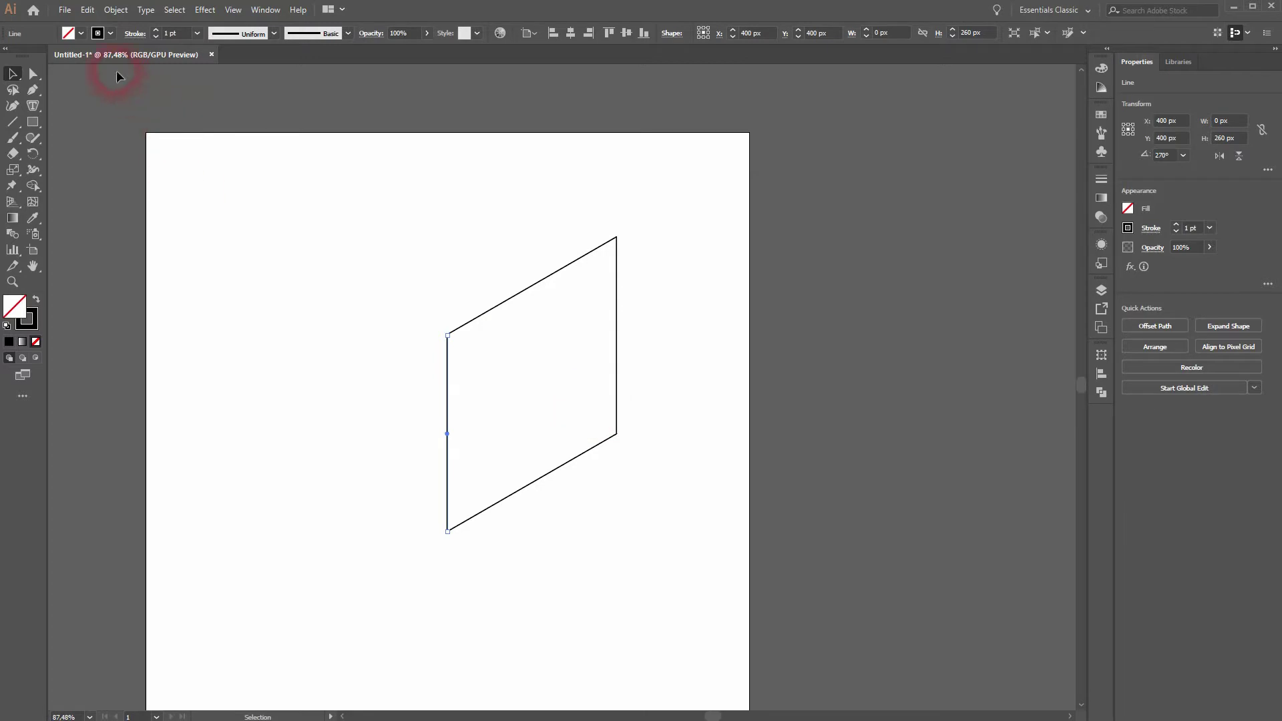
pyautogui.click(110, 33)
pyautogui.click(12, 60)
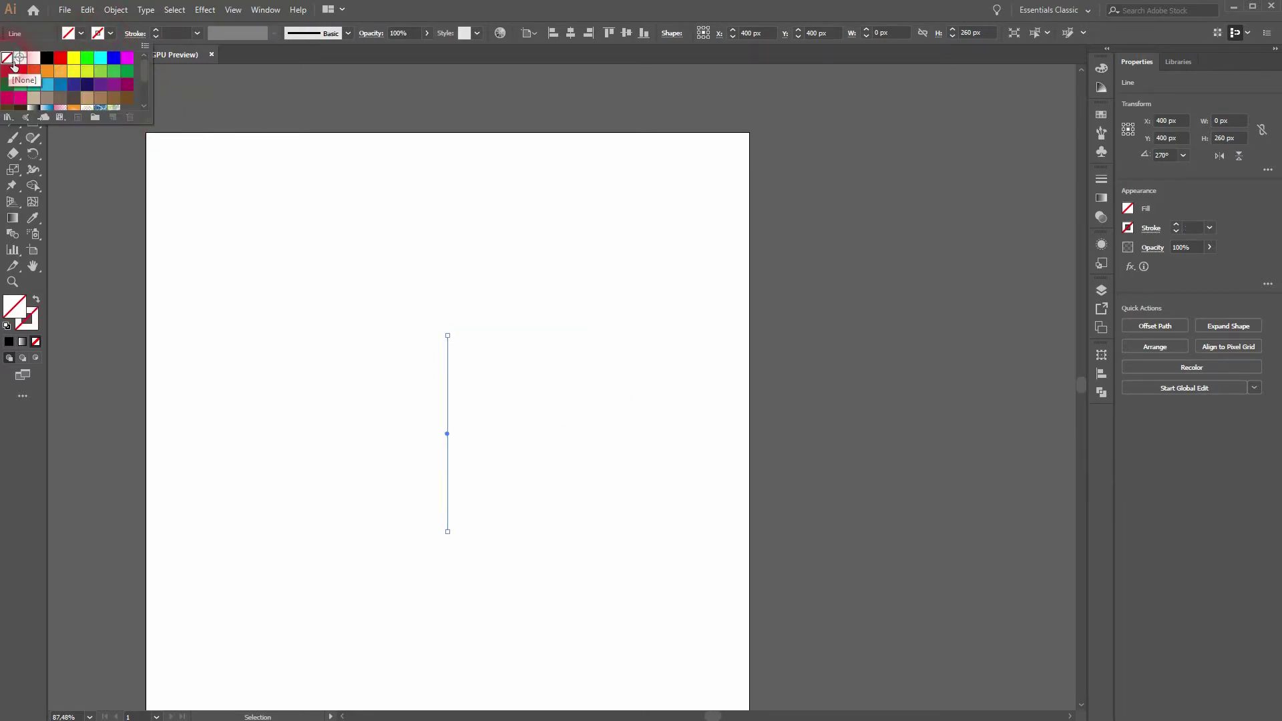
pyautogui.click(81, 34)
pyautogui.click(81, 33)
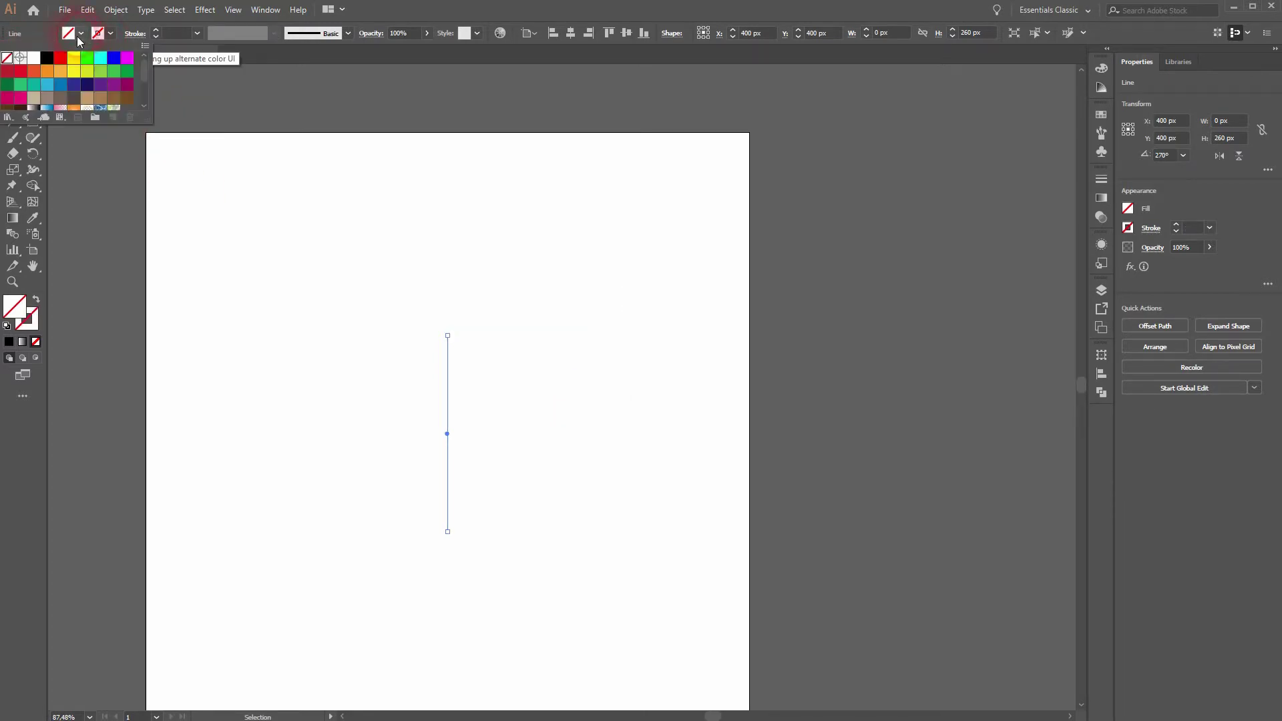
pyautogui.click(49, 63)
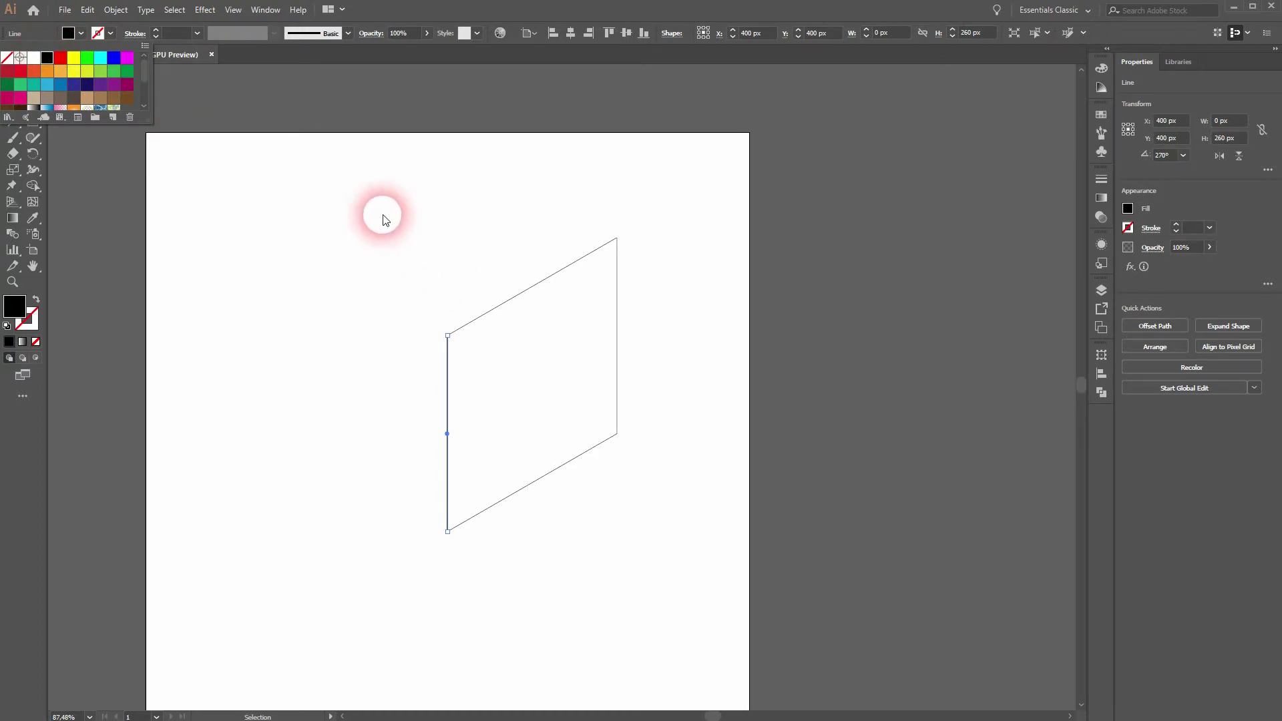
pyautogui.click(456, 227)
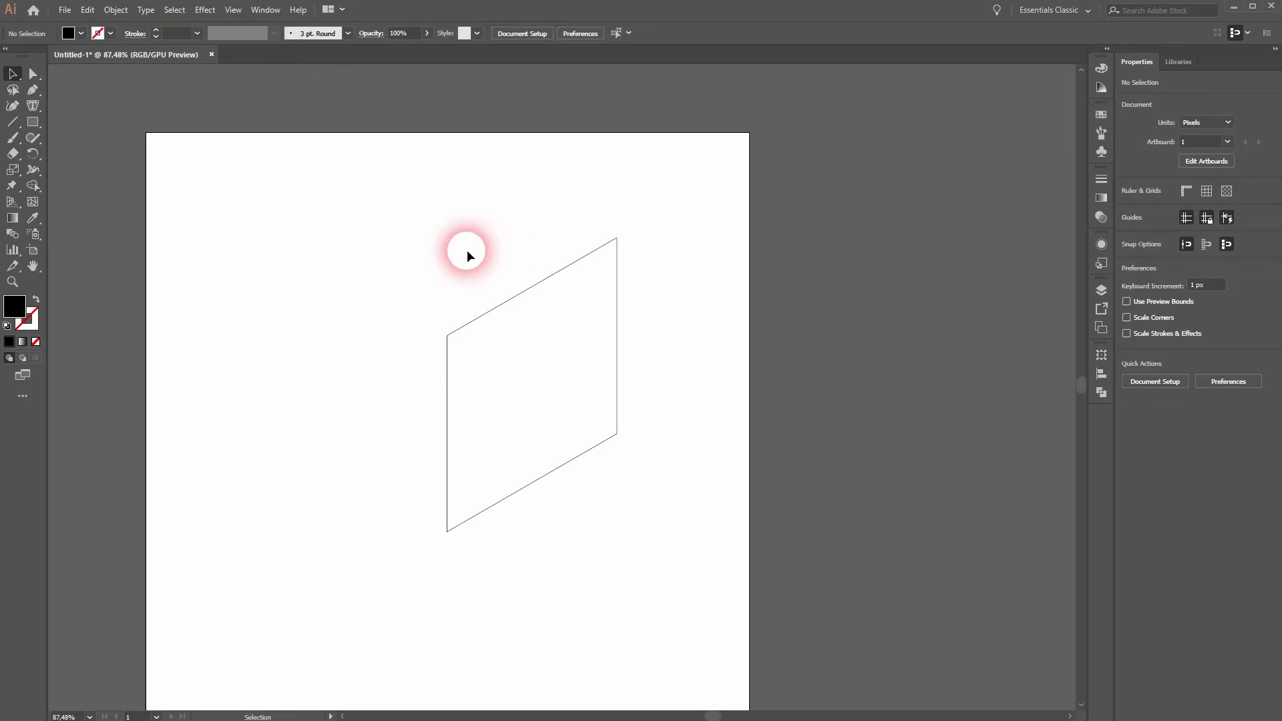
pyautogui.moveTo(387, 263); pyautogui.dragTo(468, 501)
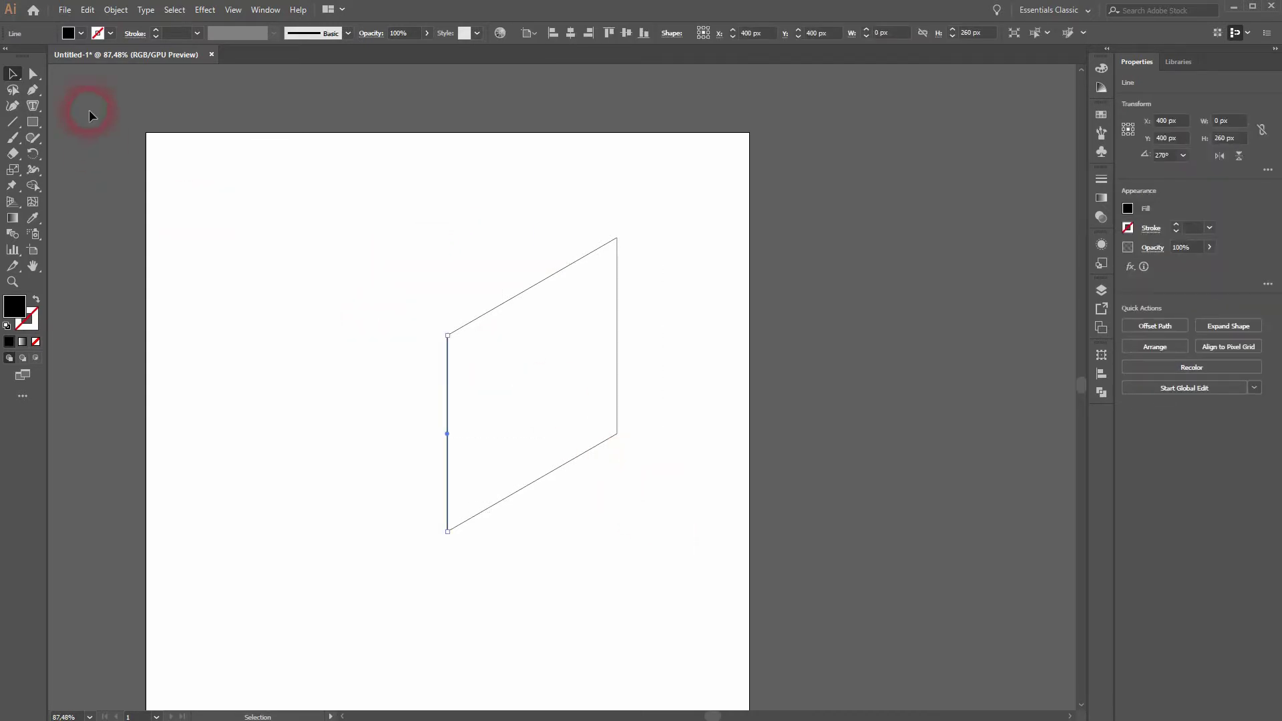
# - Expand the outline's appearance and join the paths into one closed black shape
pyautogui.click(88, 11)
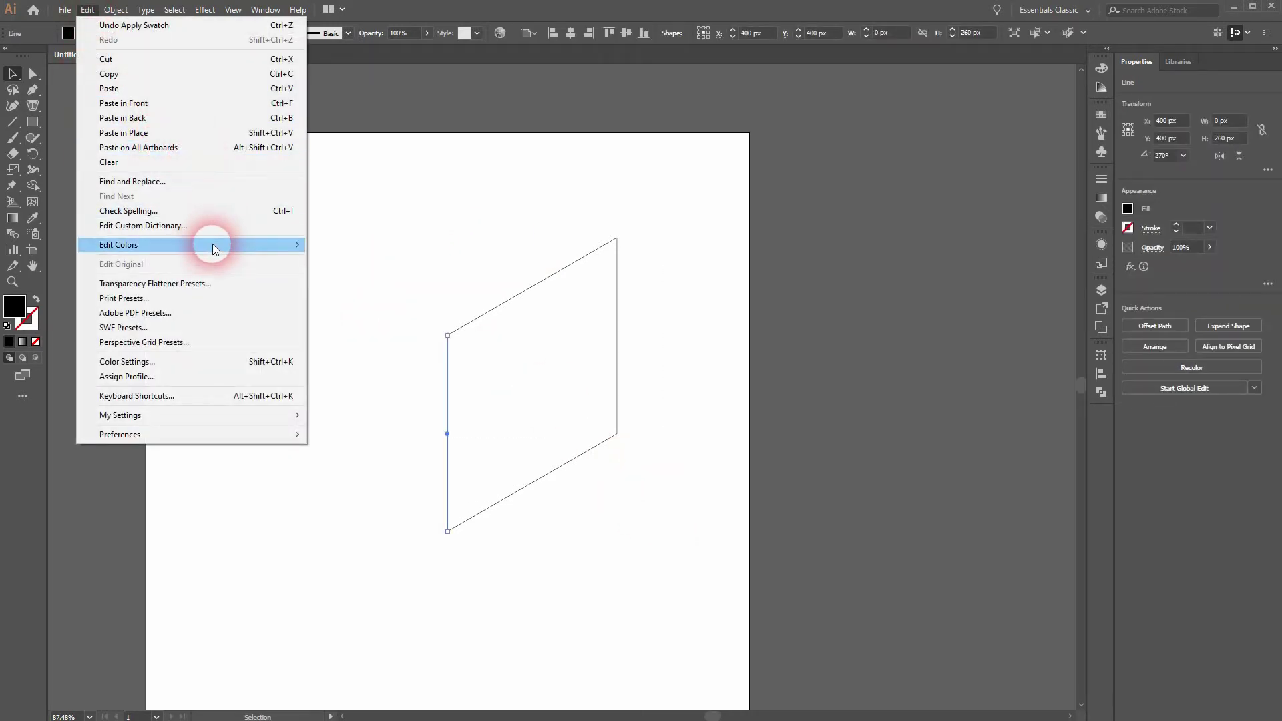
pyautogui.moveTo(116, 10)
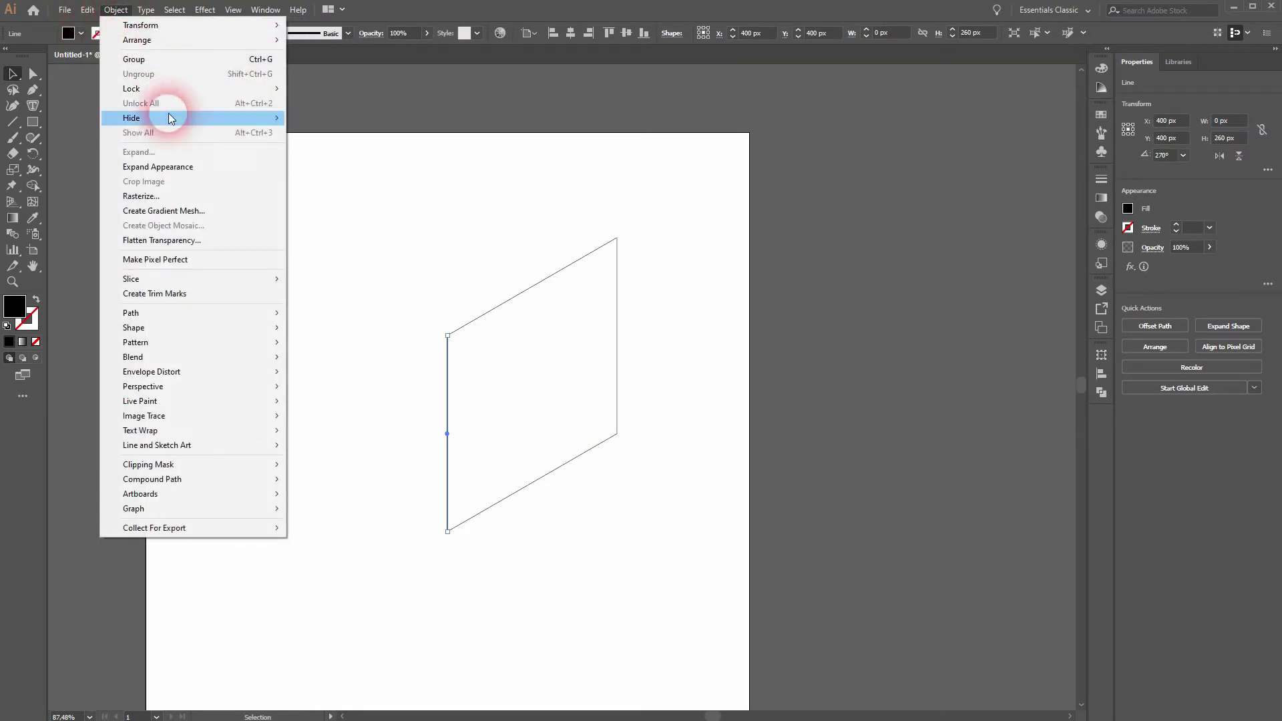
pyautogui.click(199, 173)
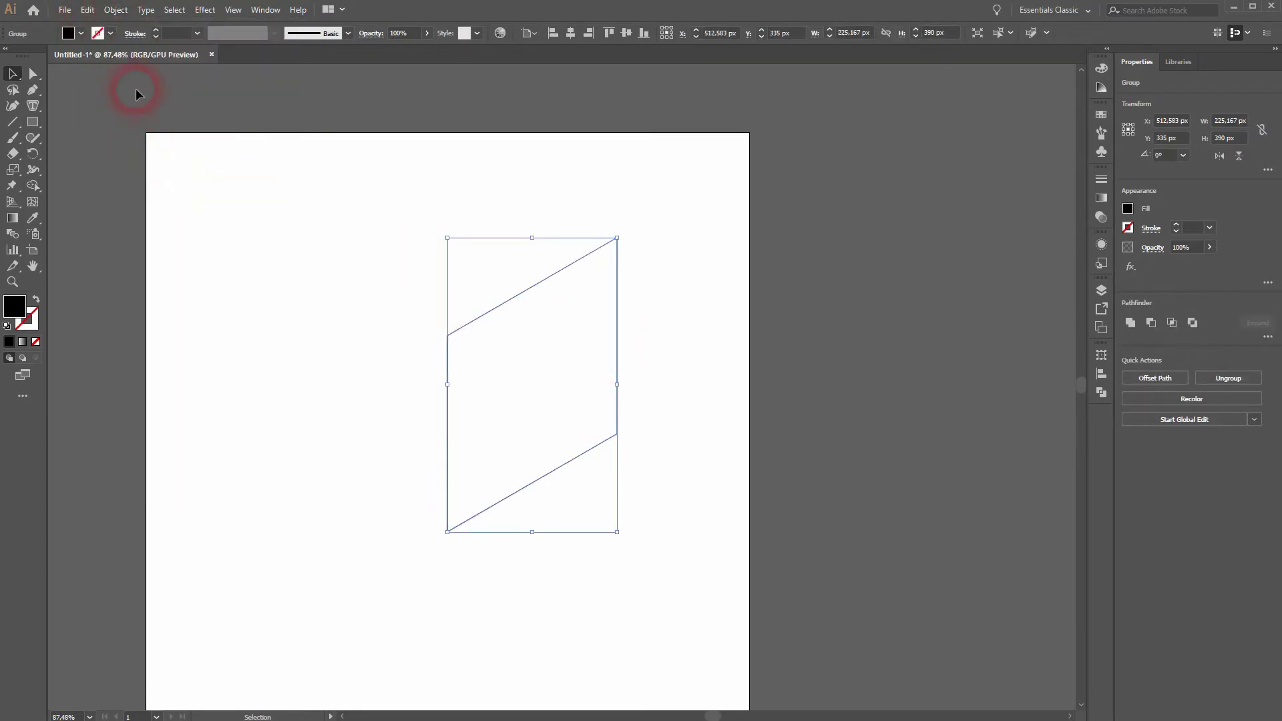
pyautogui.click(88, 10)
pyautogui.click(115, 9)
pyautogui.click(178, 174)
pyautogui.moveTo(231, 314)
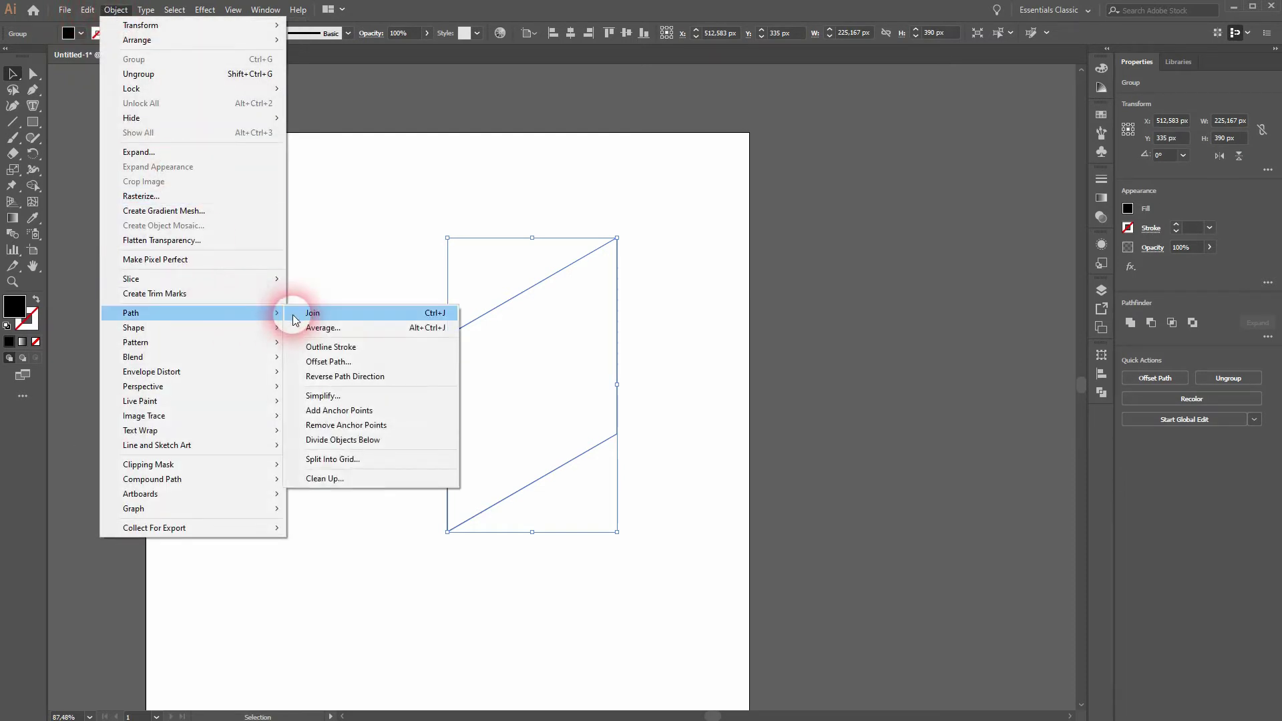
pyautogui.click(322, 312)
# - Zoom in to check the shape's corners, then fit the whole artboard with Ctrl+0
pyautogui.click(459, 557)
pyautogui.scroll(10, 436, 534)
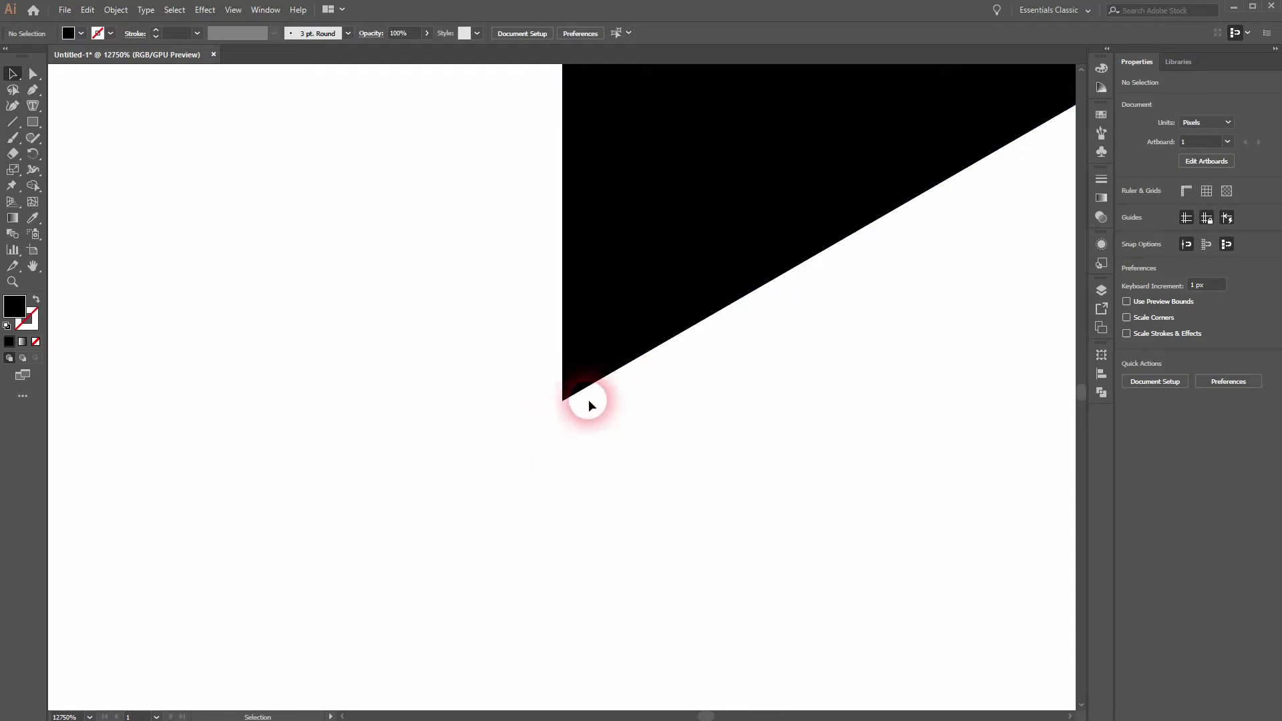
pyautogui.scroll(-10, 662, 402)
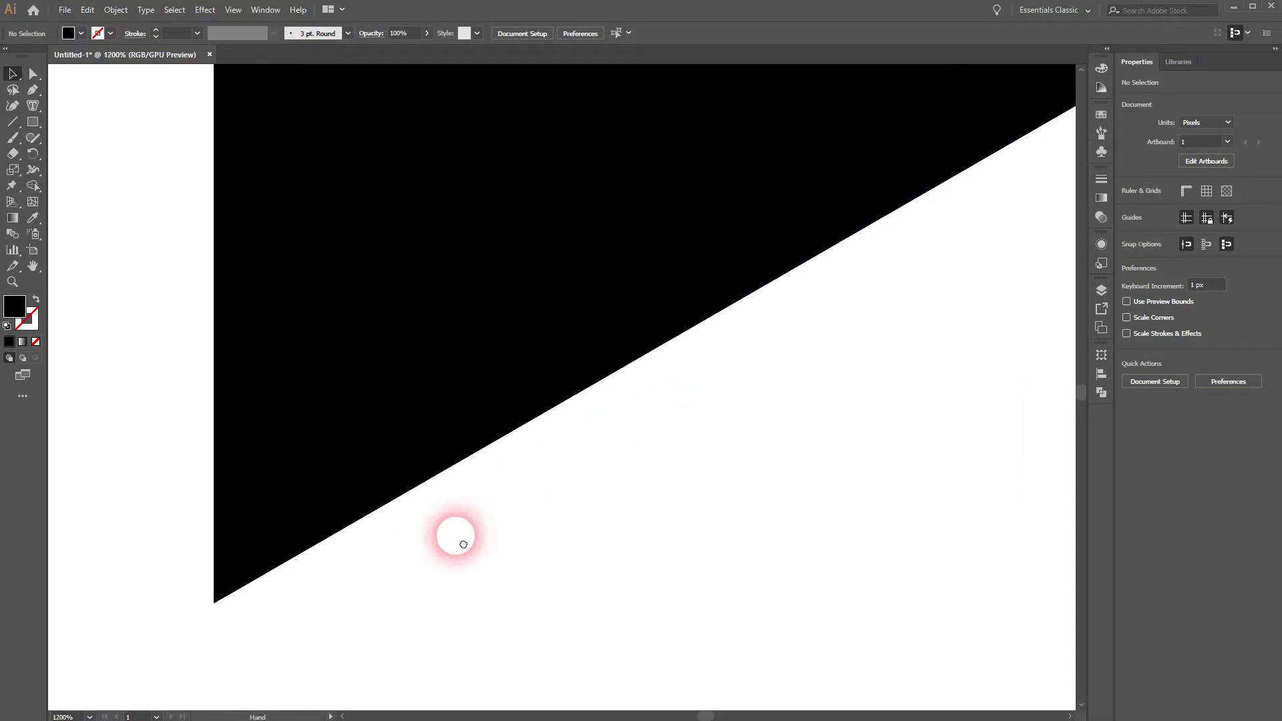
pyautogui.scroll(2, 868, 334)
pyautogui.scroll(10, 848, 347)
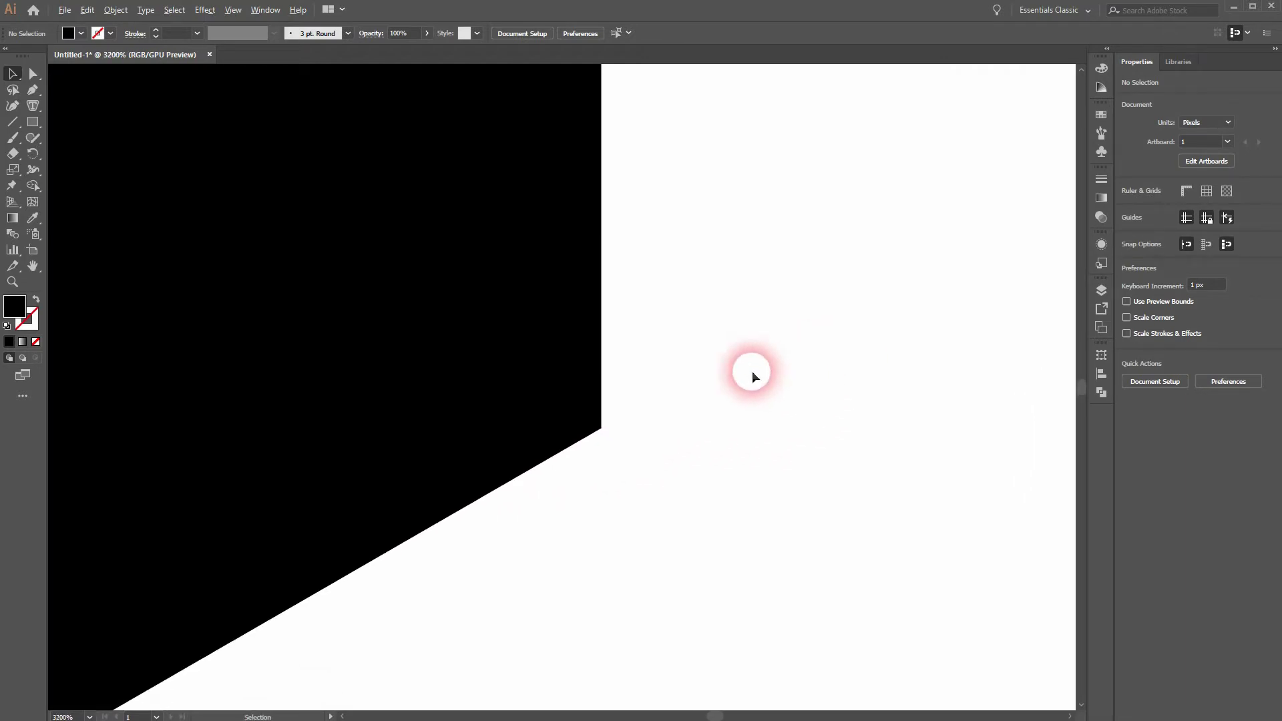
pyautogui.scroll(1, 751, 371)
pyautogui.hotkey('ctrl', '0')
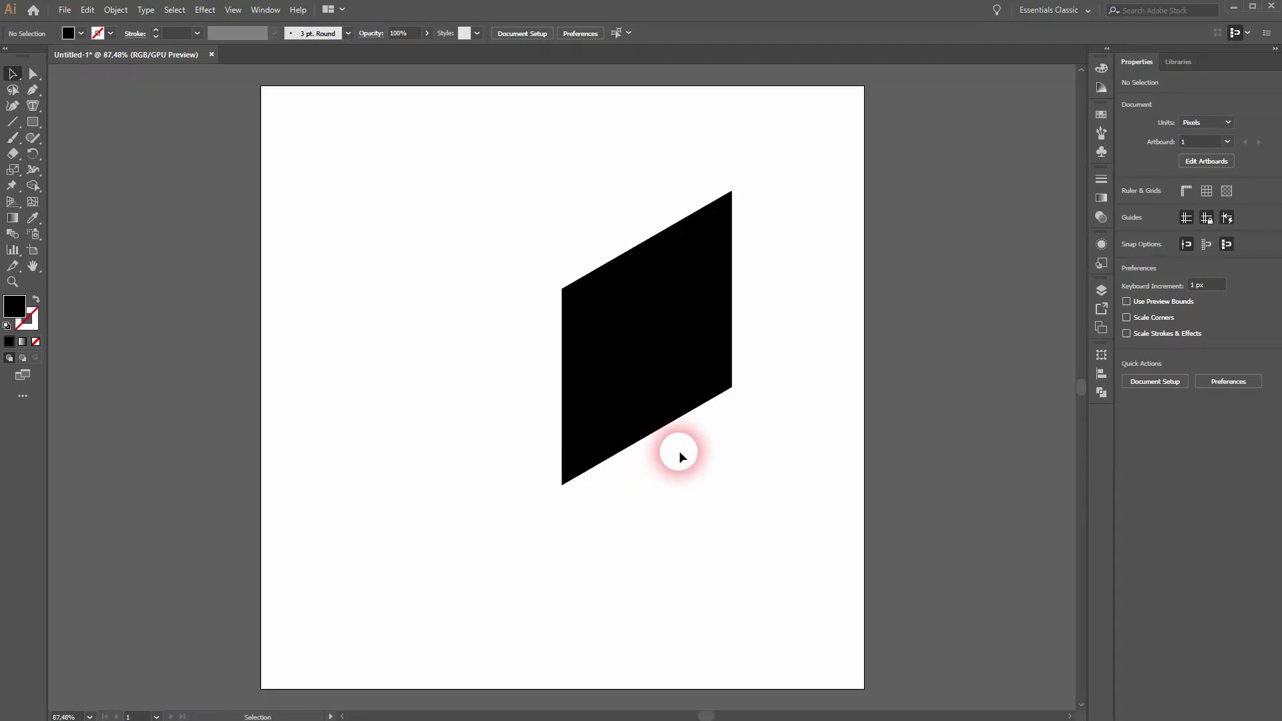
# - Select the black parallelogram, pick the Rotate tool, and recentre the view on the shape
pyautogui.click(621, 357)
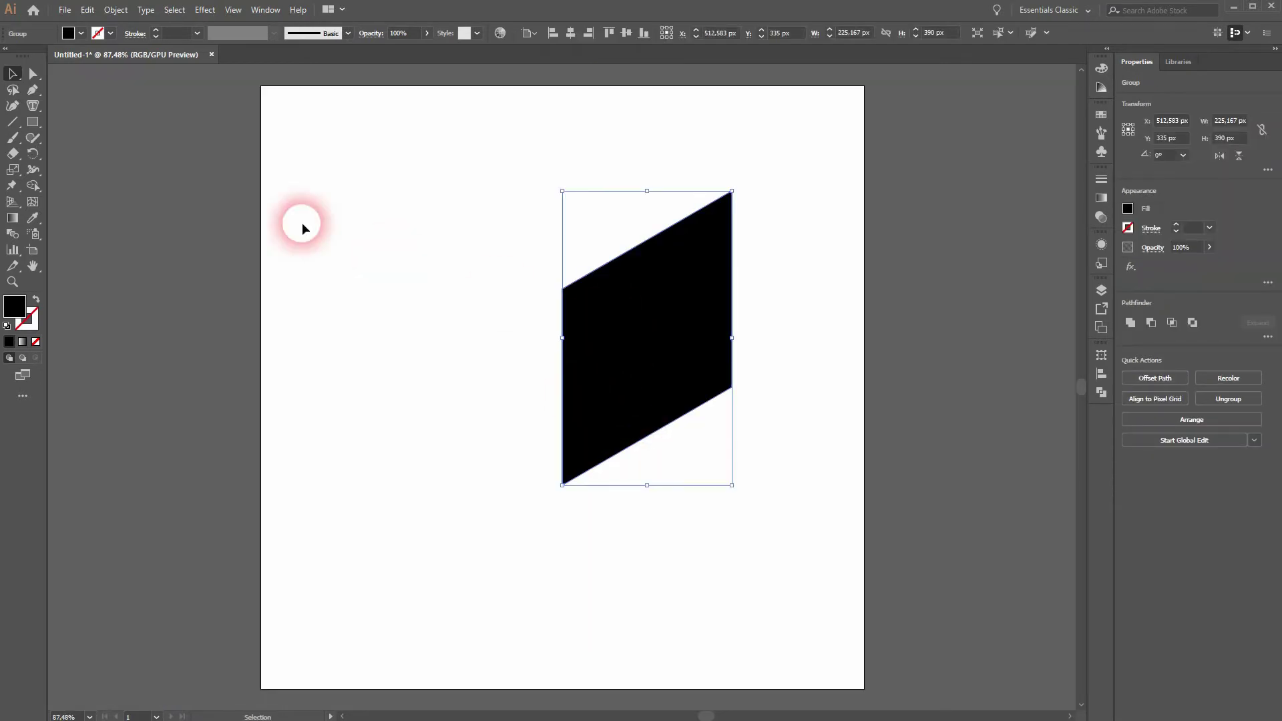
pyautogui.moveTo(37, 156); pyautogui.dragTo(87, 153)
pyautogui.scroll(6, 599, 265)
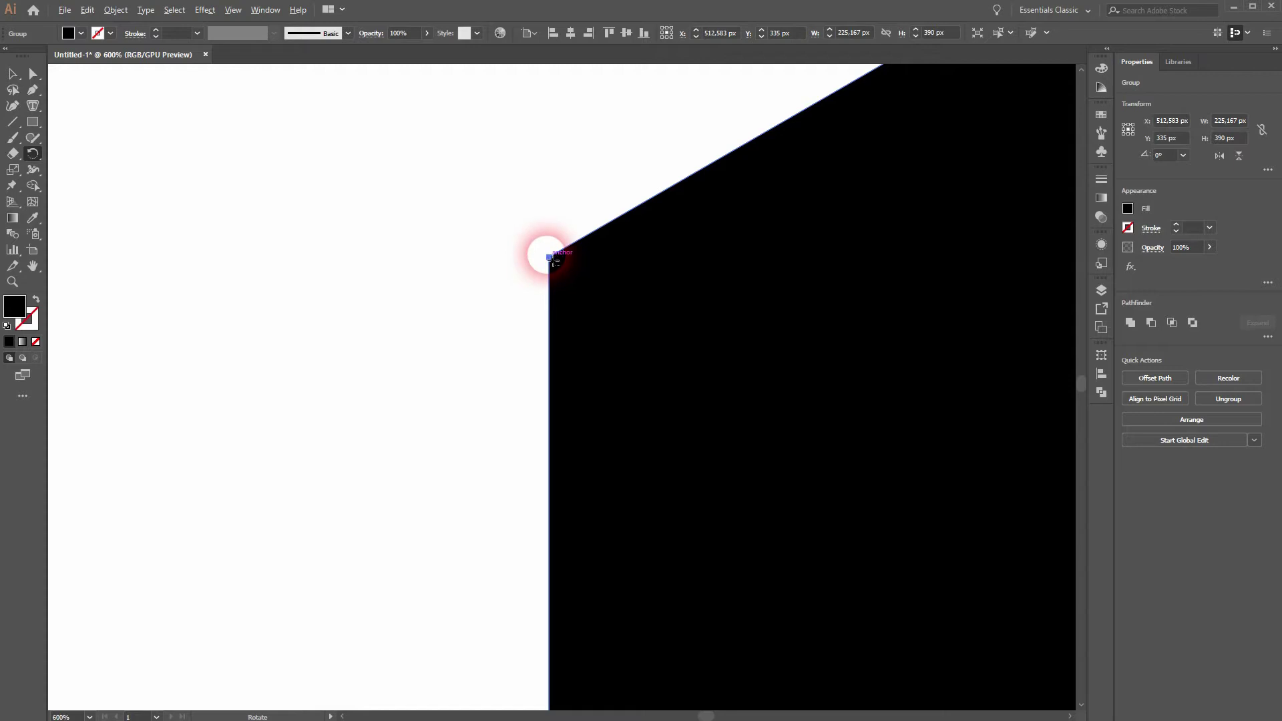
pyautogui.keyDown('alt'); pyautogui.click(548, 256); pyautogui.keyUp('alt')
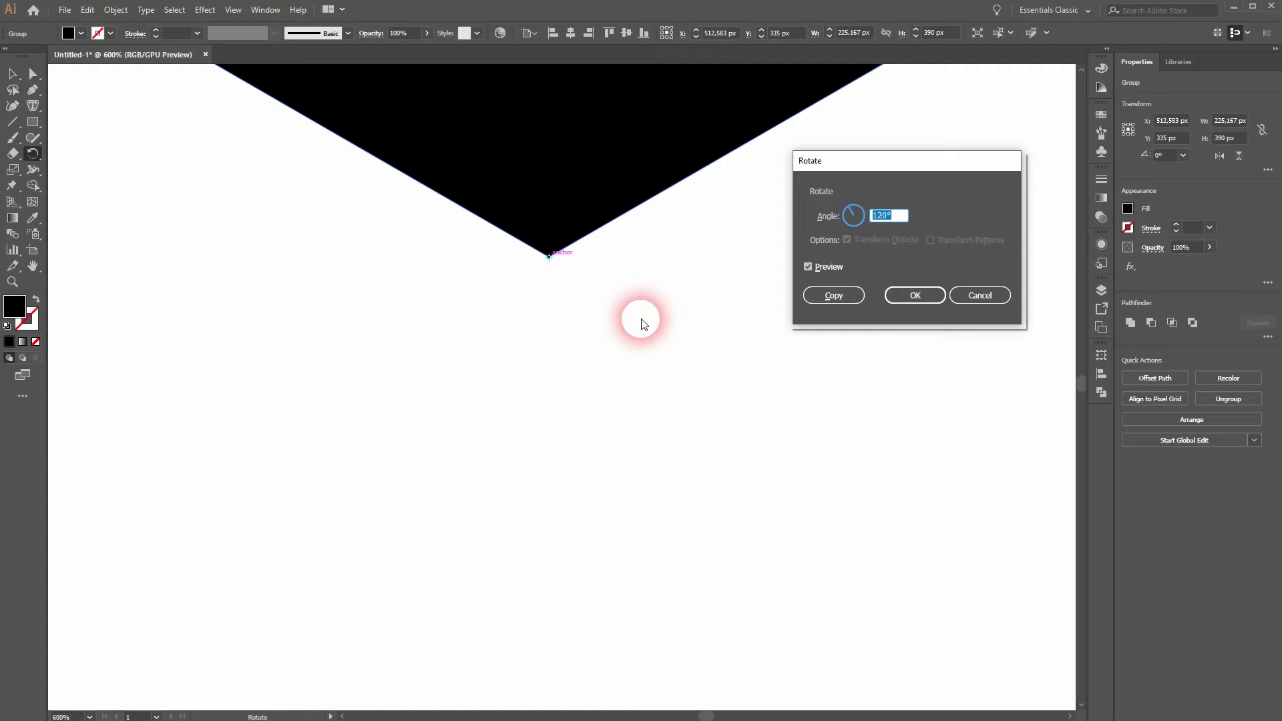
pyautogui.click(914, 295)
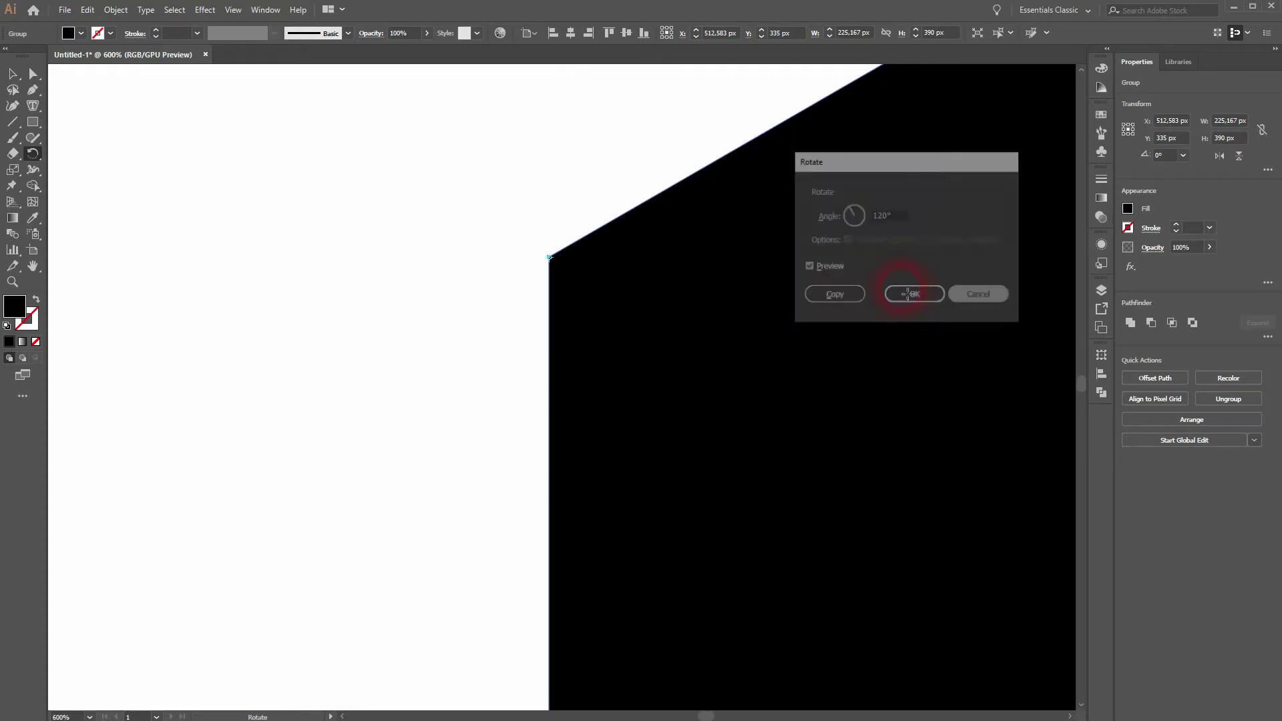
pyautogui.hotkey('ctrl', '1')
pyautogui.scroll(1, 695, 289)
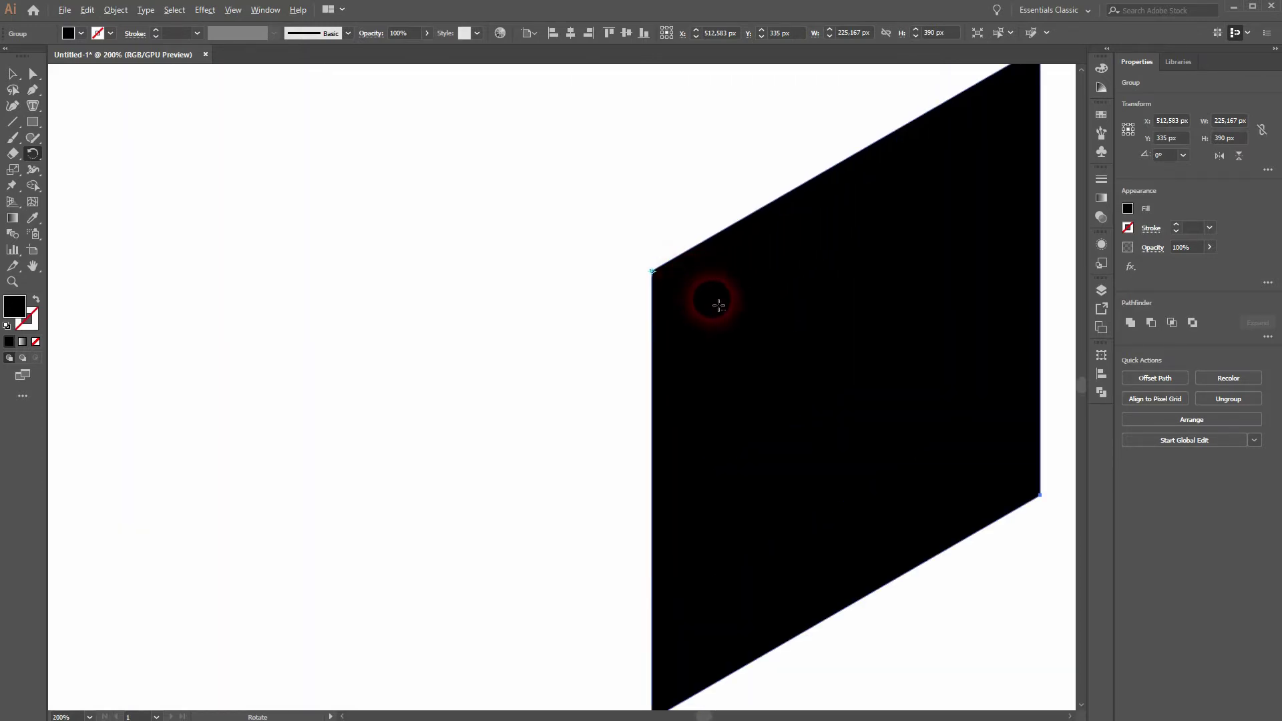
pyautogui.scroll(-1, 715, 298)
pyautogui.moveTo(733, 229); pyautogui.dragTo(637, 361)
# - Copy the face rotated 360/3 (120°) around its top-left corner, then repeat with Ctrl+D for 240°
pyautogui.click(600, 420)
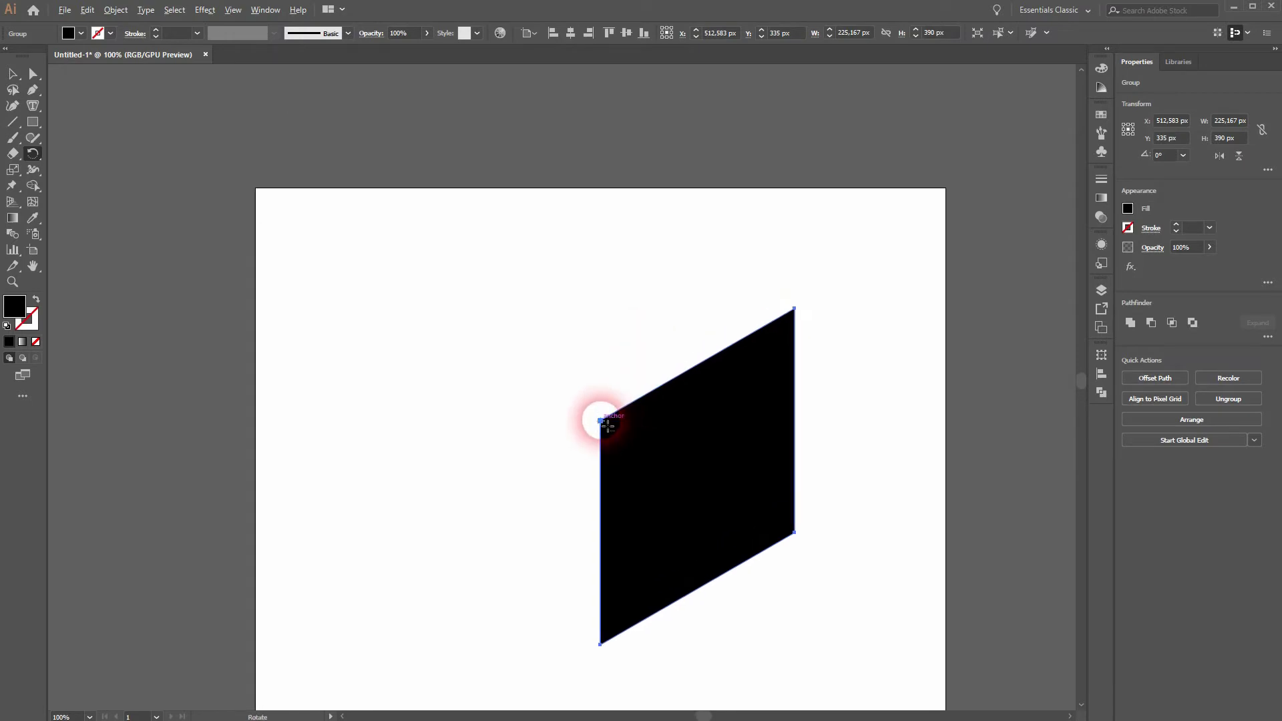
pyautogui.keyDown('alt'); pyautogui.click(600, 420); pyautogui.keyUp('alt')
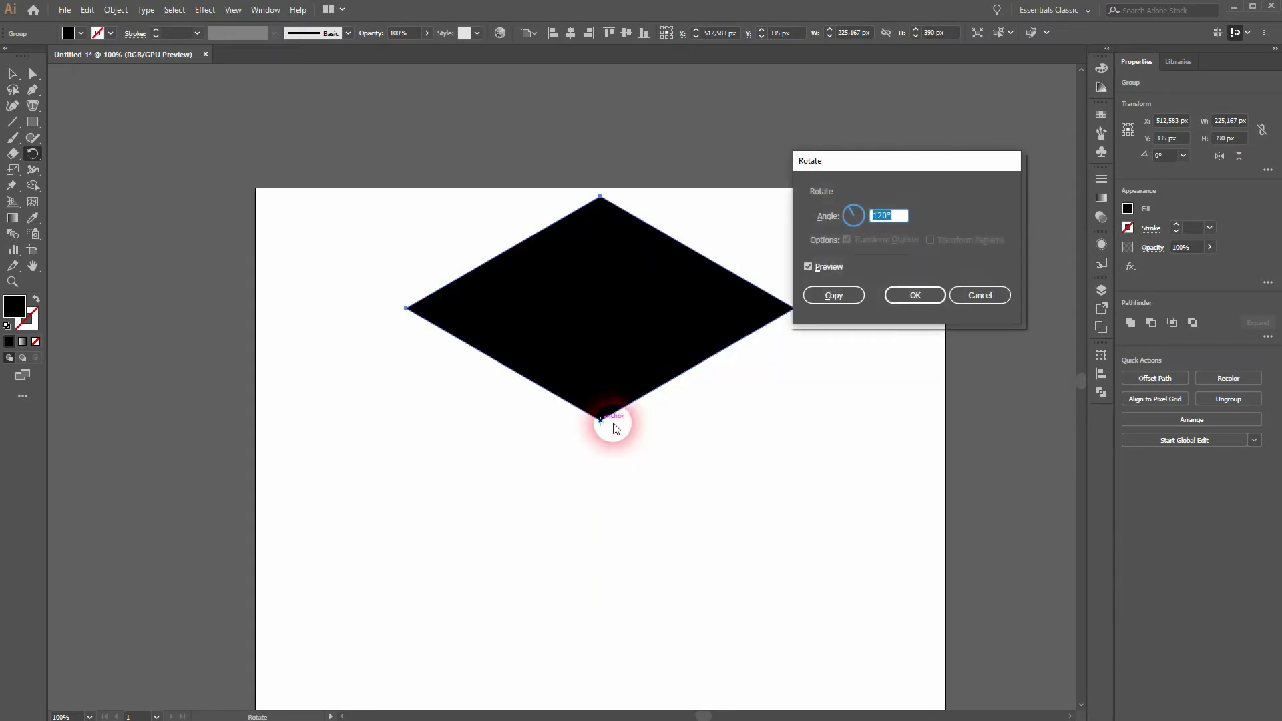
pyautogui.click(900, 225)
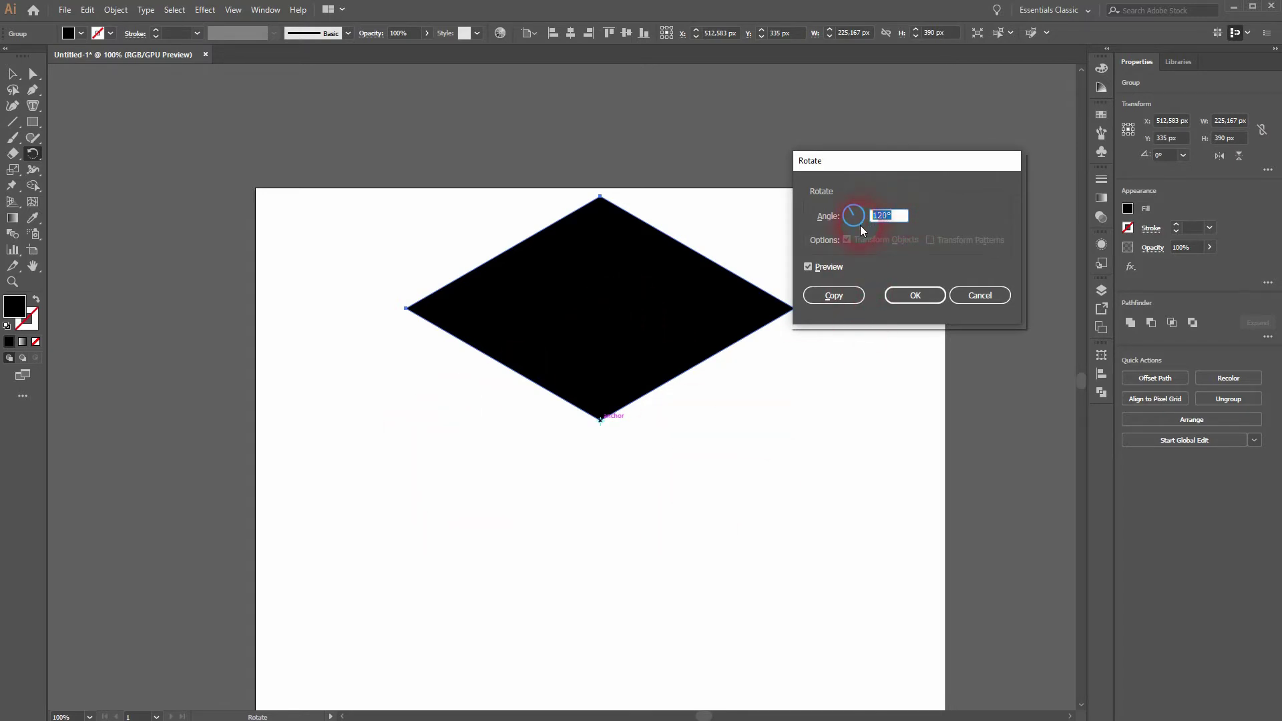
pyautogui.write('0')
pyautogui.click(808, 266)
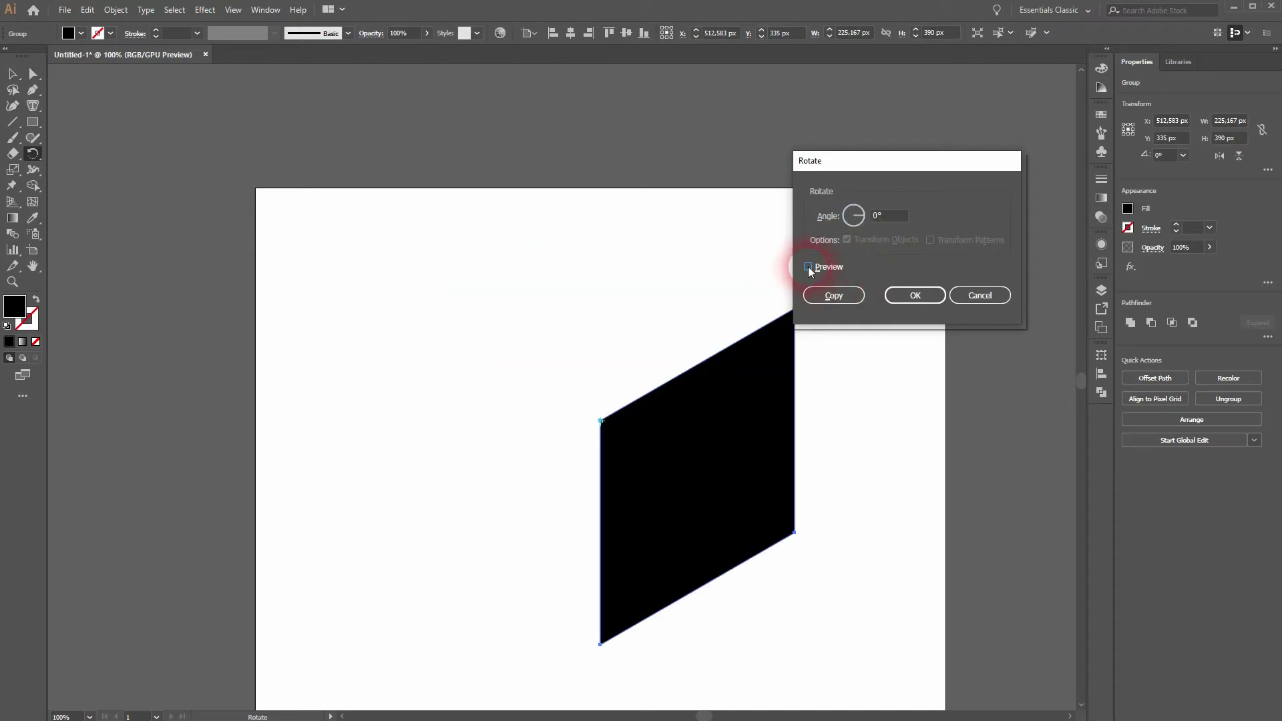
pyautogui.click(867, 227)
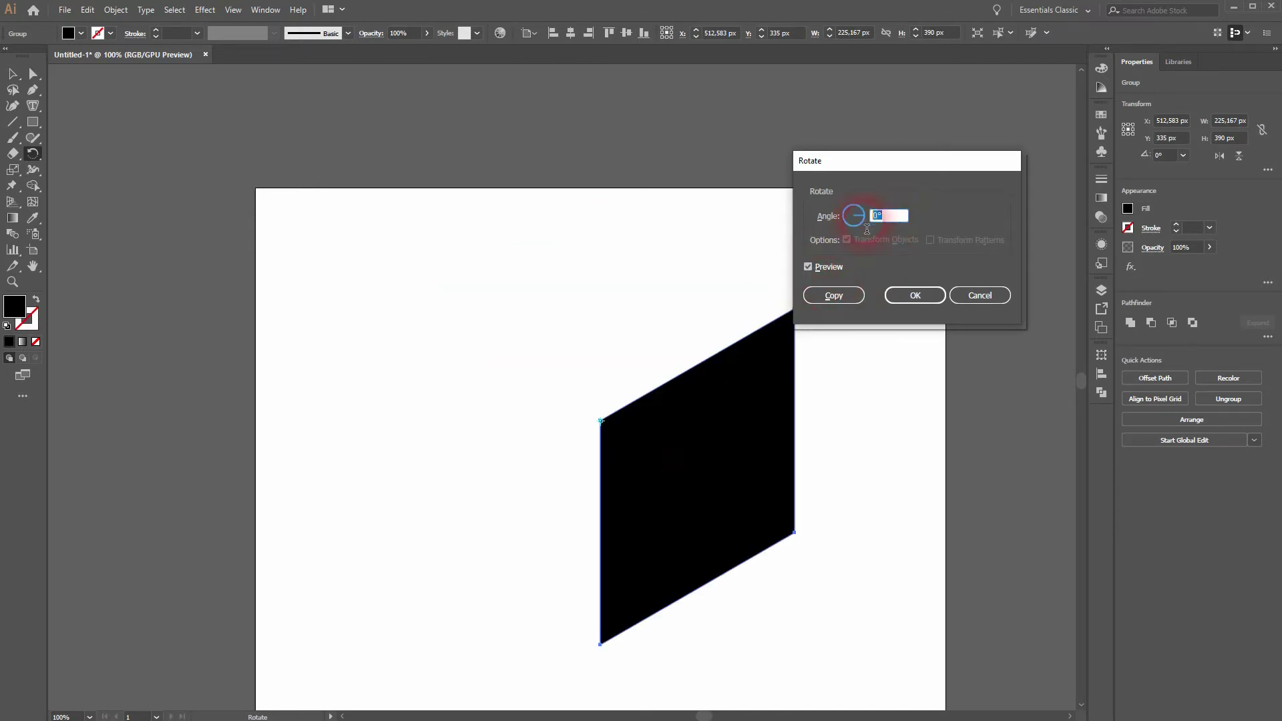
pyautogui.write('360/3')
pyautogui.click(808, 267)
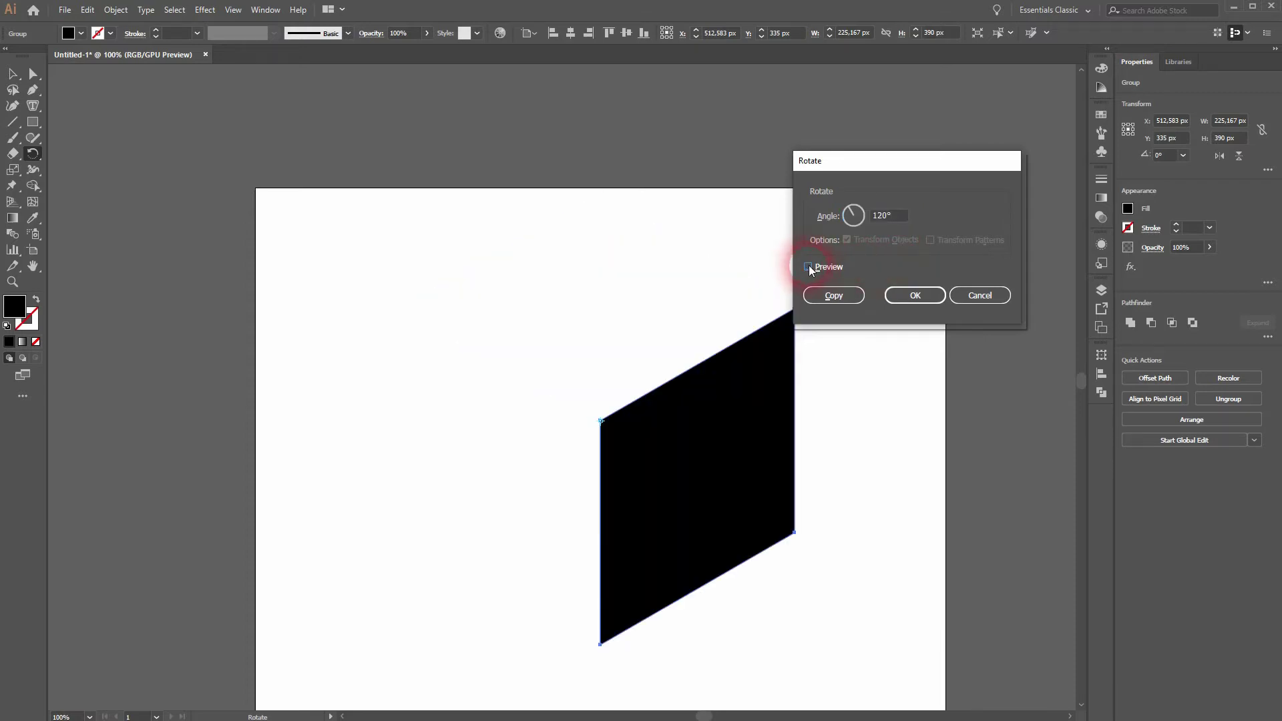
pyautogui.click(808, 266)
pyautogui.click(833, 295)
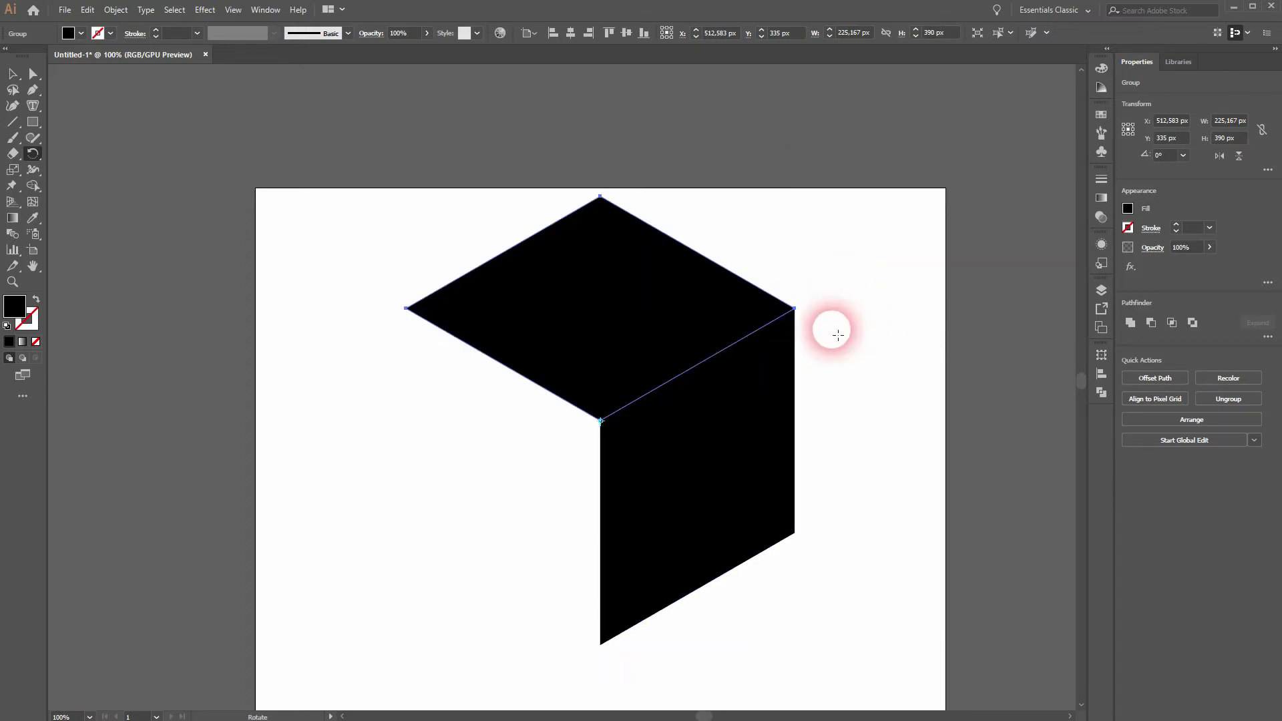
pyautogui.hotkey('ctrl', 'd')
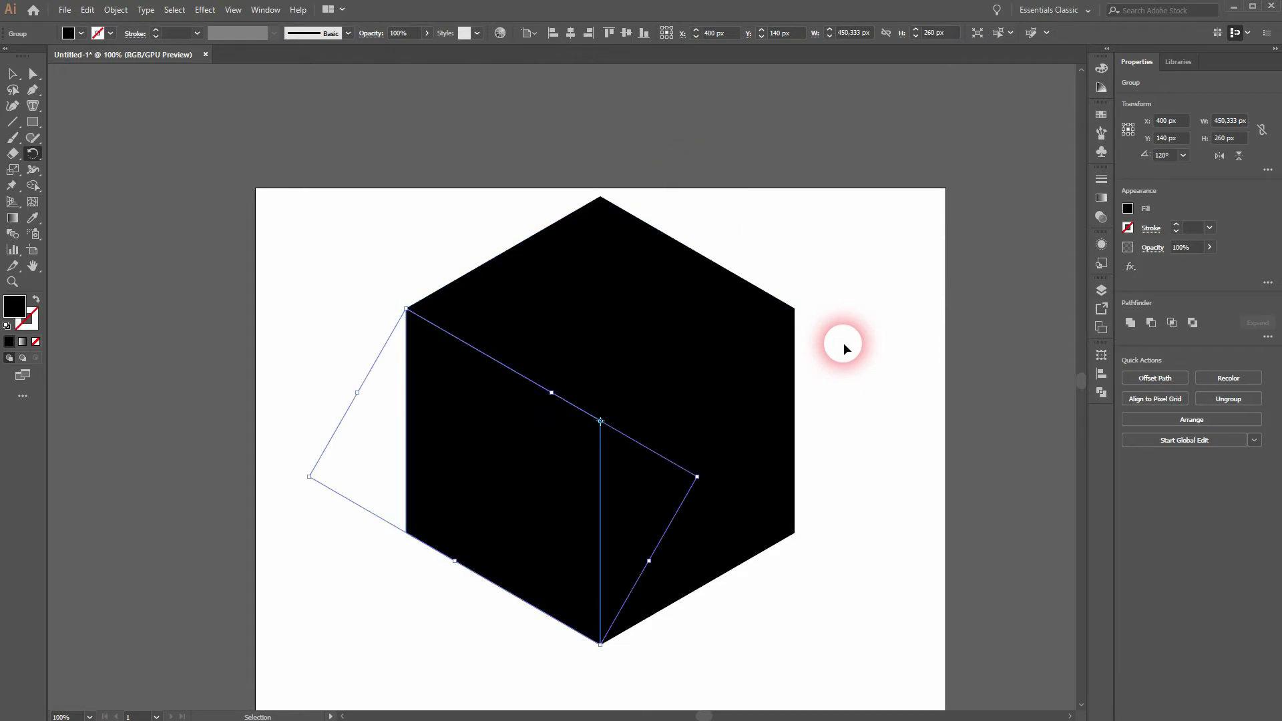
pyautogui.click(12, 73)
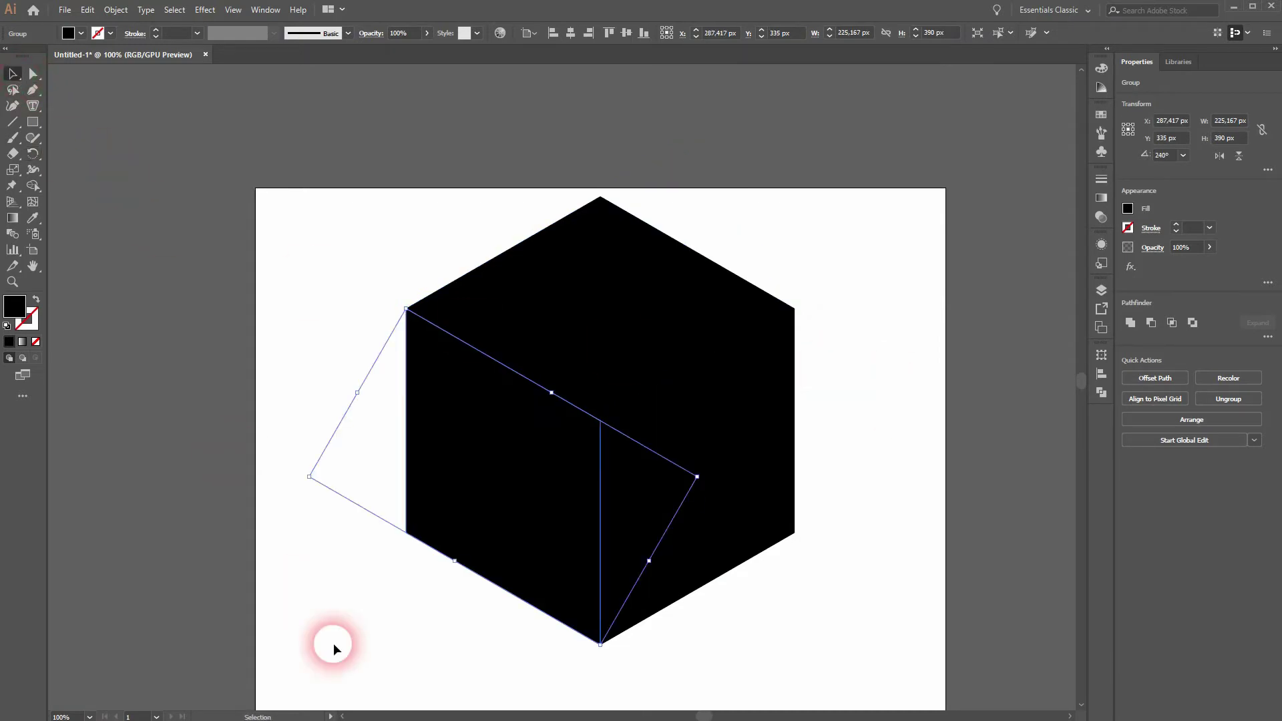
pyautogui.click(377, 637)
# - Fill the cube's left face with a dark grey swatch
pyautogui.moveTo(439, 649); pyautogui.dragTo(768, 281)
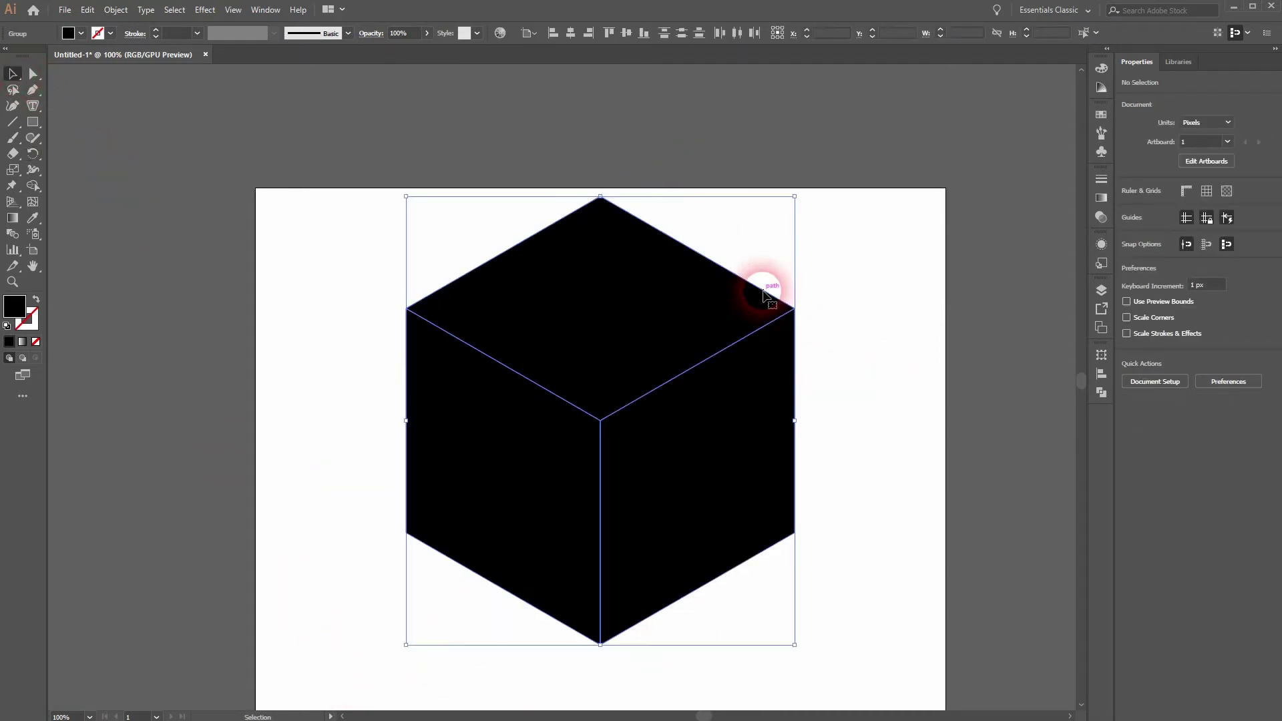
pyautogui.moveTo(654, 488); pyautogui.dragTo(607, 392)
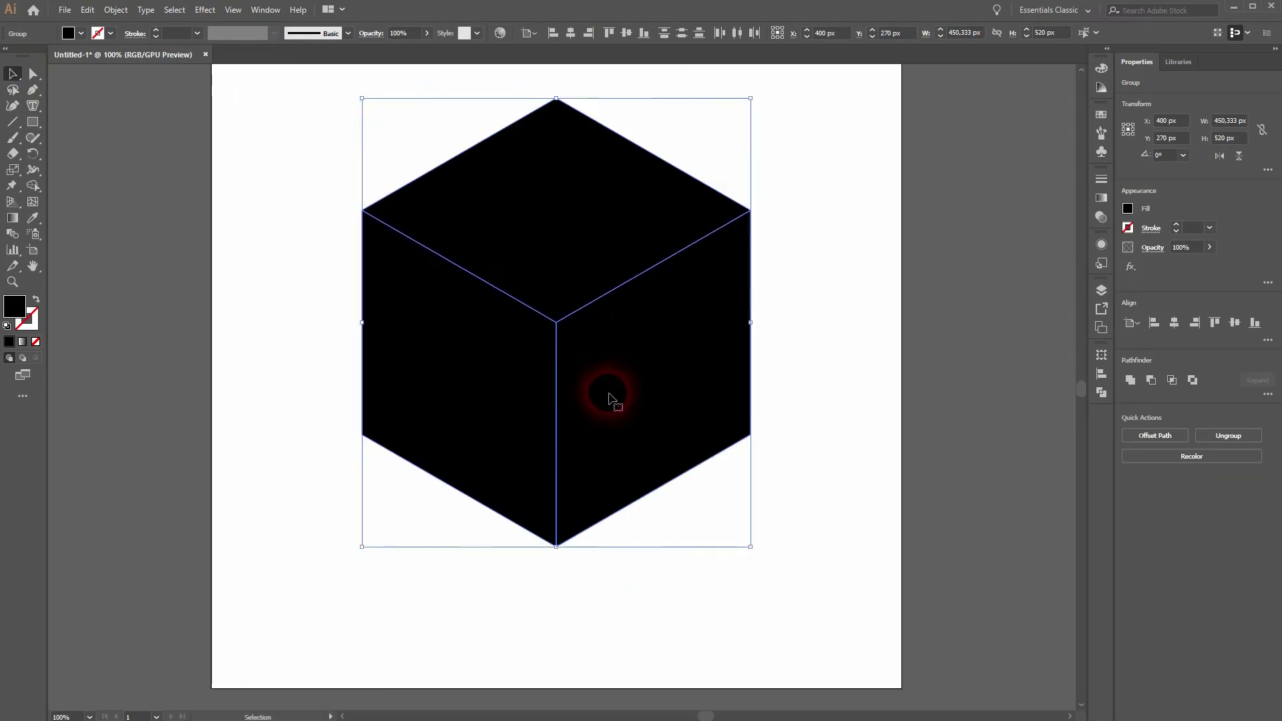
pyautogui.click(810, 406)
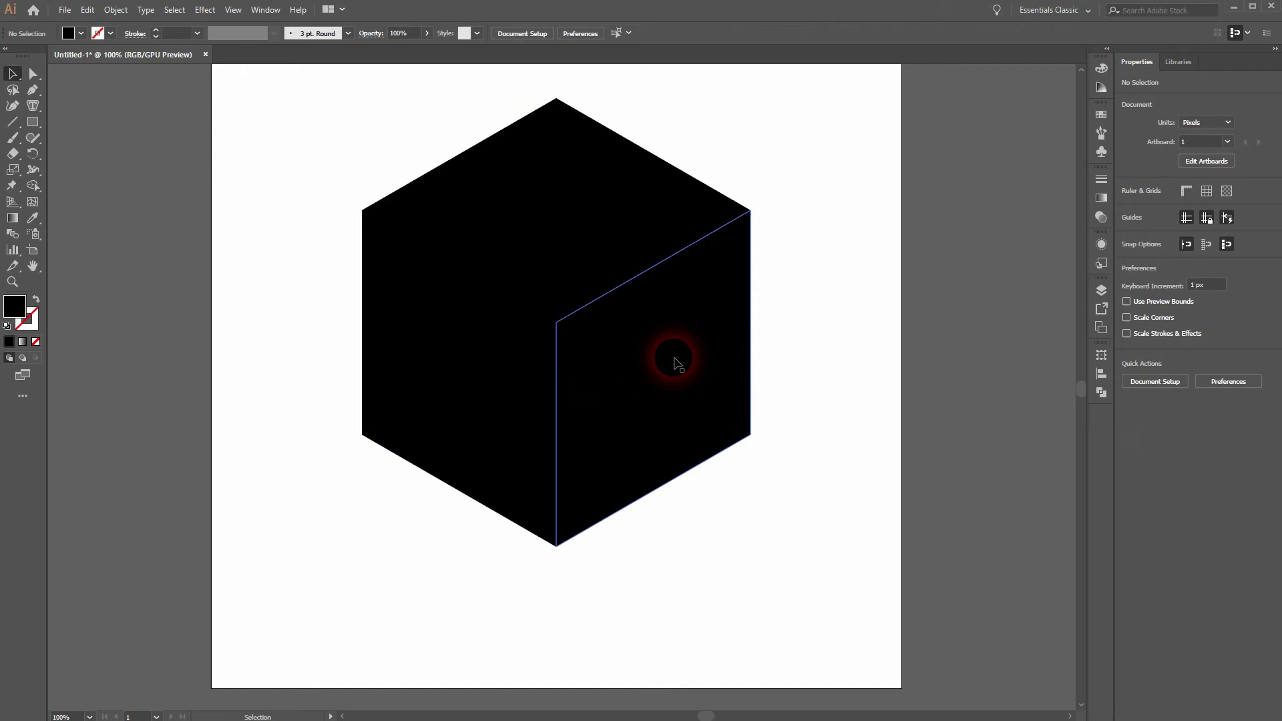
pyautogui.click(502, 359)
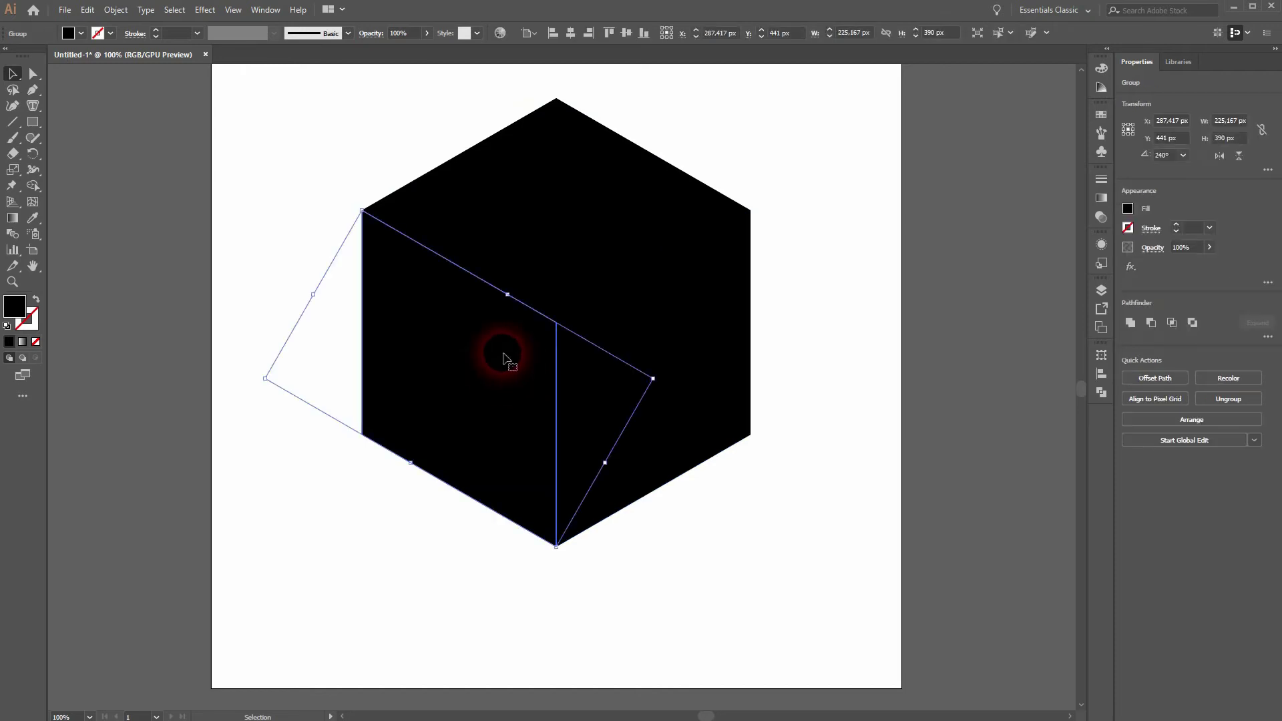
pyautogui.click(90, 34)
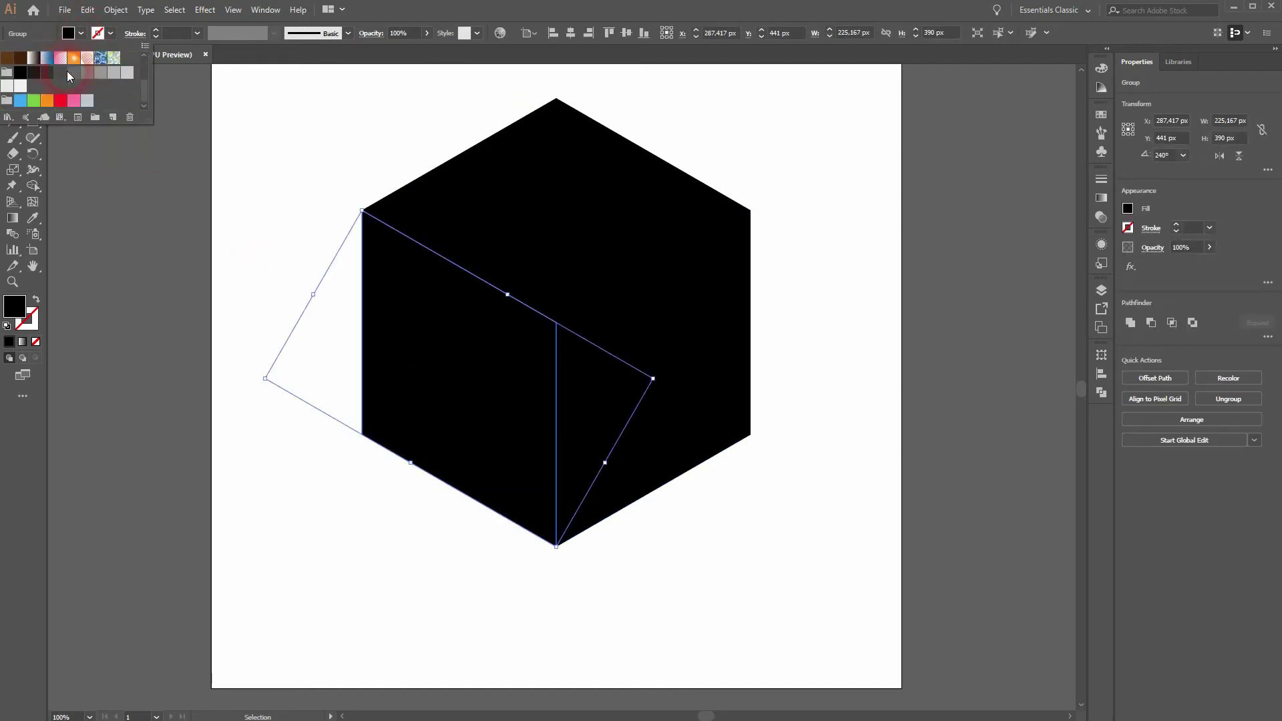
pyautogui.click(59, 78)
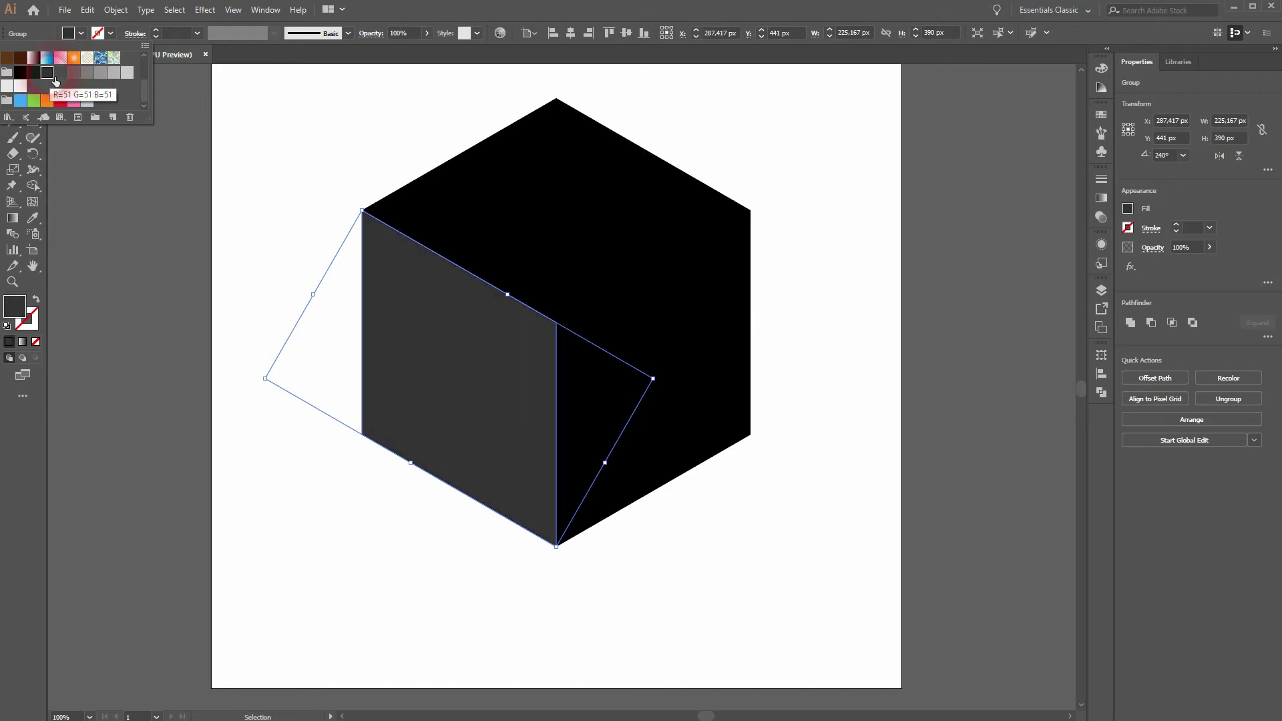
pyautogui.click(482, 195)
# - Fill the top face with mid grey, then reselect the whole cube
pyautogui.click(521, 210)
pyautogui.click(81, 33)
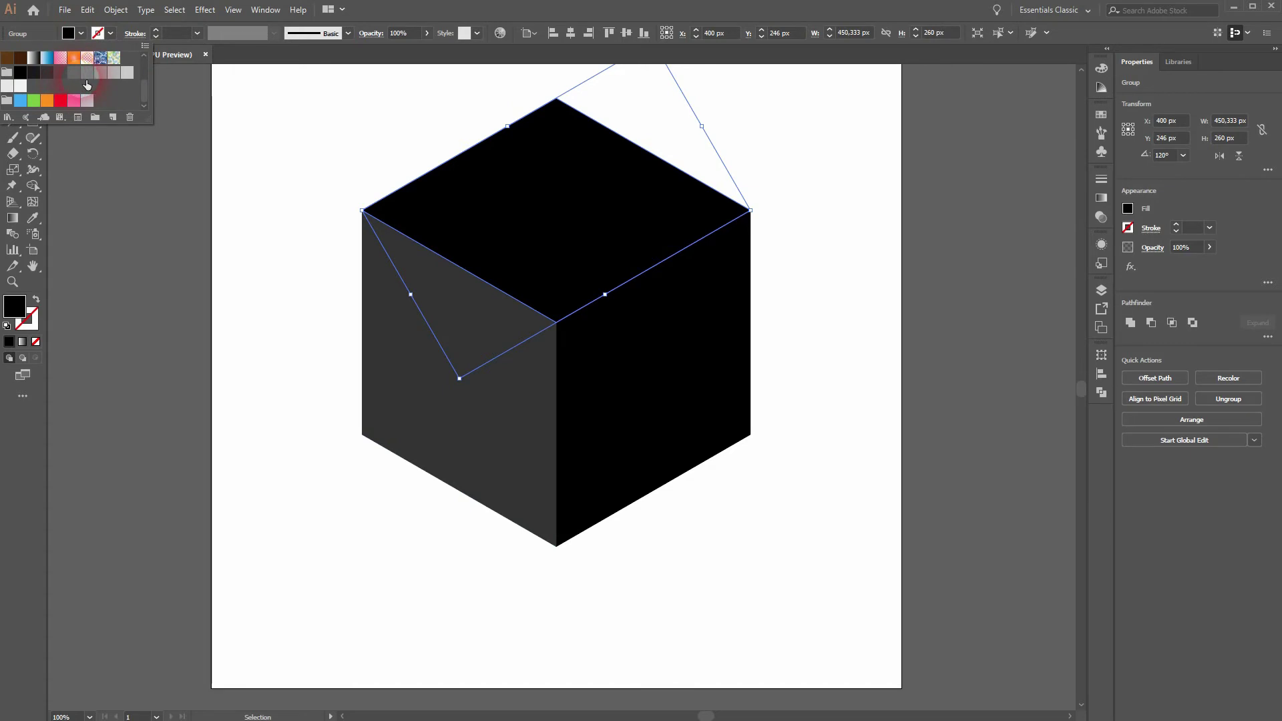
pyautogui.click(89, 75)
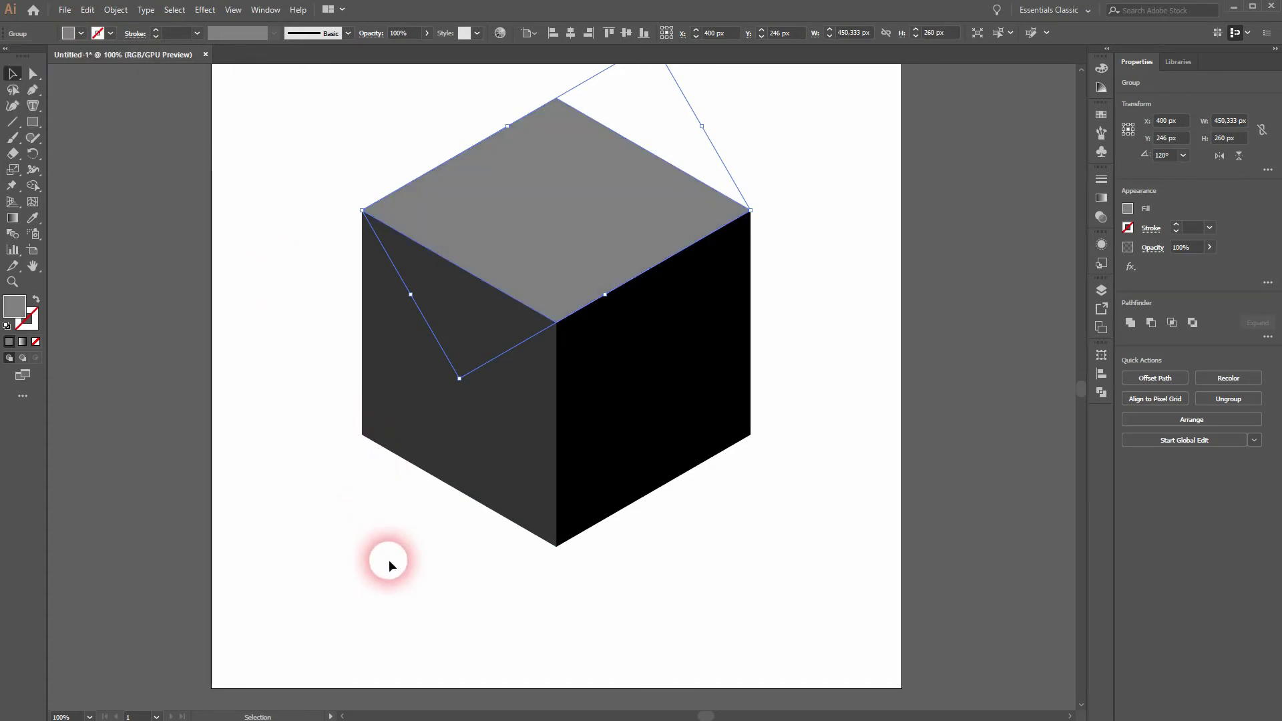
pyautogui.click(410, 532)
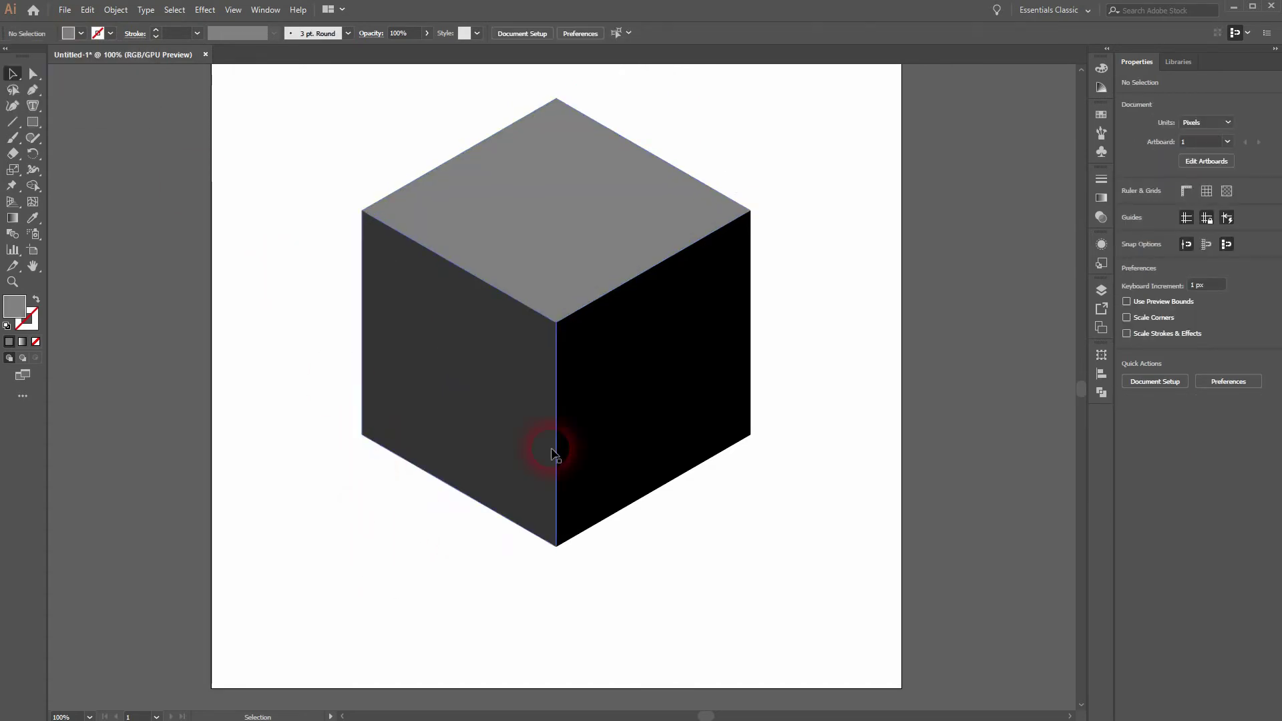
pyautogui.moveTo(372, 493); pyautogui.dragTo(773, 149)
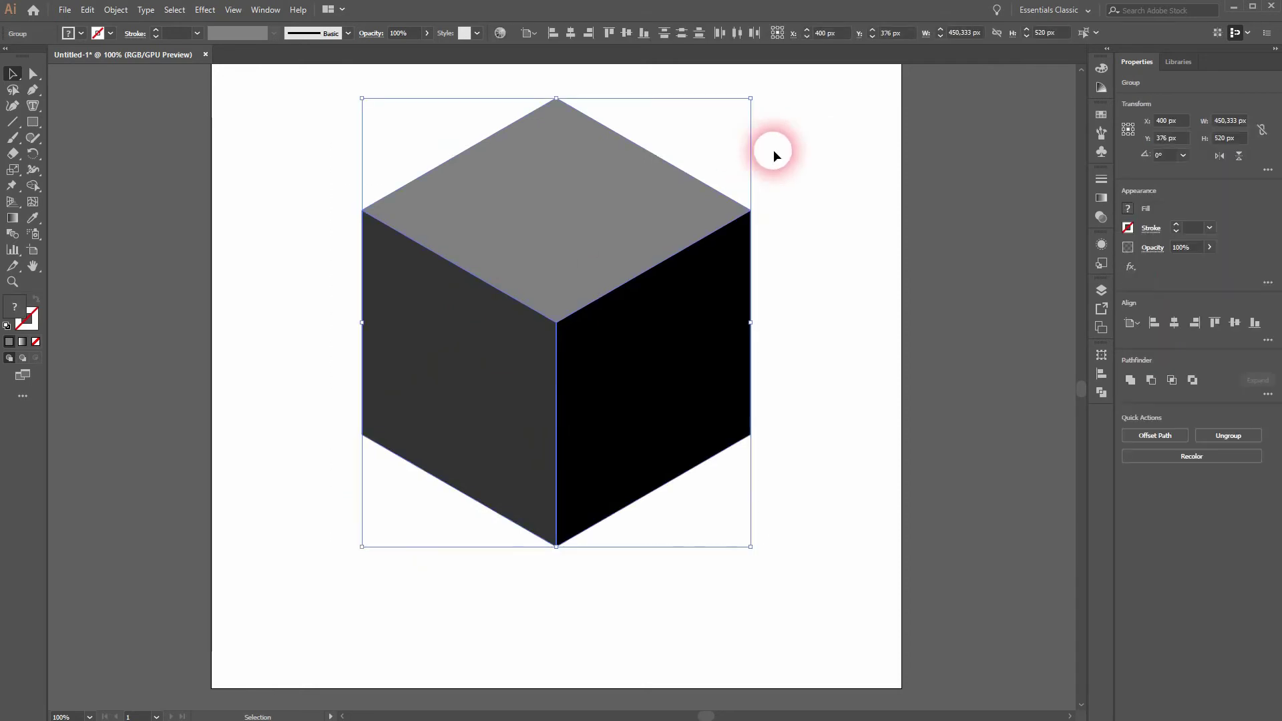
# - Apply a red swatch as the stroke on all cube faces, inspect it, and reselect the cube
pyautogui.click(113, 34)
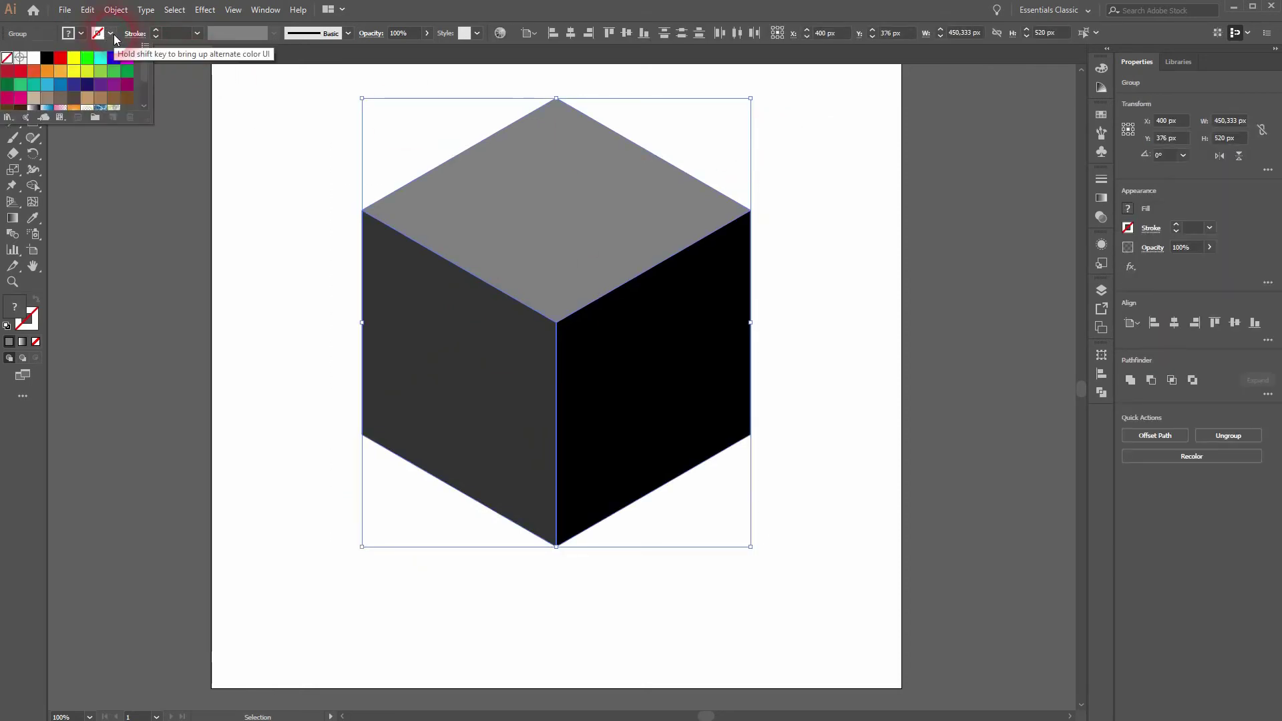
pyautogui.click(60, 58)
pyautogui.click(286, 288)
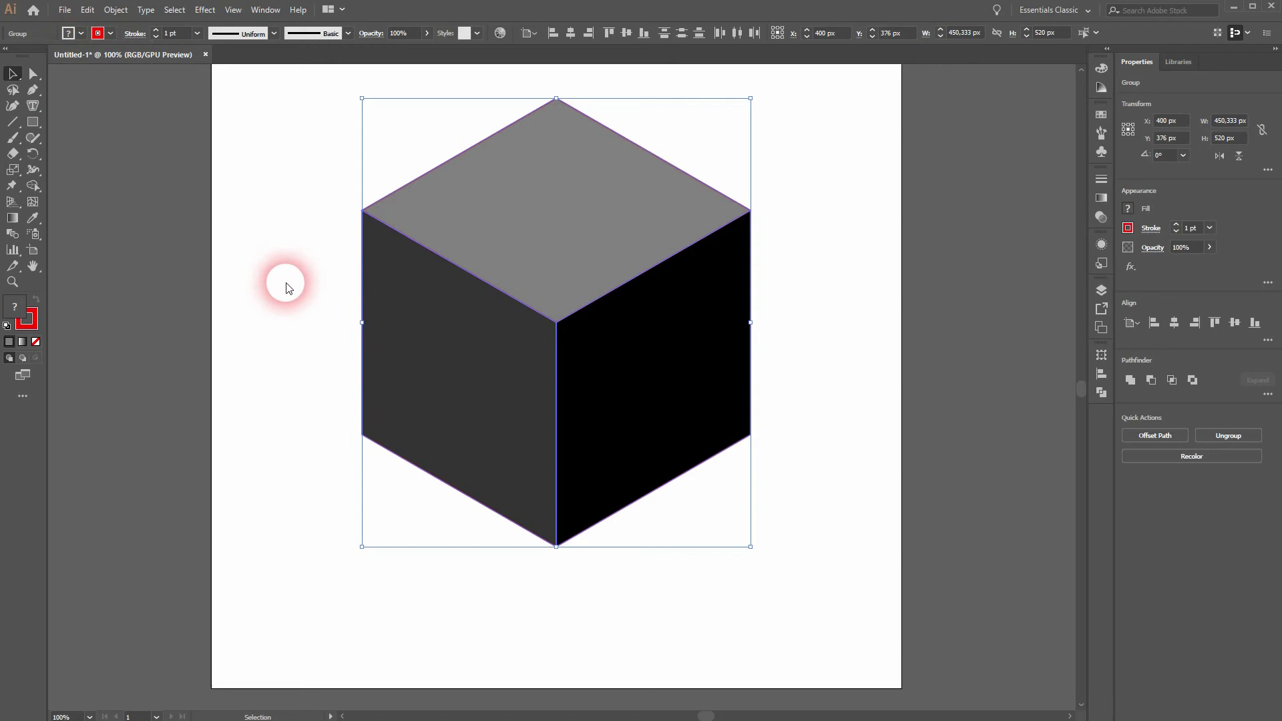
pyautogui.click(385, 466)
pyautogui.scroll(7, 560, 564)
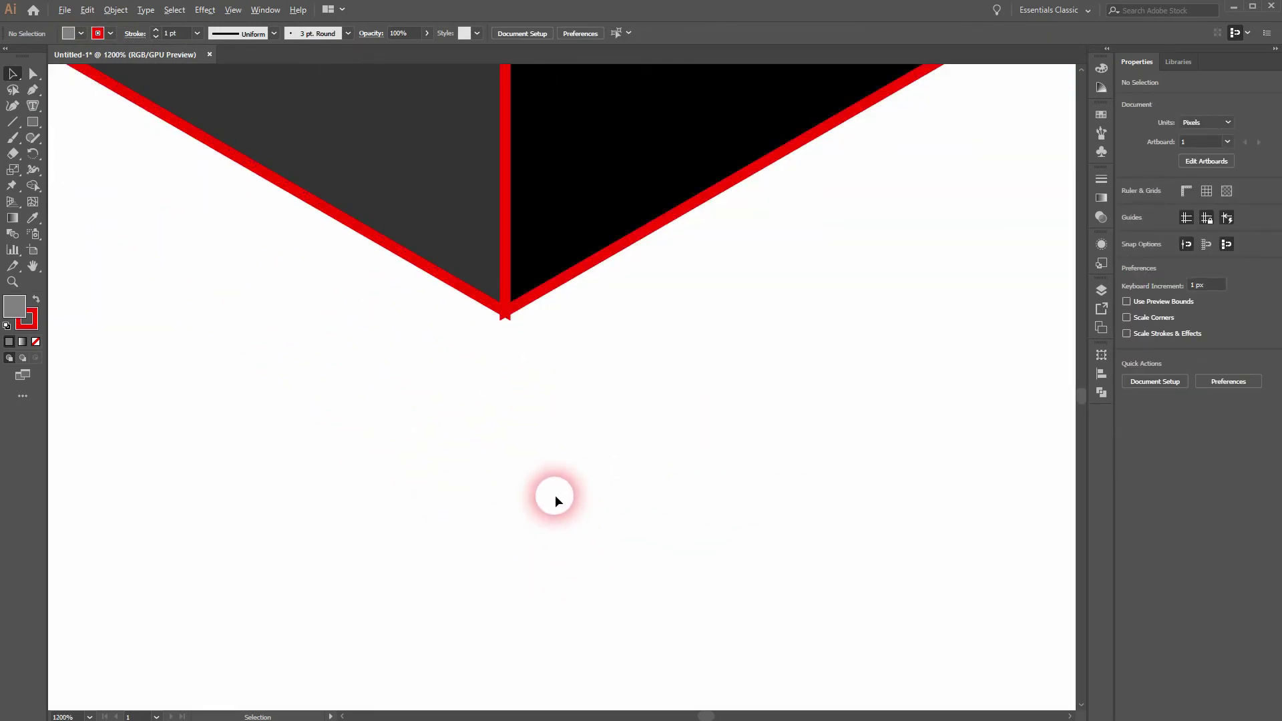
pyautogui.scroll(1, 478, 346)
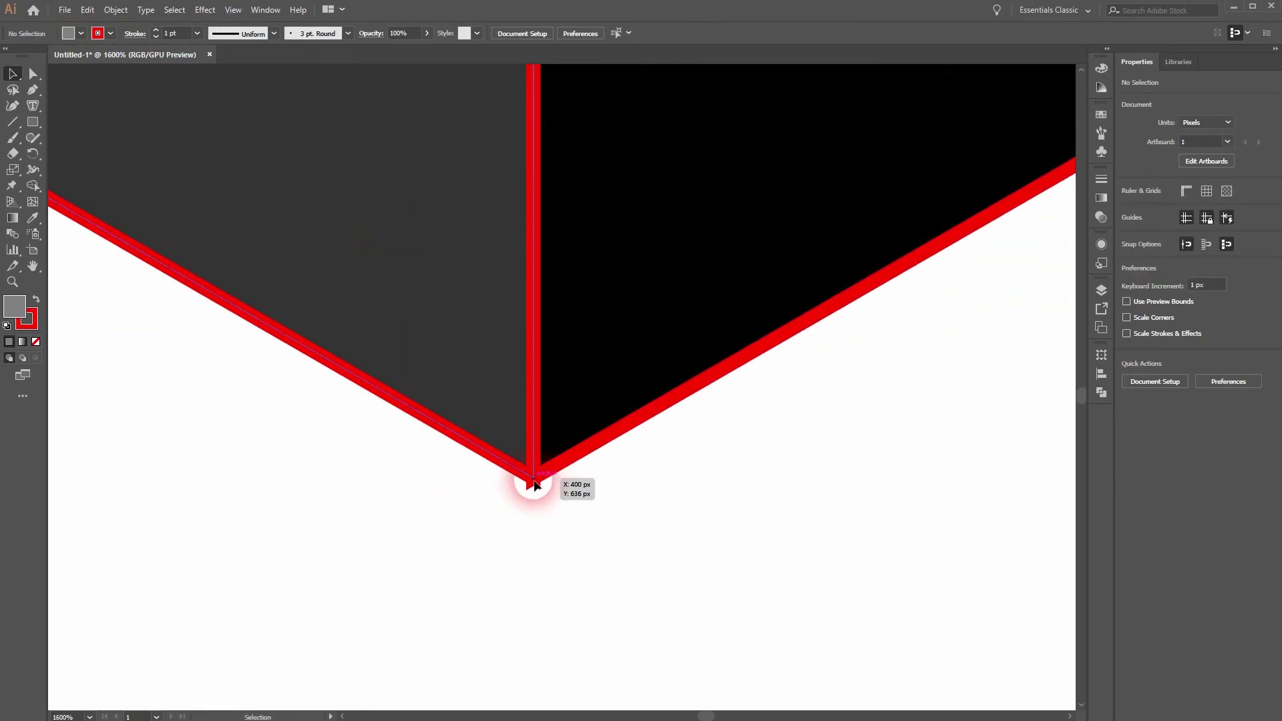
pyautogui.scroll(-8, 559, 528)
pyautogui.moveTo(300, 561); pyautogui.dragTo(839, 78)
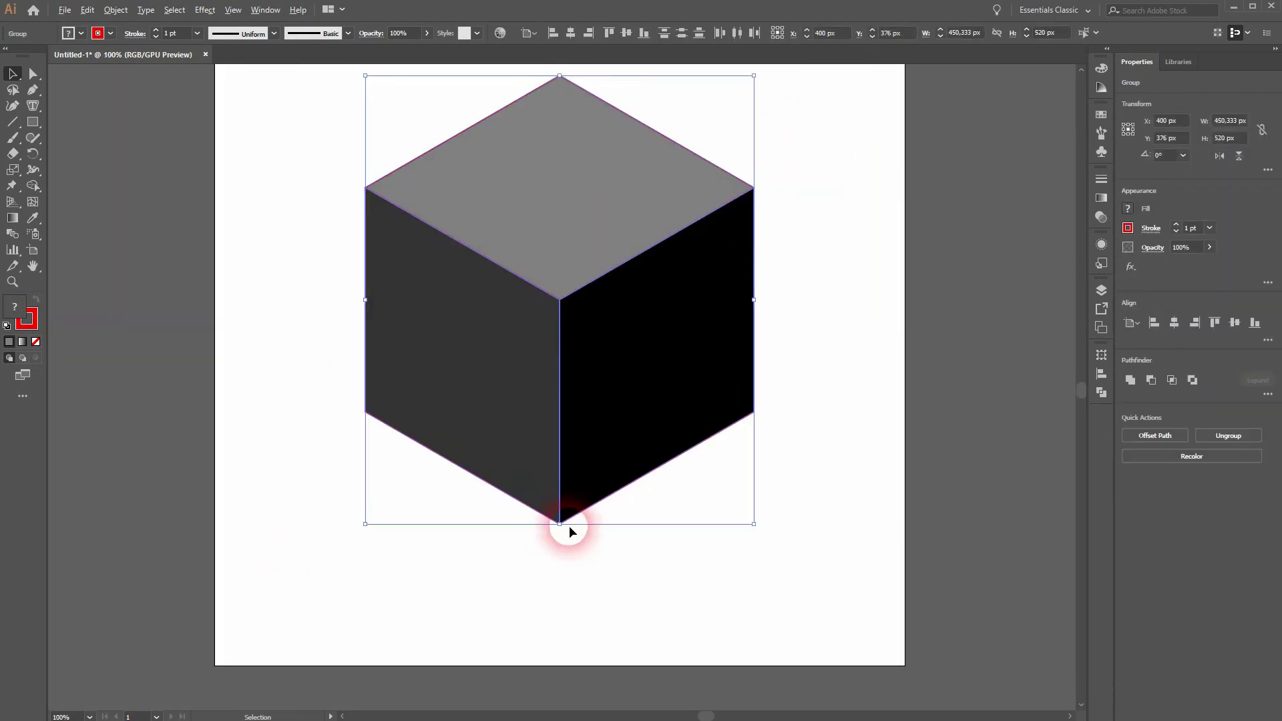
pyautogui.scroll(7, 569, 526)
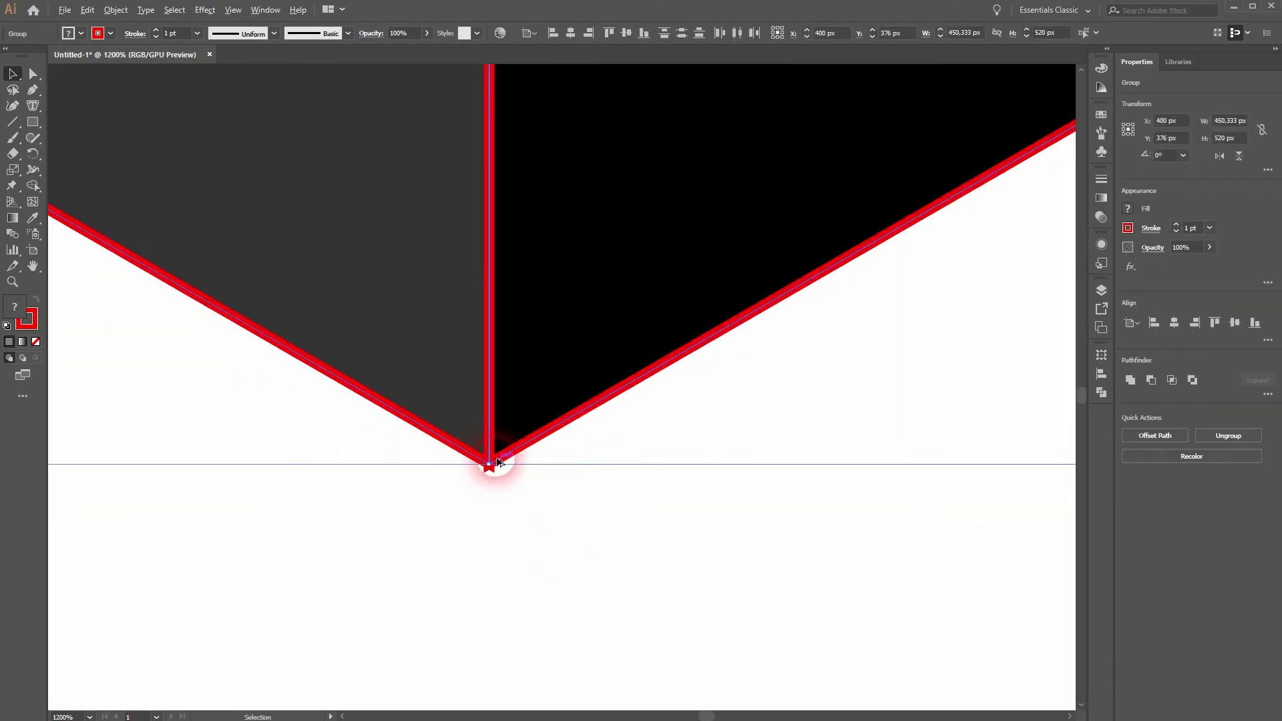
pyautogui.click(266, 9)
# - In the Stroke panel, set the outline's corner join to Round after trying Bevel
pyautogui.click(412, 540)
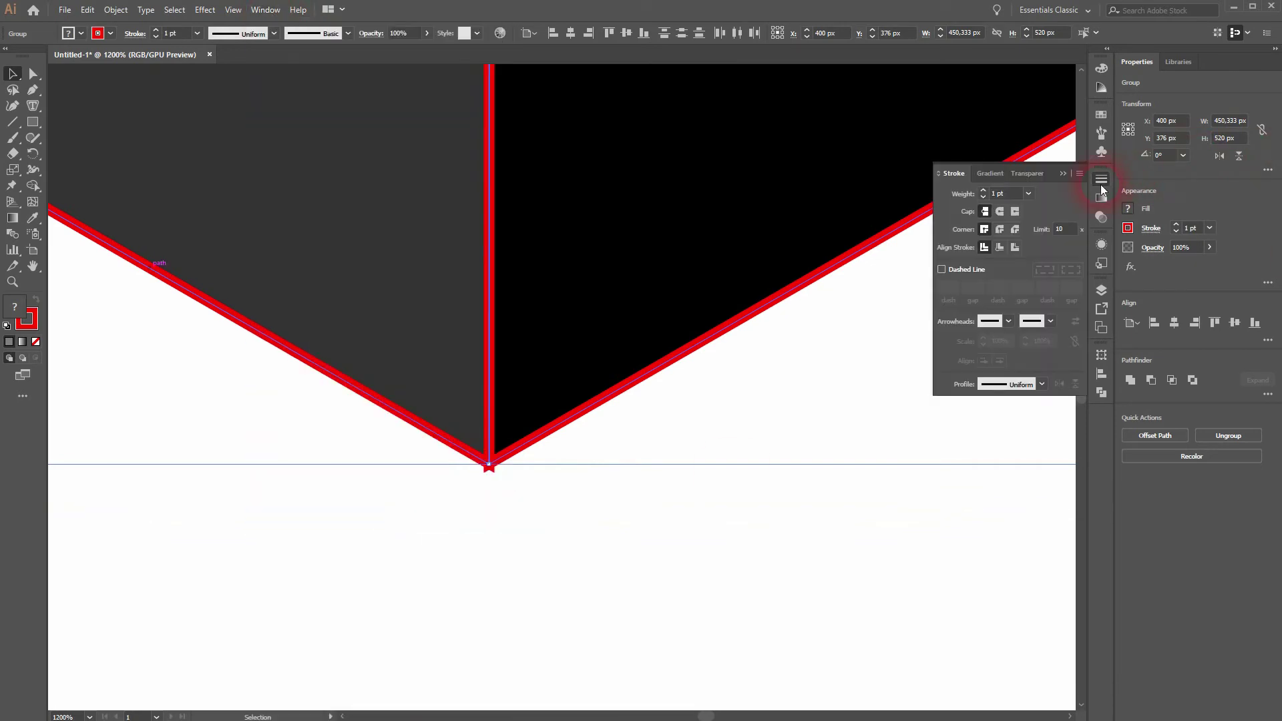
pyautogui.click(999, 229)
pyautogui.click(1015, 230)
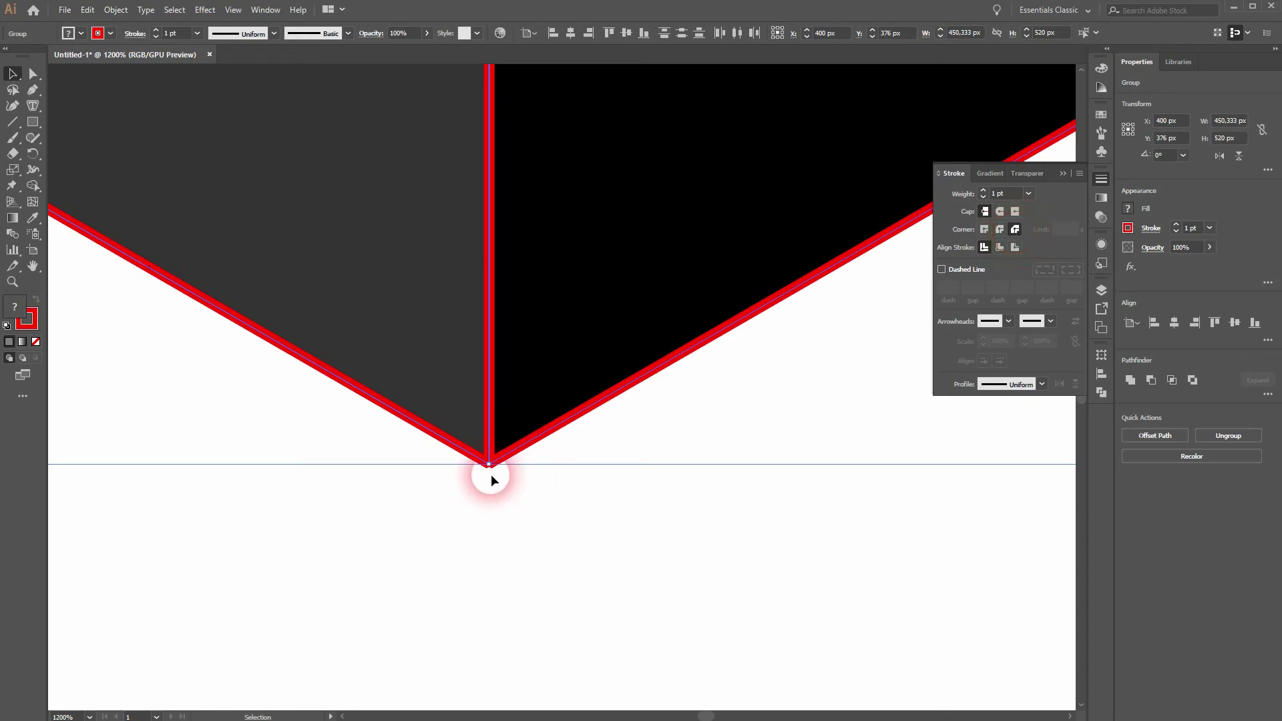
pyautogui.scroll(4, 491, 474)
pyautogui.click(1015, 230)
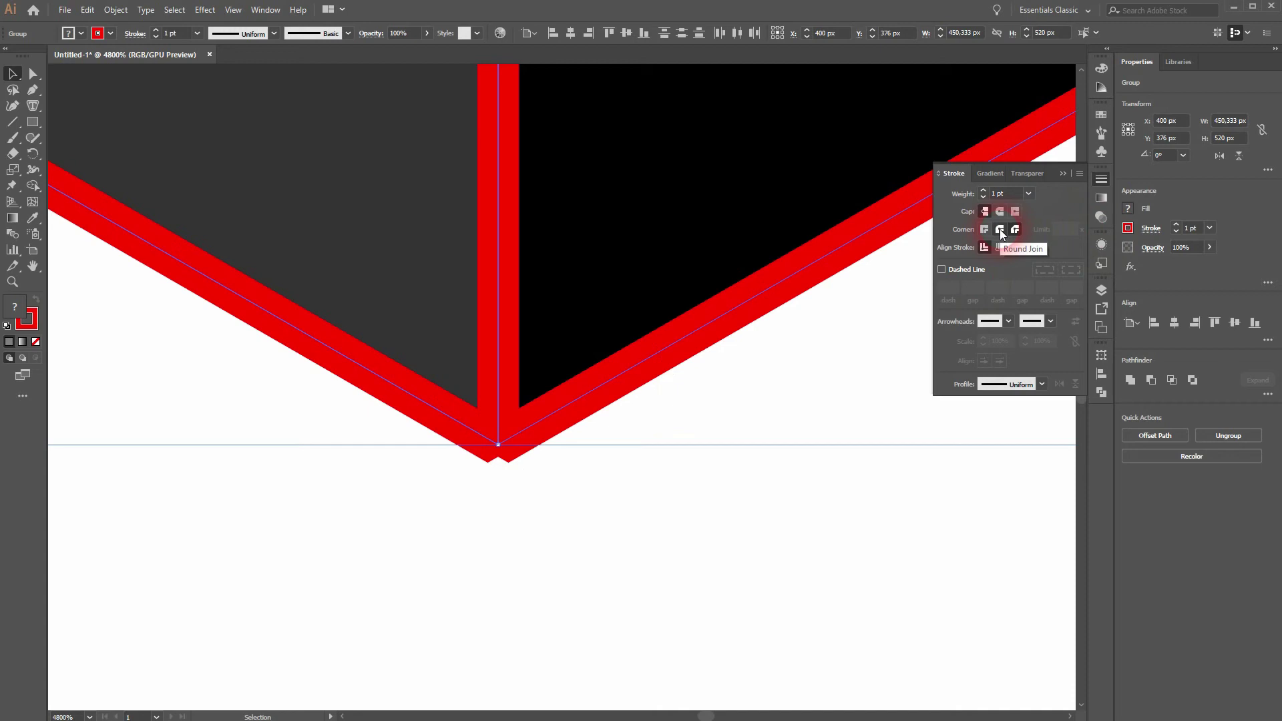
pyautogui.click(1000, 230)
# - Compare Miter join at the bottom-left corner, keep Round, and collapse the Stroke panel
pyautogui.scroll(-10, 498, 404)
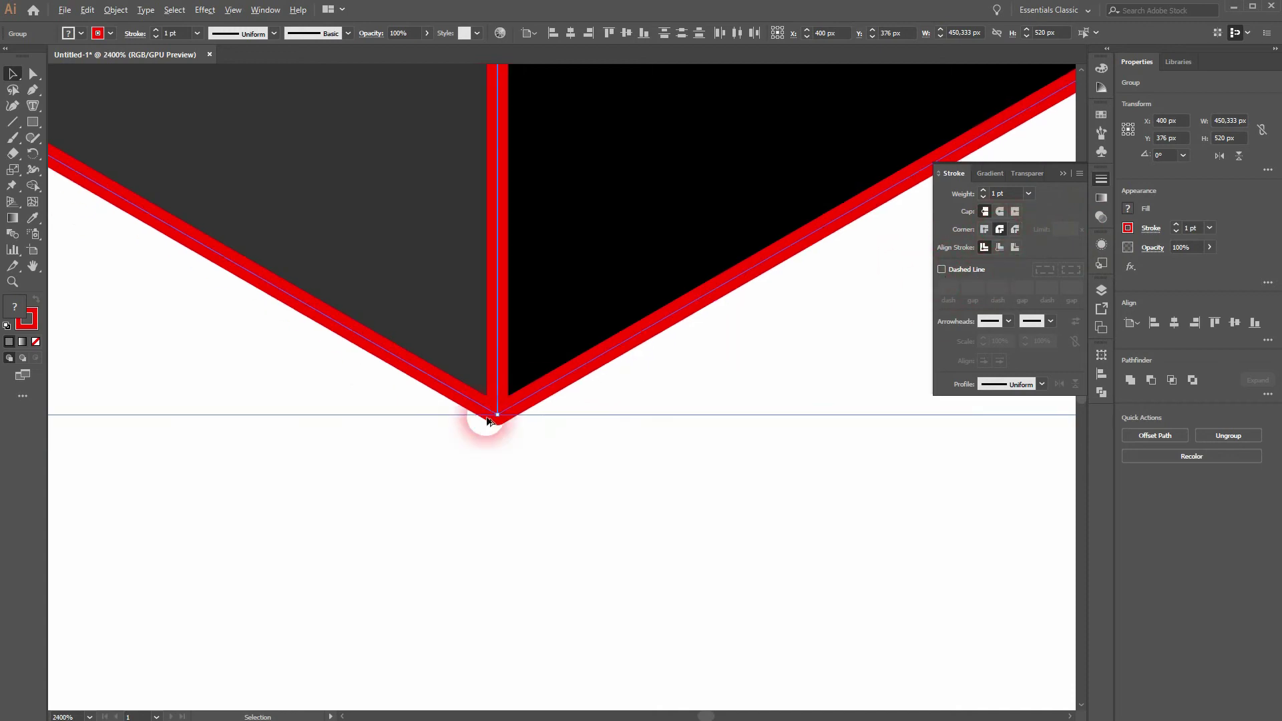
pyautogui.moveTo(279, 320); pyautogui.dragTo(464, 421)
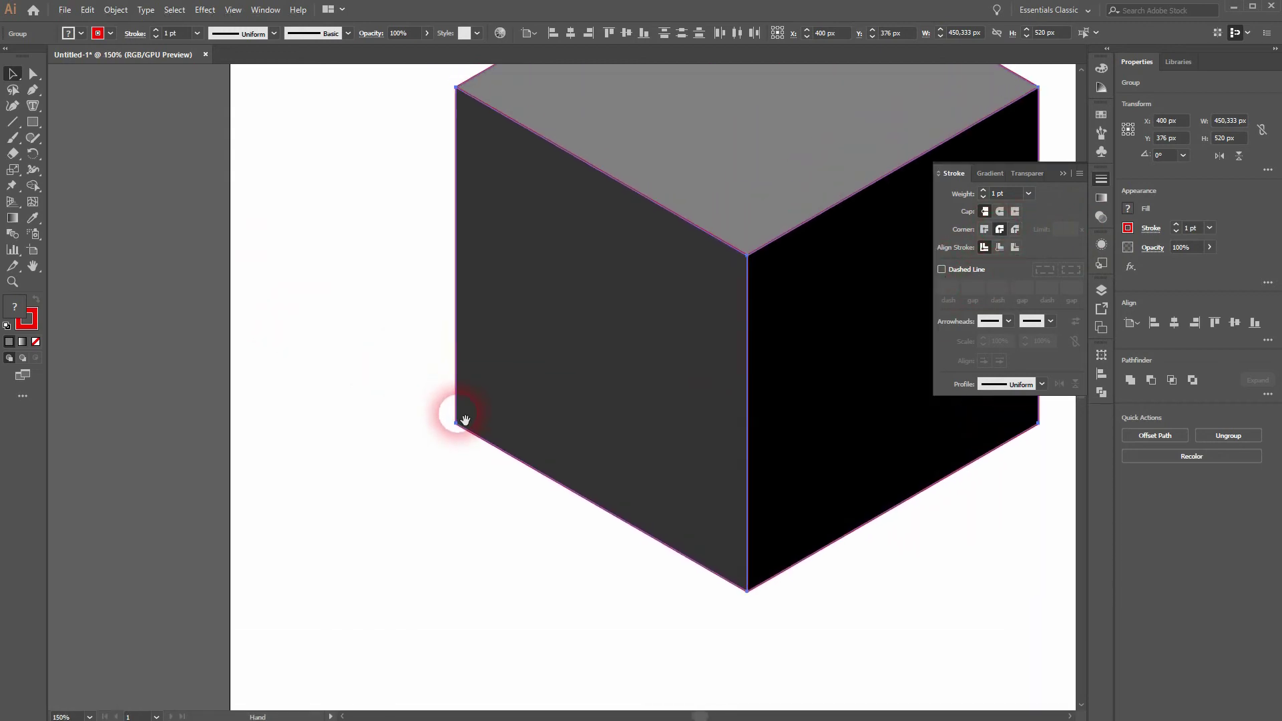
pyautogui.scroll(10, 454, 427)
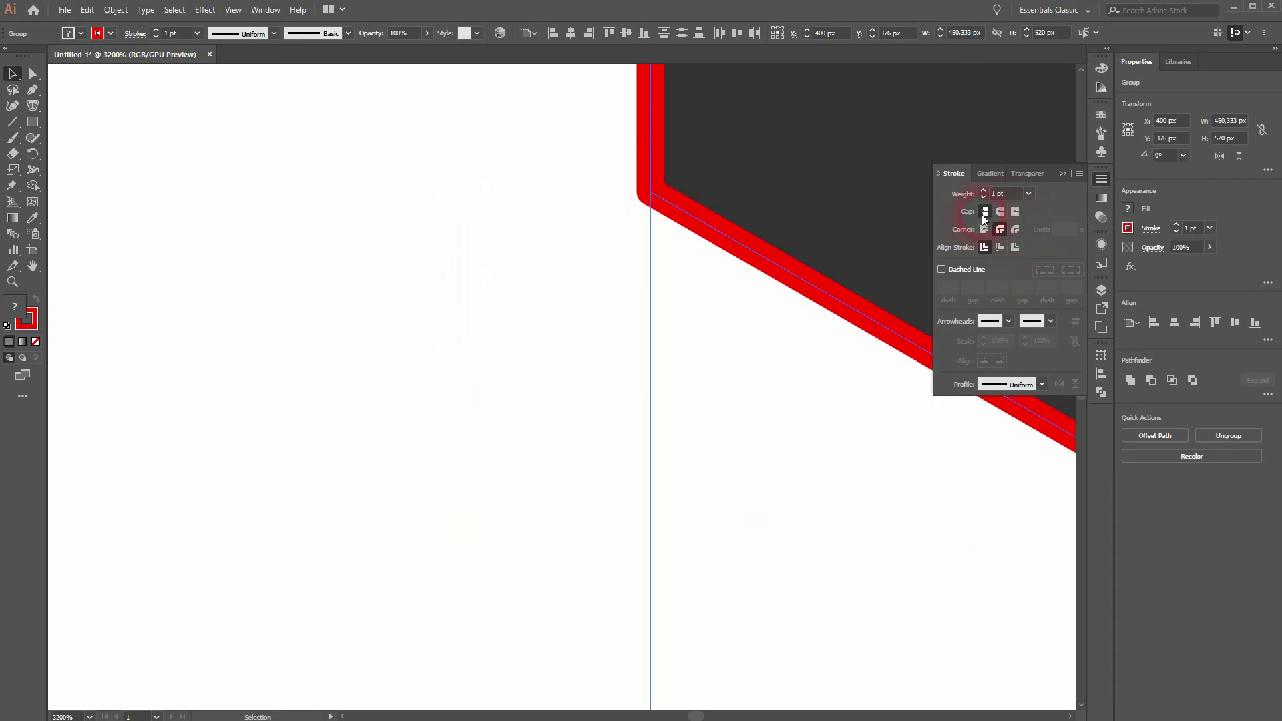
pyautogui.click(984, 229)
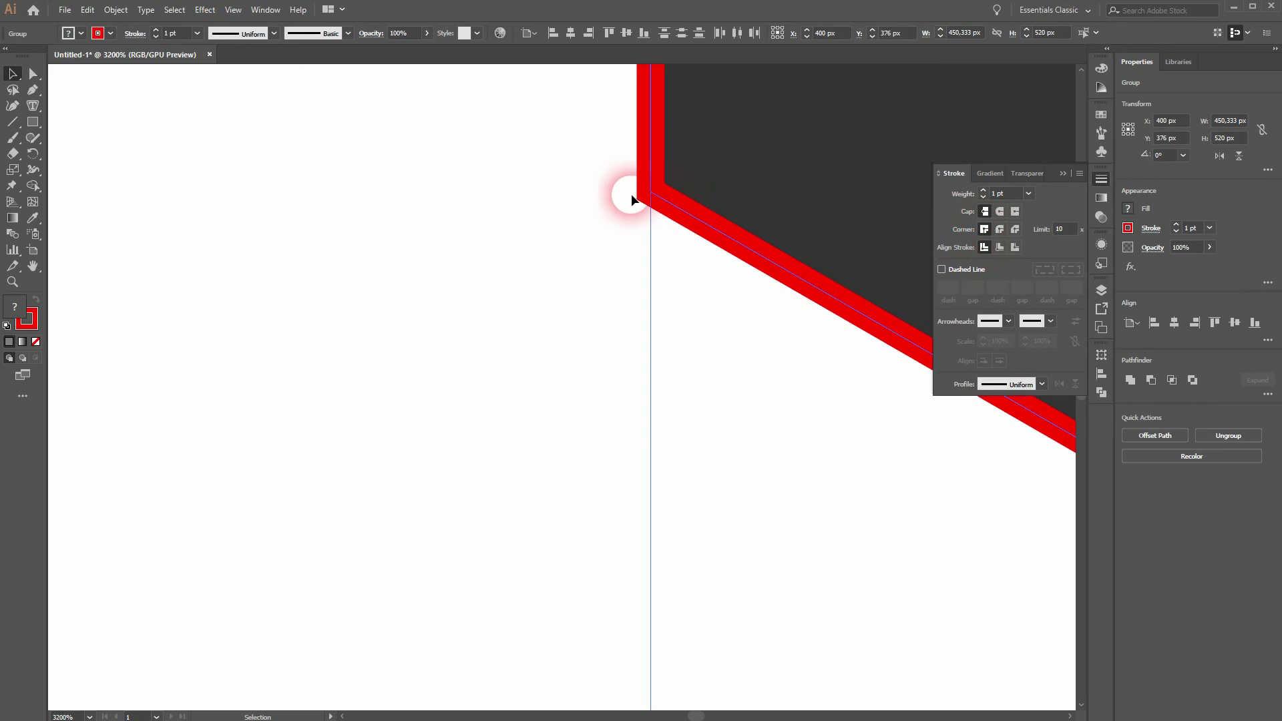
pyautogui.click(1000, 229)
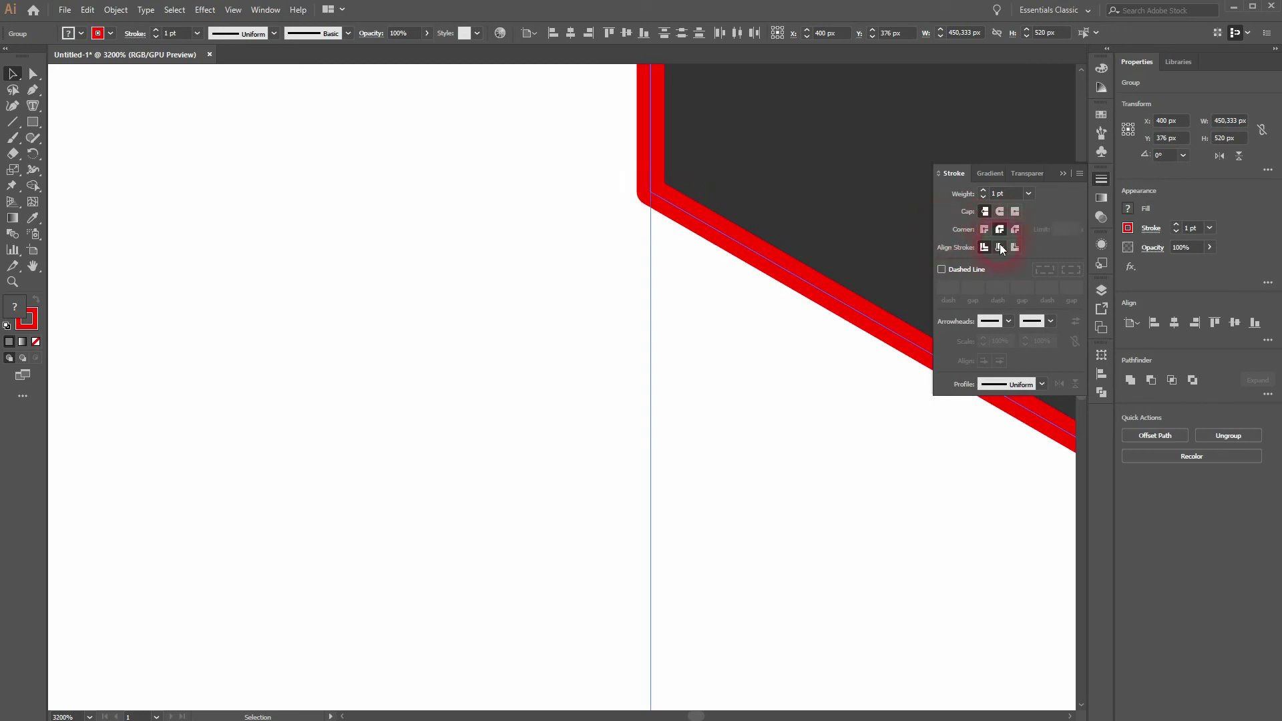
pyautogui.scroll(-10, 725, 346)
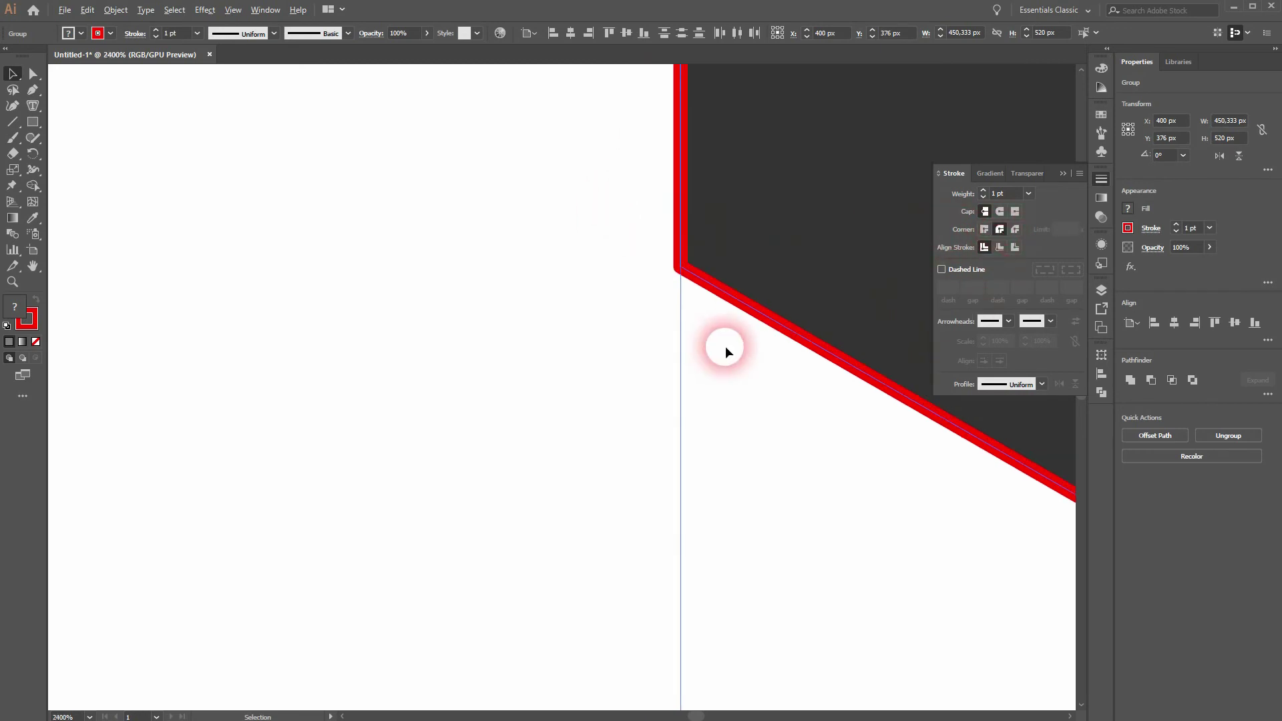
pyautogui.scroll(-3, 861, 417)
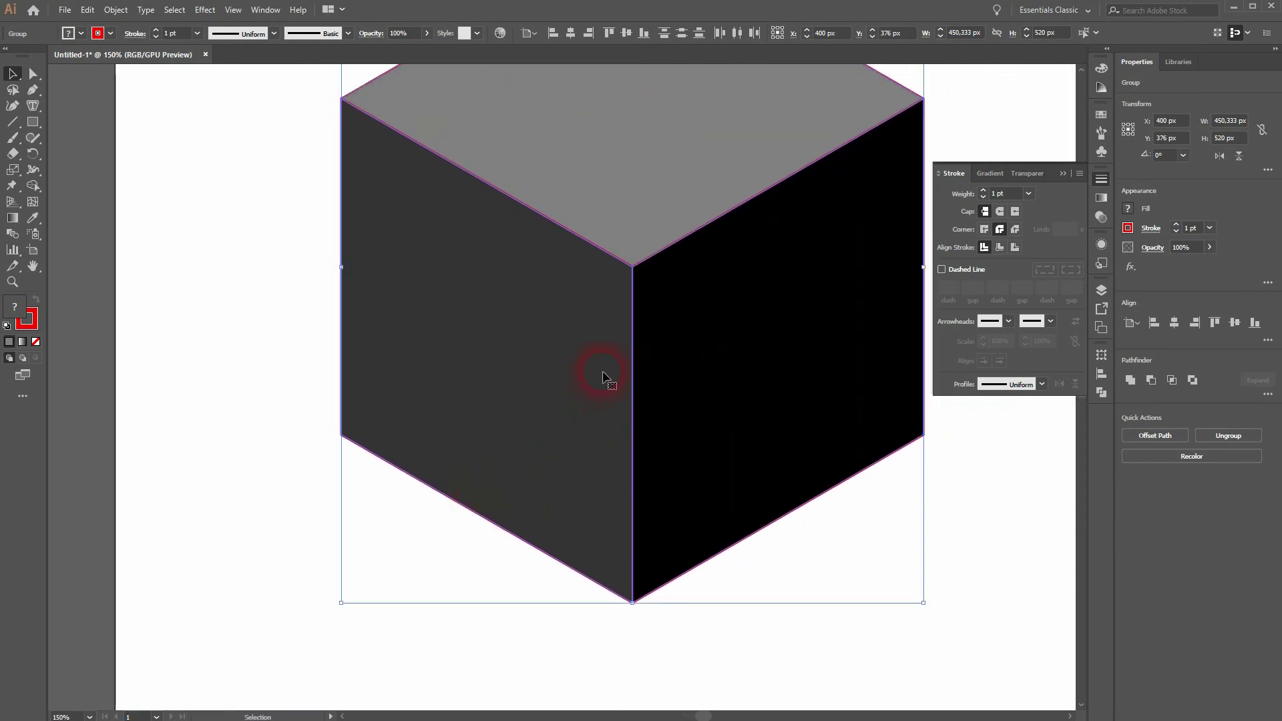
pyautogui.scroll(-2, 601, 372)
pyautogui.click(1062, 175)
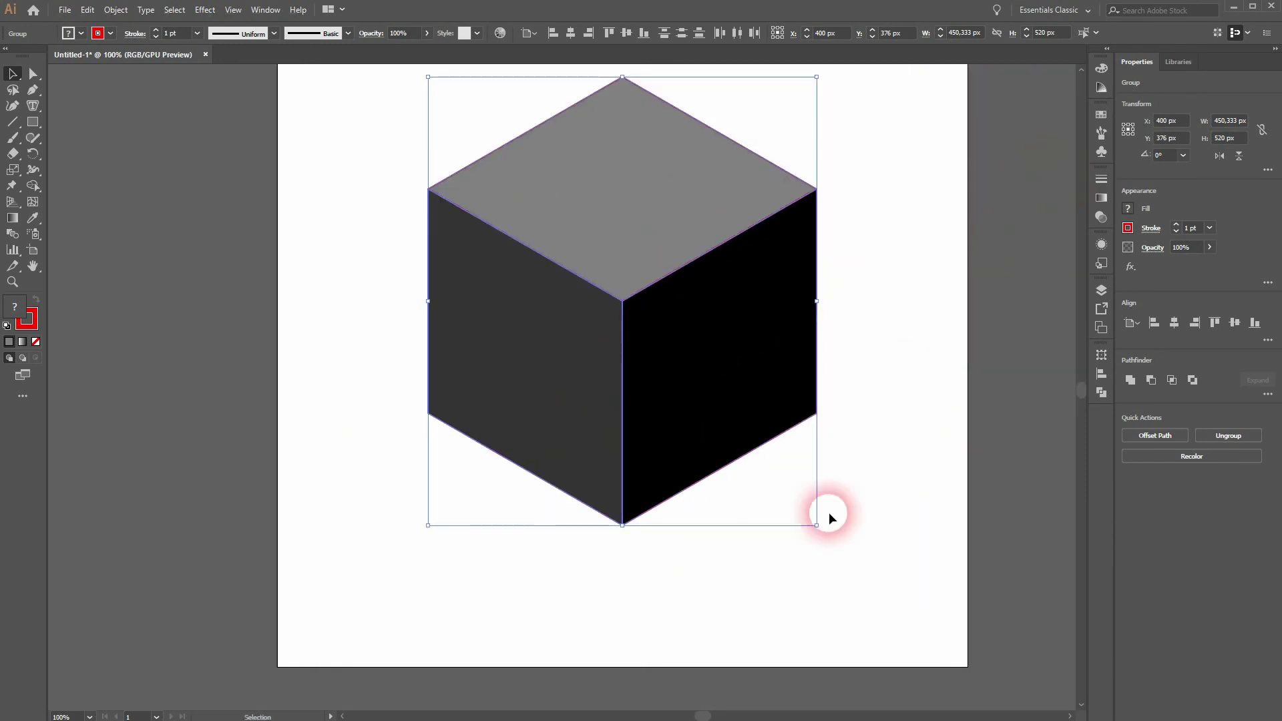